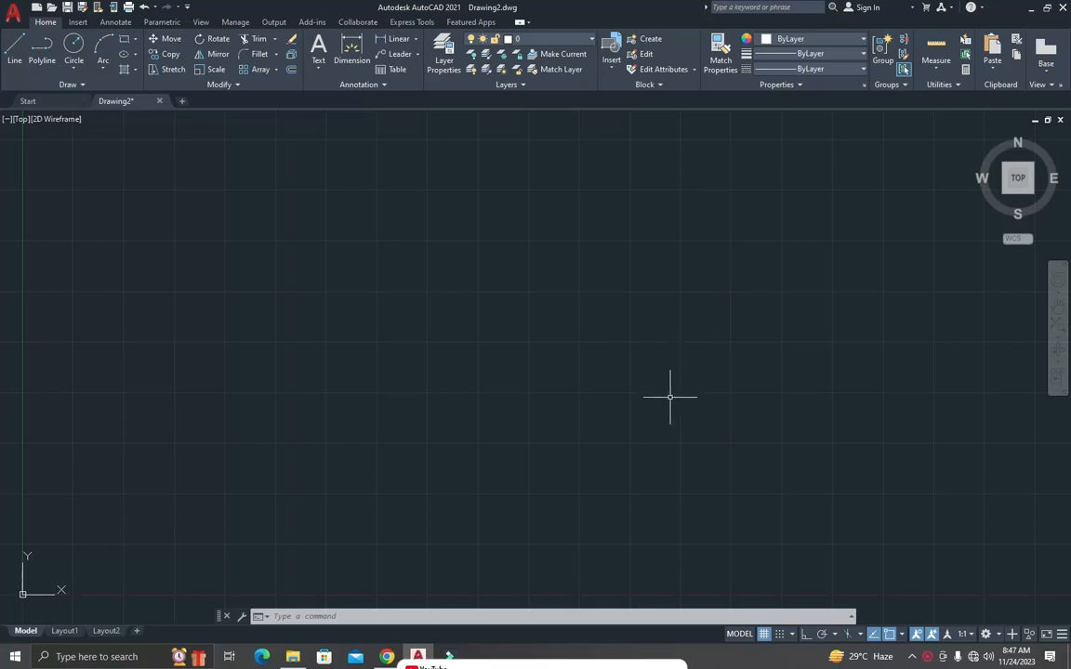
{"action": "type", "text": "re"}
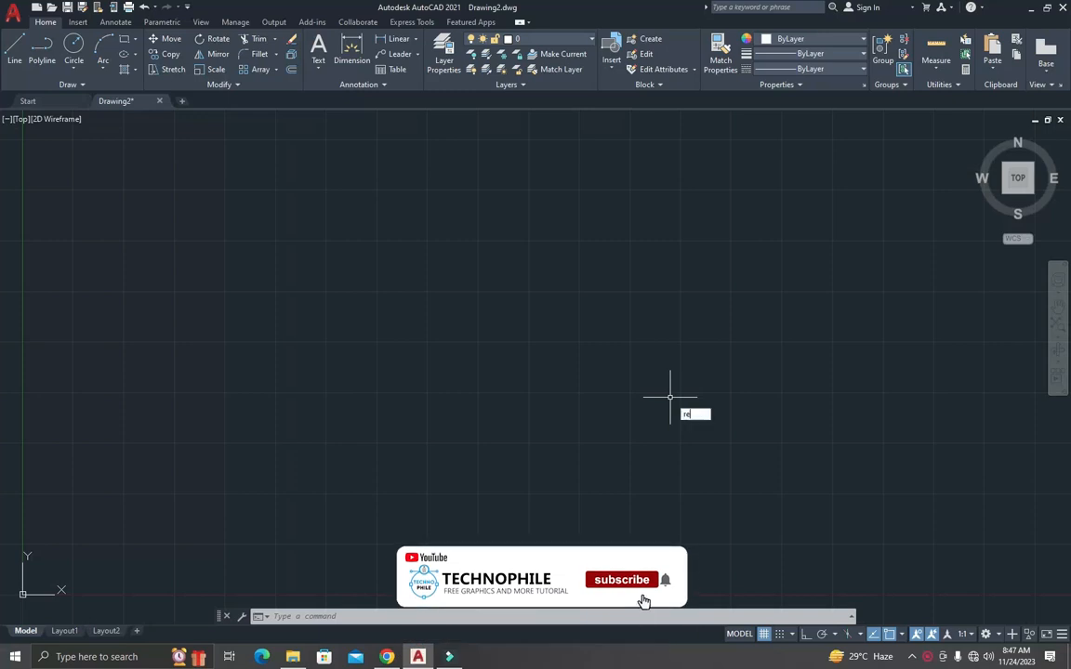
{"action": "type", "text": "c"}
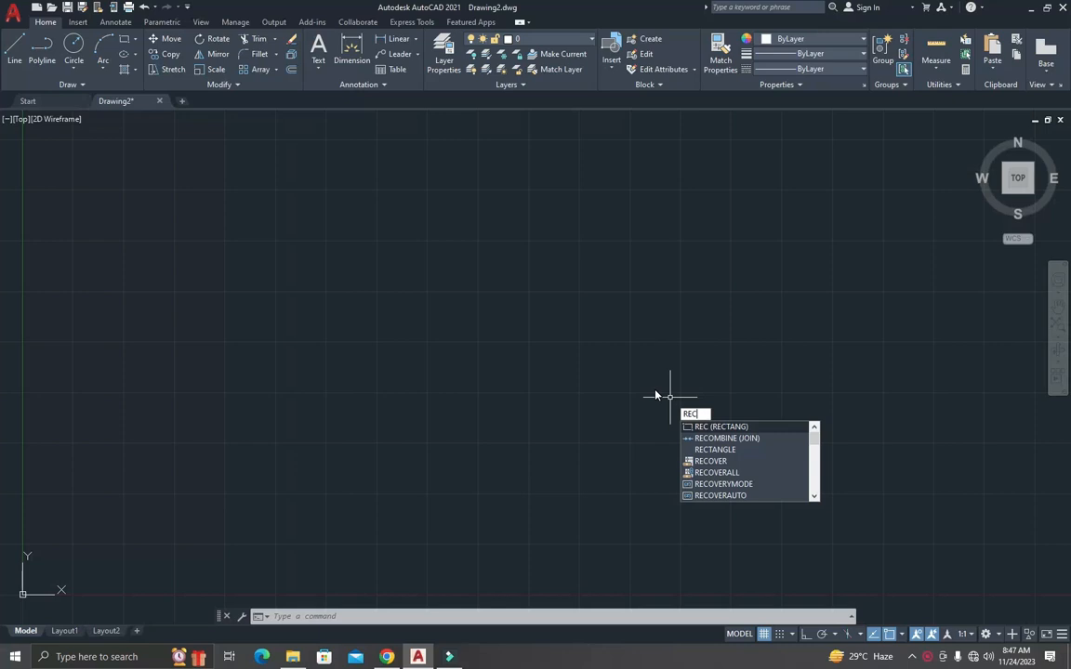
{"action": "key", "text": "Return"}
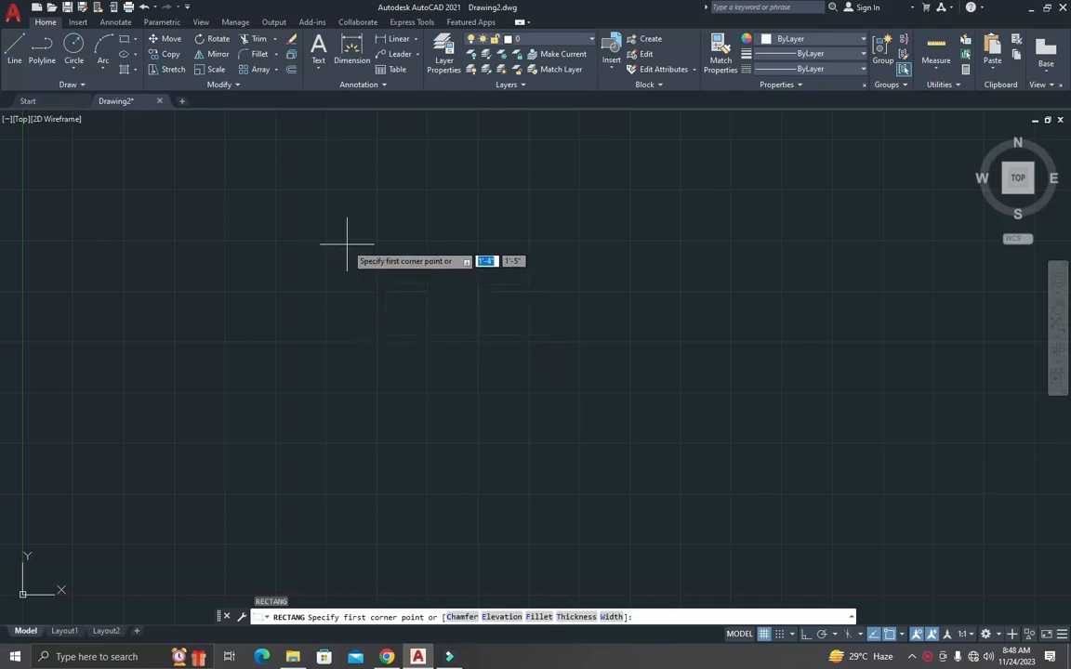
{"action": "left_click", "coordinate": [313, 198]}
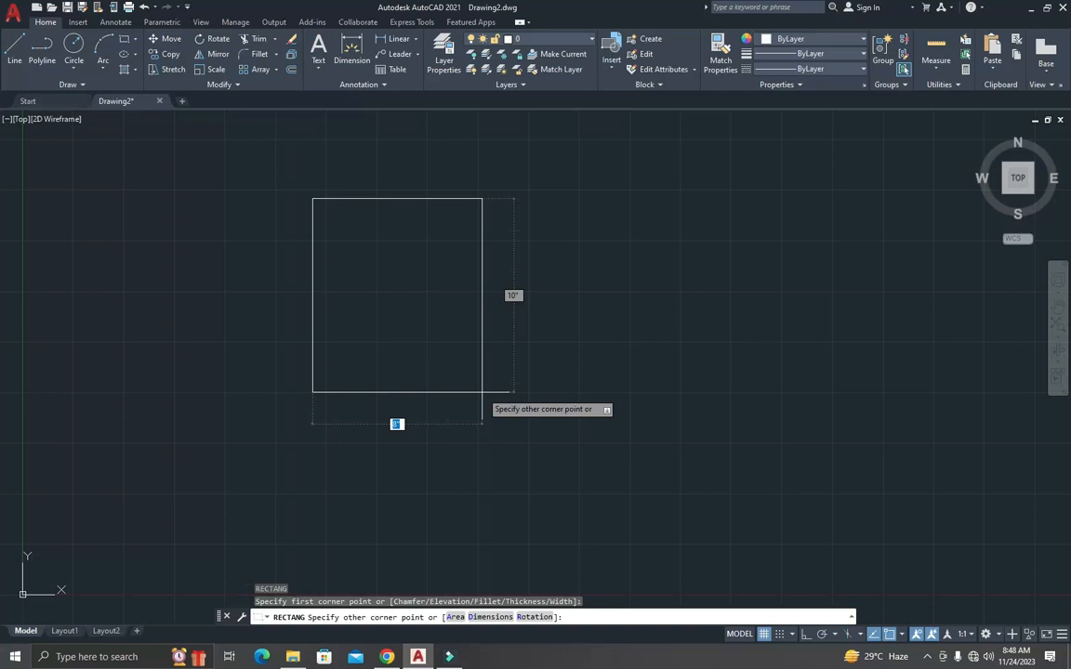
{"action": "key", "text": "Escape"}
{"action": "key", "text": "Escape"}
{"action": "key", "text": "Escape"}
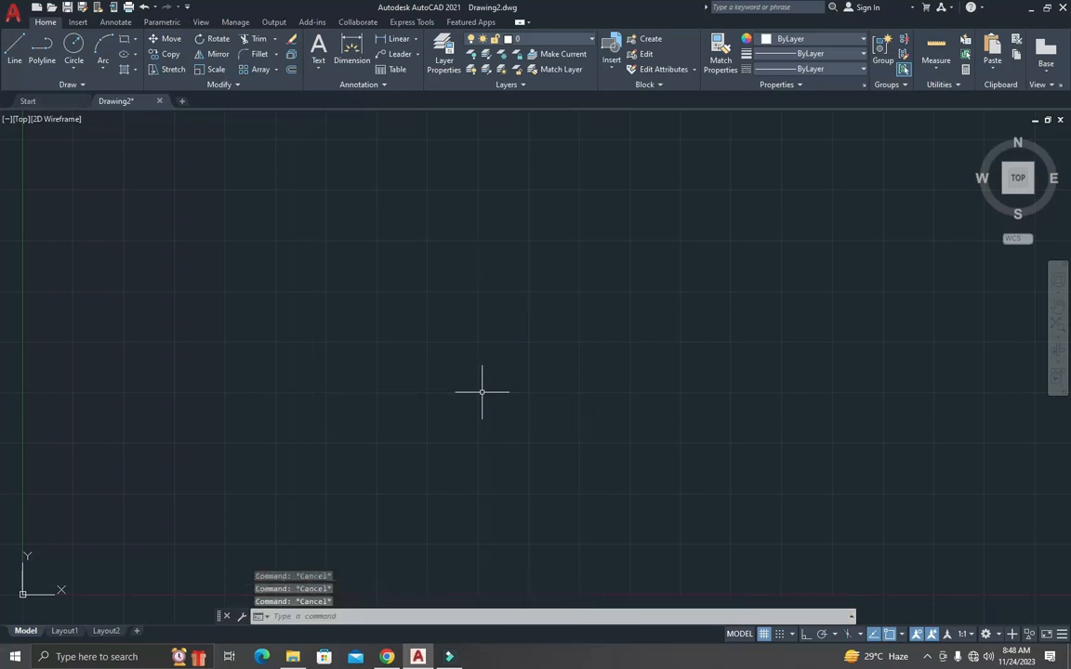
Step: Open the quick calculator, clear its old entry and calculate 30 multiplied by 12
{"action": "type", "text": "QC"}
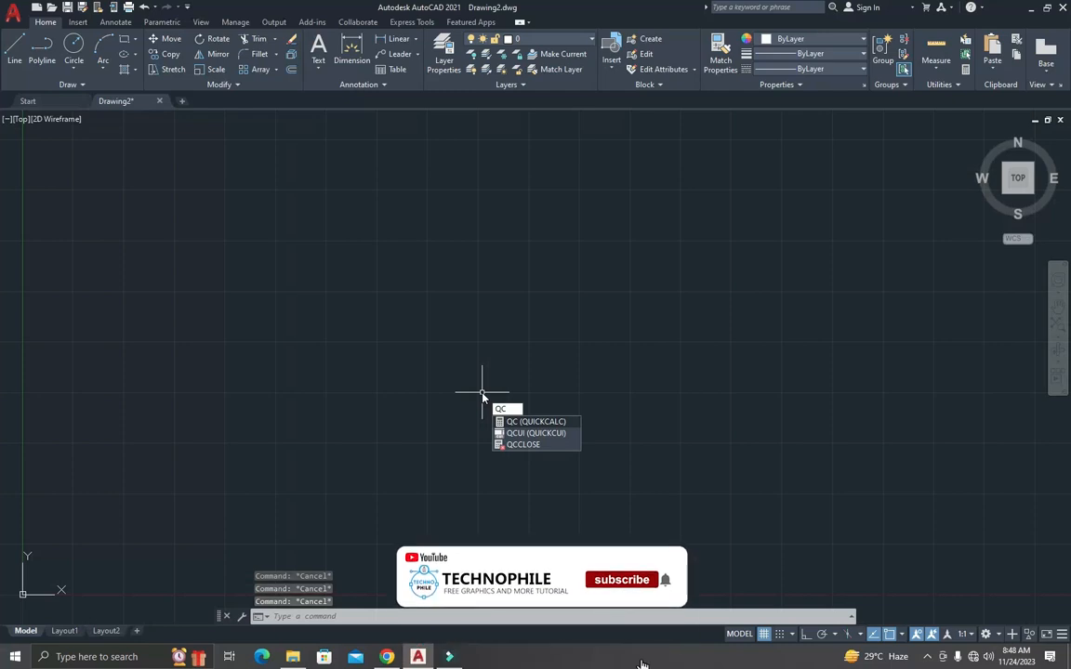
{"action": "key", "text": "Return"}
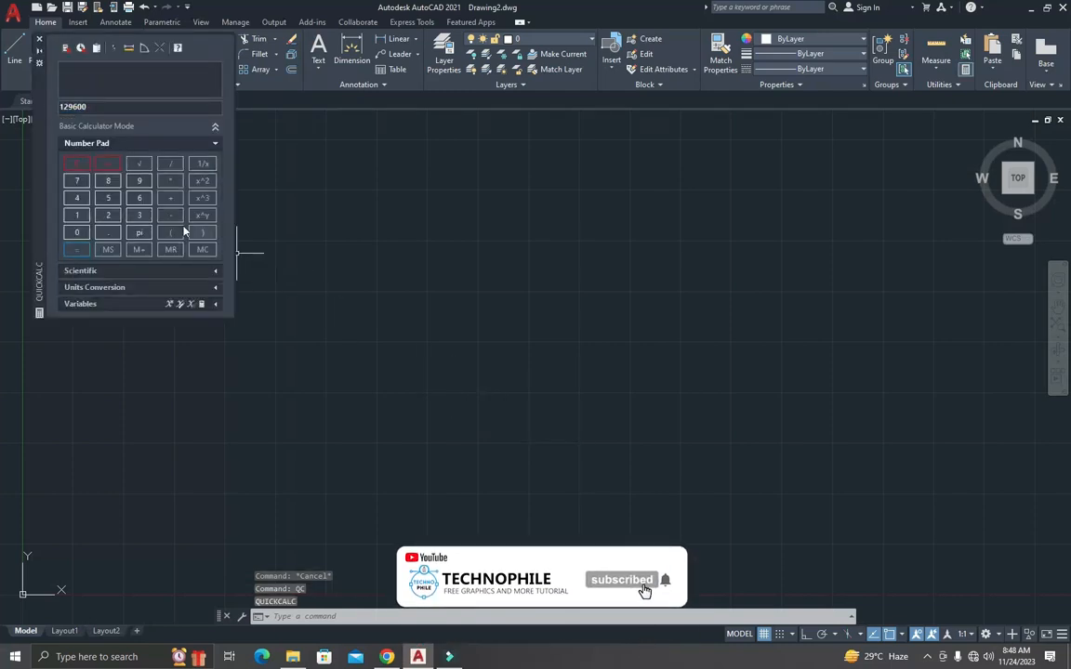
{"action": "left_click", "coordinate": [74, 163]}
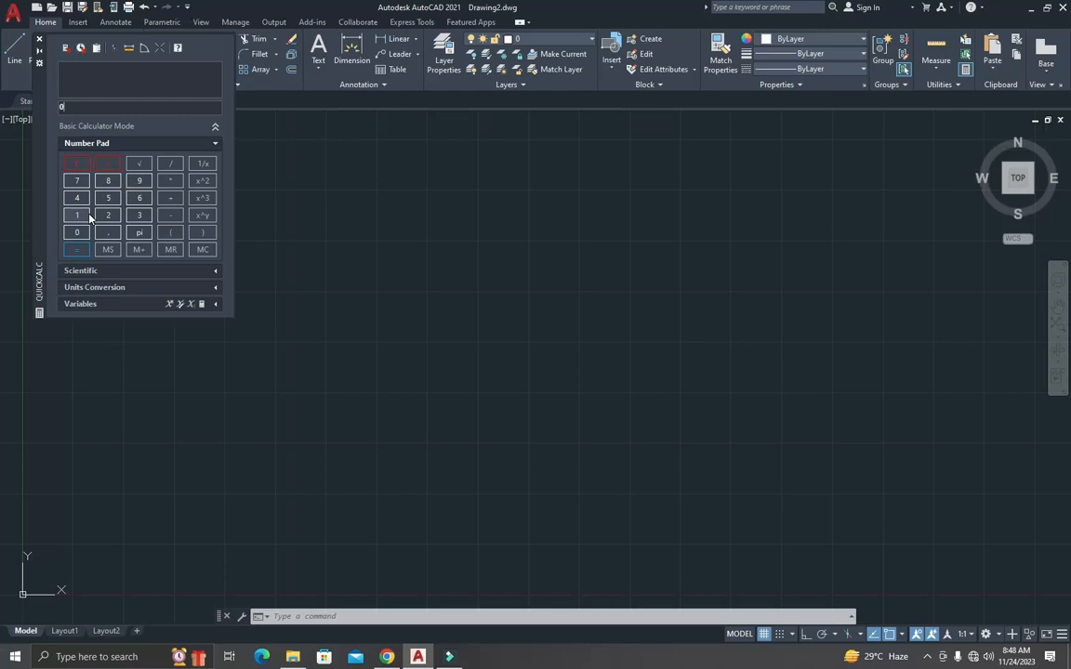
{"action": "left_click", "coordinate": [139, 215]}
{"action": "left_click", "coordinate": [76, 233]}
{"action": "left_click", "coordinate": [171, 181]}
{"action": "left_click", "coordinate": [79, 217]}
{"action": "left_click", "coordinate": [104, 219]}
{"action": "left_click", "coordinate": [82, 249]}
Step: Multiply the calculated value by 360 to get the plot area in square inches
{"action": "left_click", "coordinate": [168, 182]}
{"action": "left_click", "coordinate": [138, 213]}
{"action": "left_click", "coordinate": [139, 199]}
{"action": "left_click", "coordinate": [80, 234]}
{"action": "left_click", "coordinate": [83, 252]}
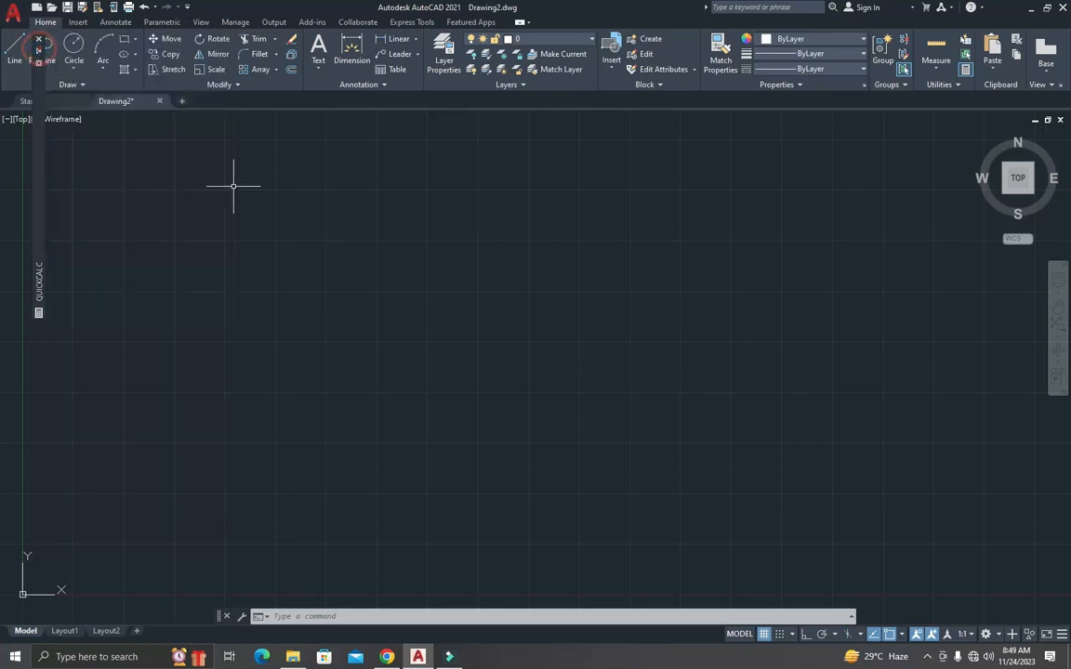
Step: Start a rectangle from a first corner in the empty drawing and define it by an area of 129600 square inches
{"action": "key", "text": "Escape"}
{"action": "key", "text": "Escape"}
{"action": "type", "text": "rec"}
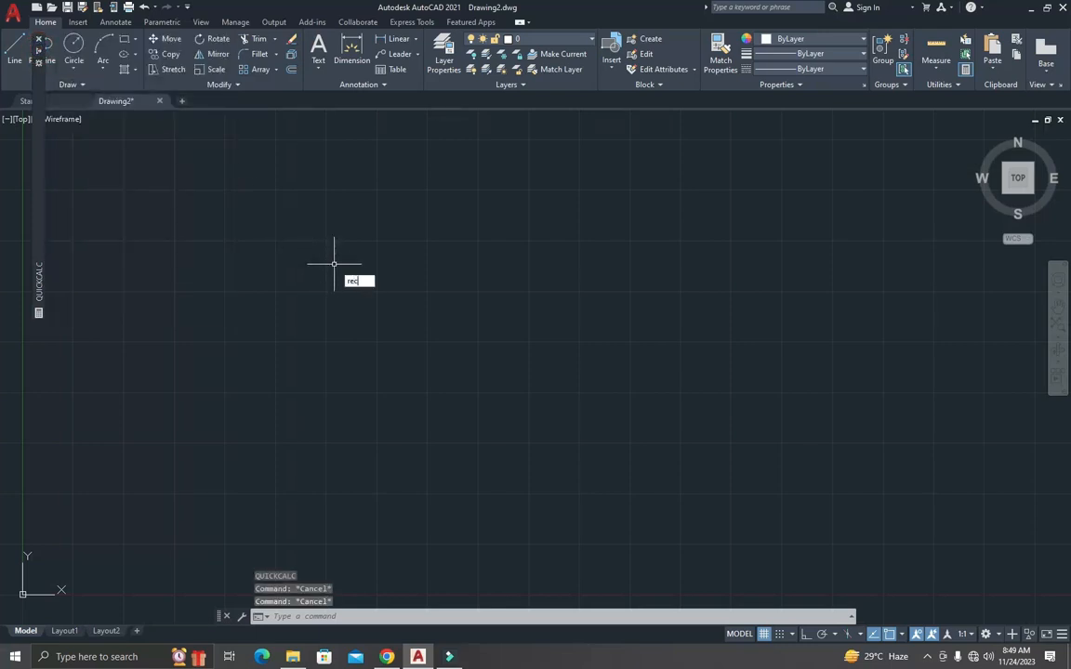
{"action": "key", "text": "Return"}
{"action": "left_click", "coordinate": [322, 188]}
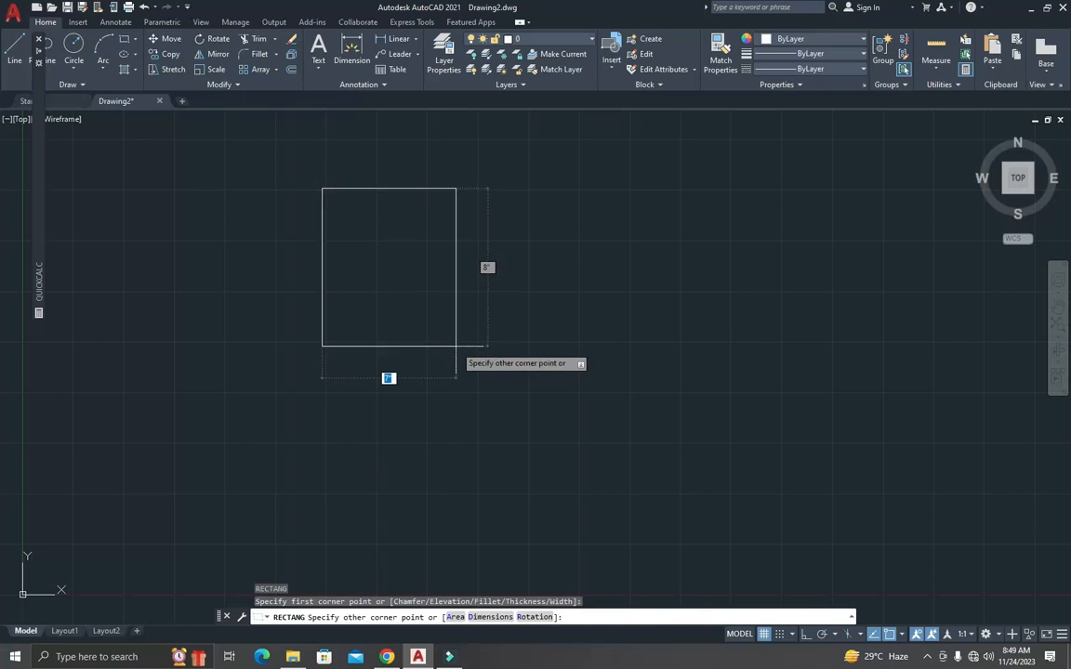
{"action": "left_click", "coordinate": [456, 617]}
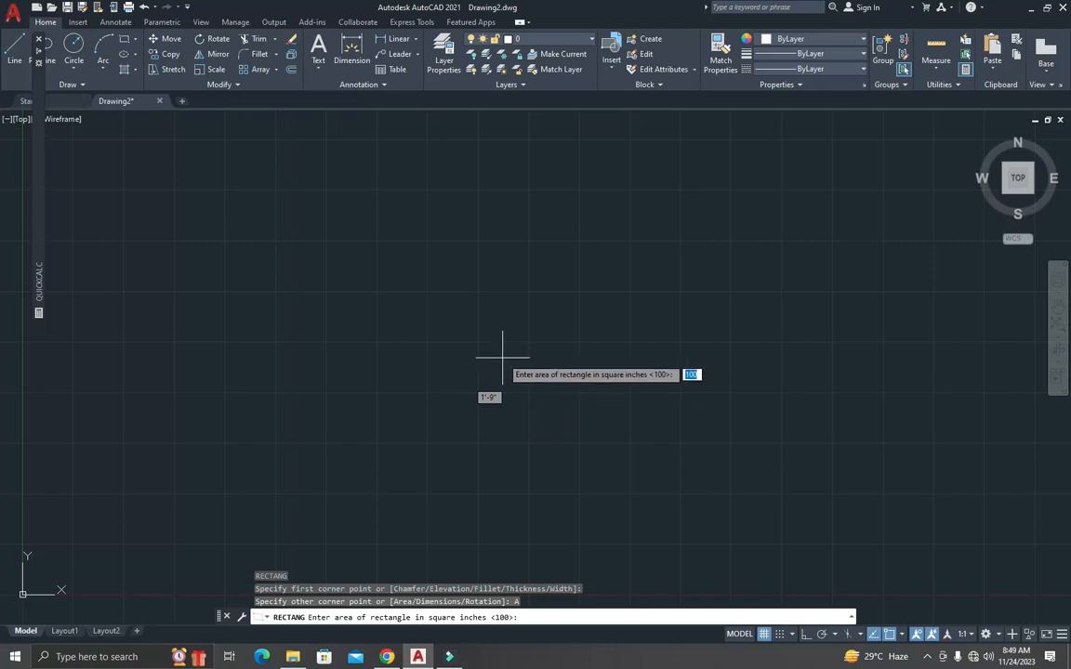
{"action": "type", "text": "12"}
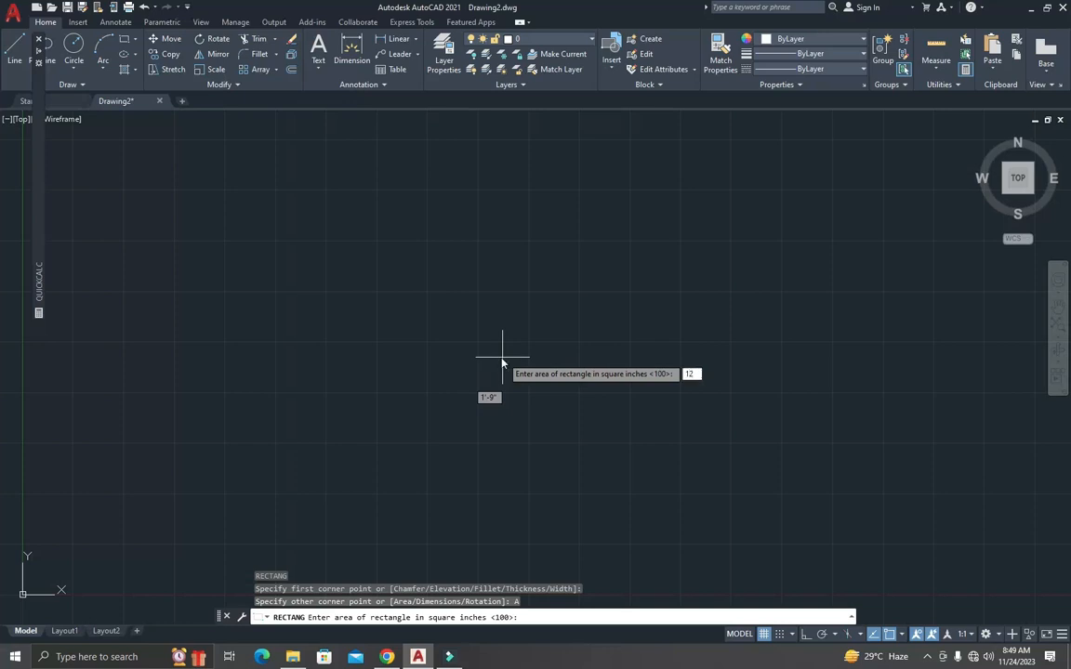
{"action": "type", "text": "9600"}
{"action": "key", "text": "Return"}
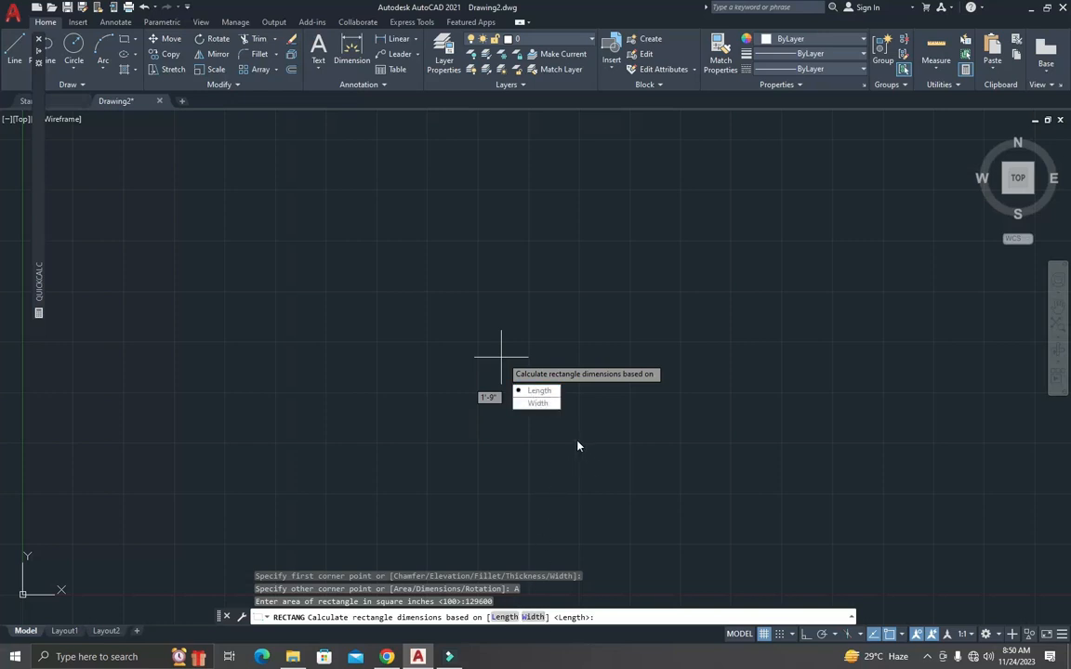
Step: Base the rectangle's dimensions on its length and set the length to 30'
{"action": "type", "text": "l"}
{"action": "key", "text": "Return"}
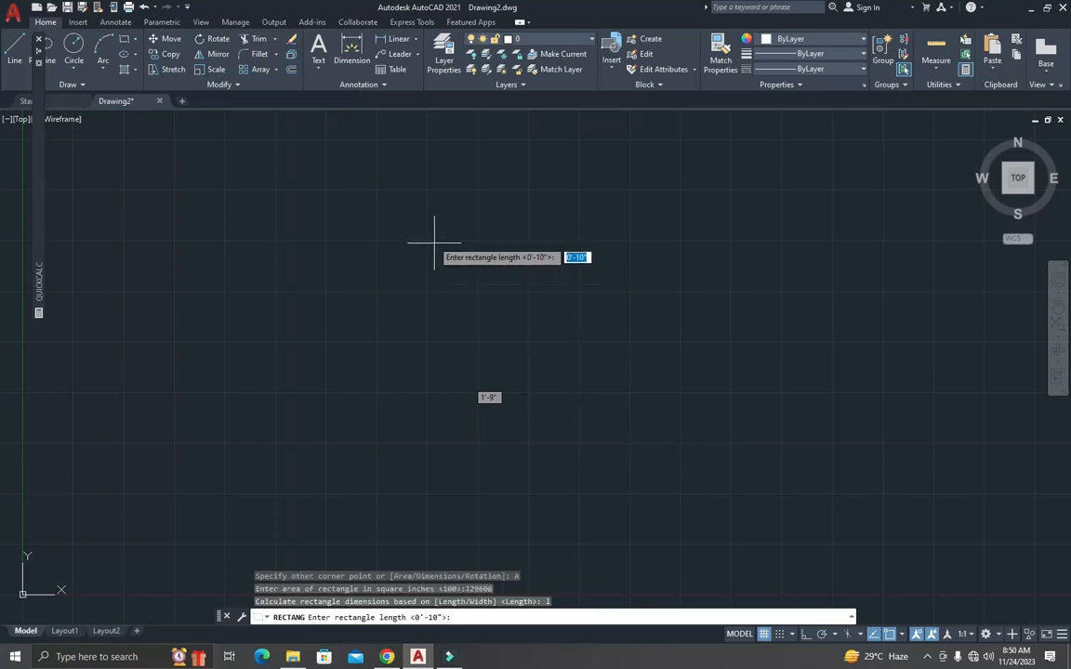
{"action": "type", "text": "30"}
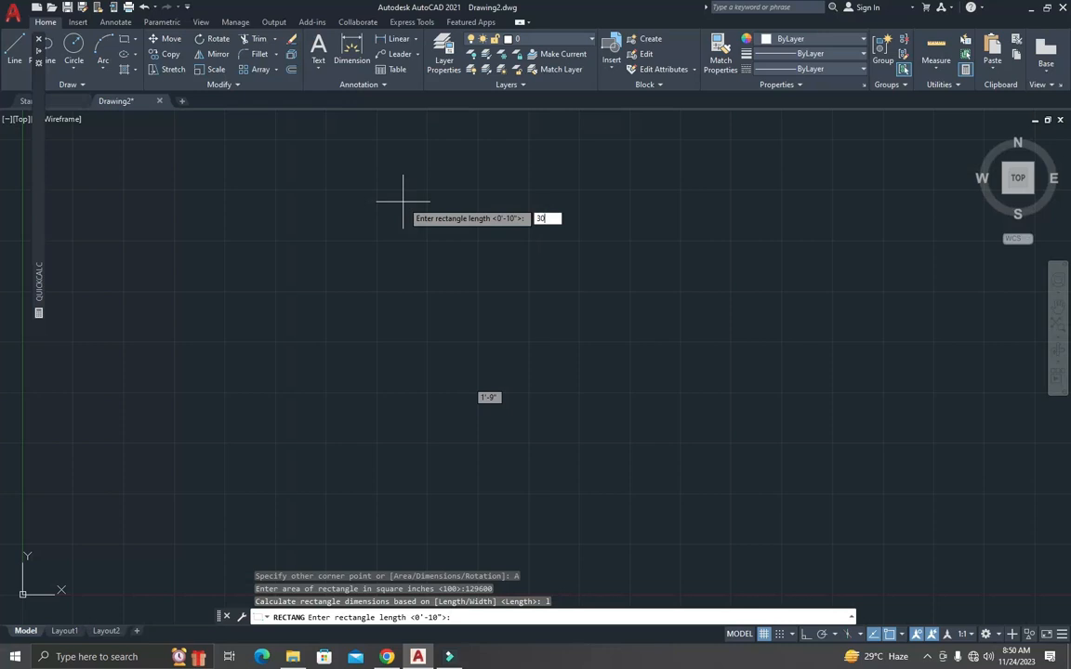
{"action": "type", "text": "'"}
{"action": "key", "text": "Return"}
{"action": "scroll", "coordinate": [474, 287], "scroll_direction": "down", "scroll_amount": 3}
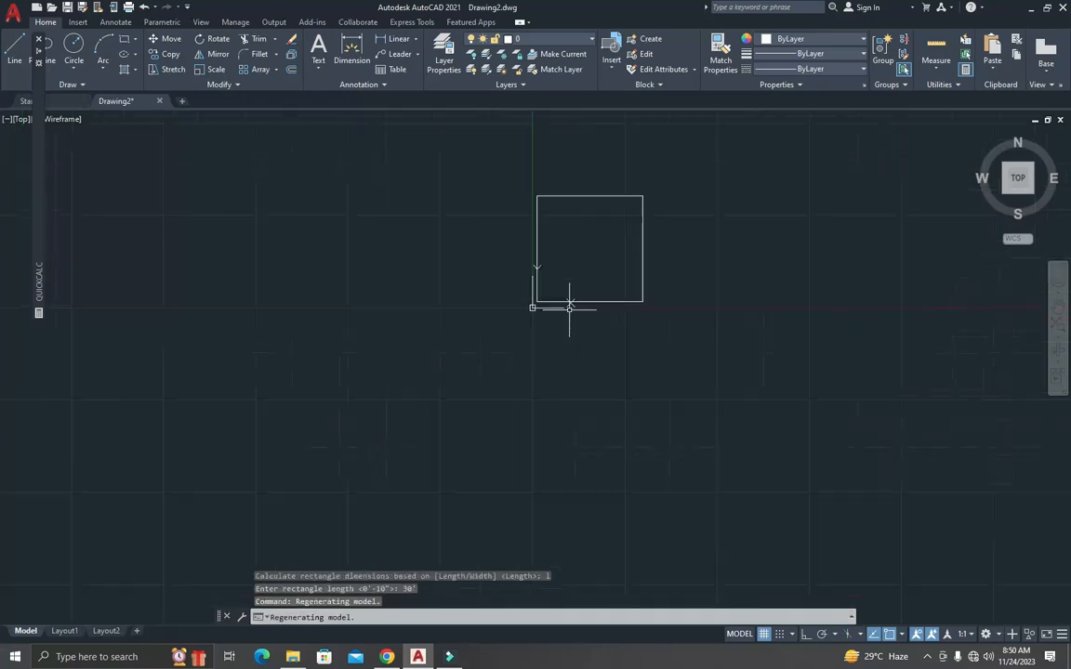
{"action": "scroll", "coordinate": [610, 298], "scroll_direction": "down", "scroll_amount": 5}
{"action": "scroll", "coordinate": [590, 292], "scroll_direction": "up", "scroll_amount": 5}
{"action": "scroll", "coordinate": [591, 288], "scroll_direction": "down", "scroll_amount": 3}
{"action": "scroll", "coordinate": [591, 259], "scroll_direction": "up", "scroll_amount": 3}
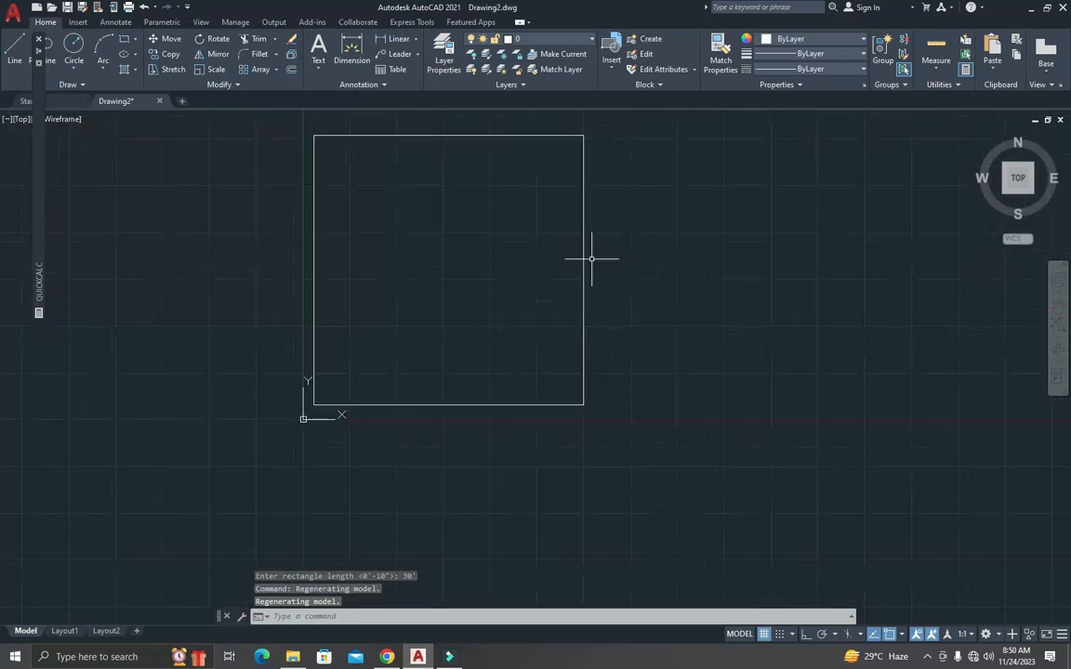
Step: Measure the length of the rectangle's bottom edge with the DIST command
{"action": "key", "text": "Escape"}
{"action": "key", "text": "Escape"}
{"action": "key", "text": "Escape"}
{"action": "type", "text": "di"}
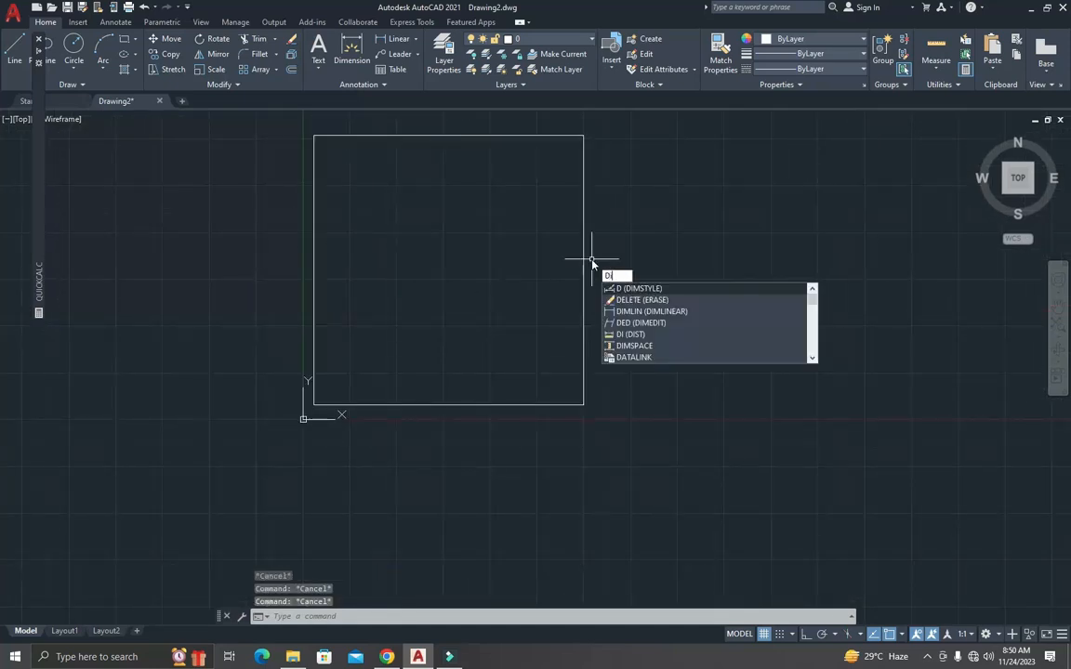
{"action": "key", "text": "Return"}
{"action": "left_click", "coordinate": [583, 404]}
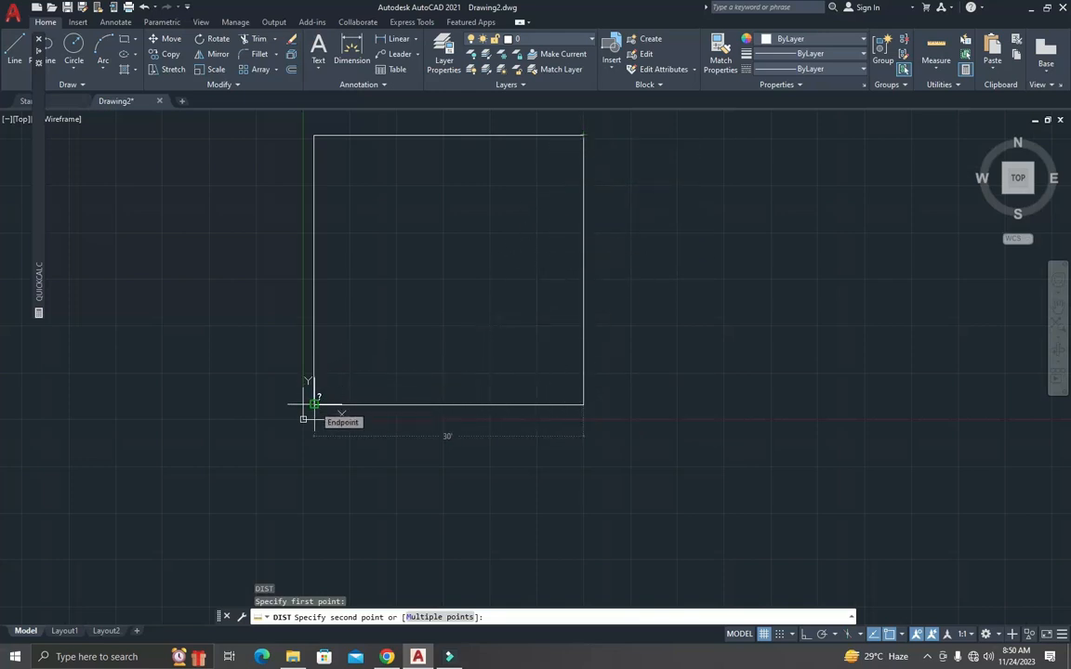
{"action": "key", "text": "Escape"}
{"action": "key", "text": "Escape"}
{"action": "scroll", "coordinate": [562, 321], "scroll_direction": "down", "scroll_amount": 2}
{"action": "key", "text": "Escape"}
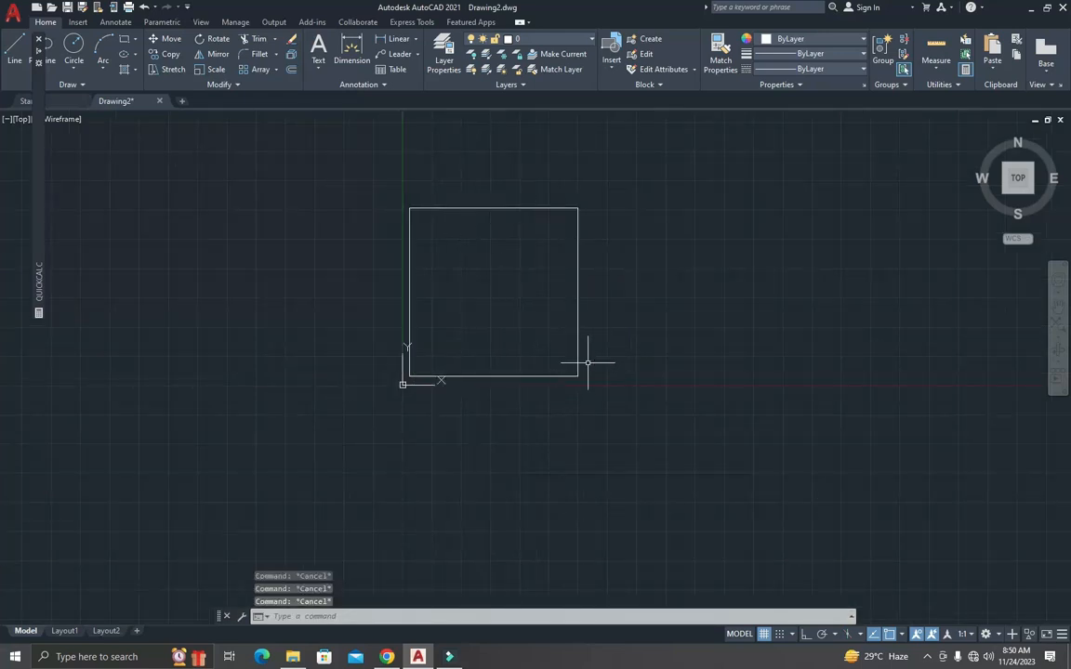
Step: Try to draw a second rectangle beside the large one using the Dimensions option with length 12' and width 12'
{"action": "scroll", "coordinate": [626, 332], "scroll_direction": "down", "scroll_amount": 2}
{"action": "scroll", "coordinate": [648, 301], "scroll_direction": "up", "scroll_amount": 4}
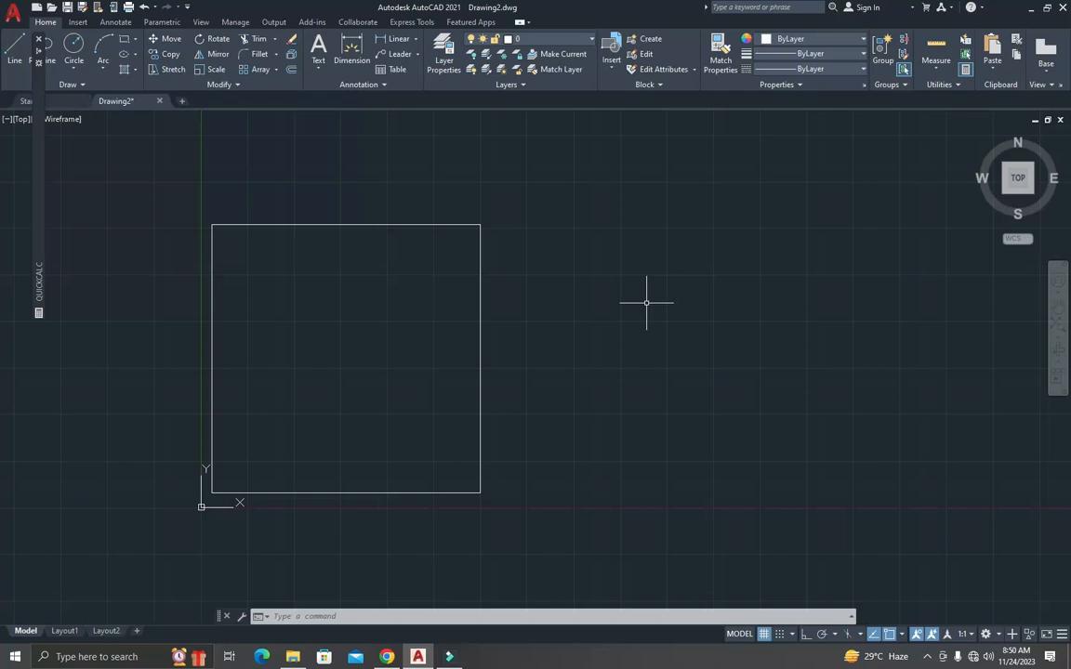
{"action": "key", "text": "Escape"}
{"action": "key", "text": "Escape"}
{"action": "type", "text": "rec"}
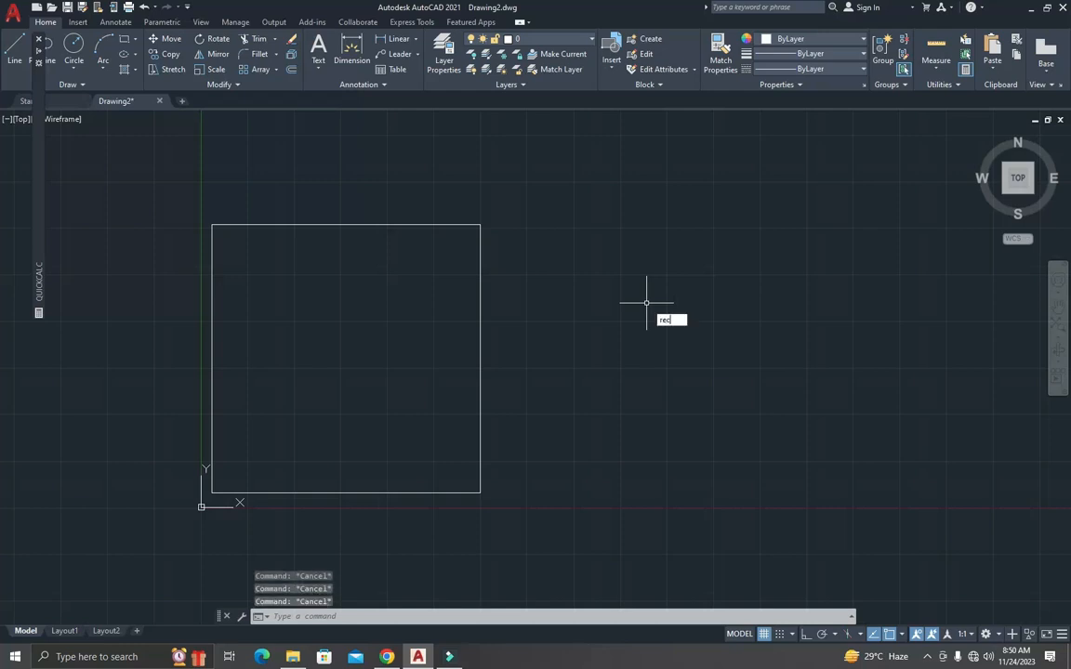
{"action": "key", "text": "Return"}
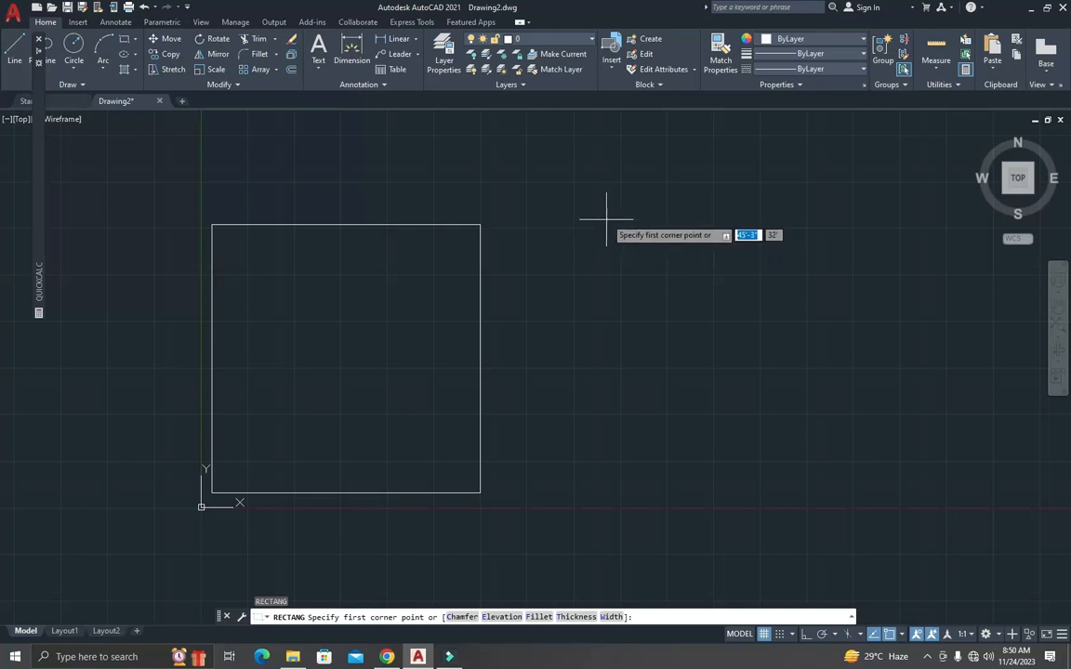
{"action": "scroll", "coordinate": [623, 244], "scroll_direction": "down", "scroll_amount": 4}
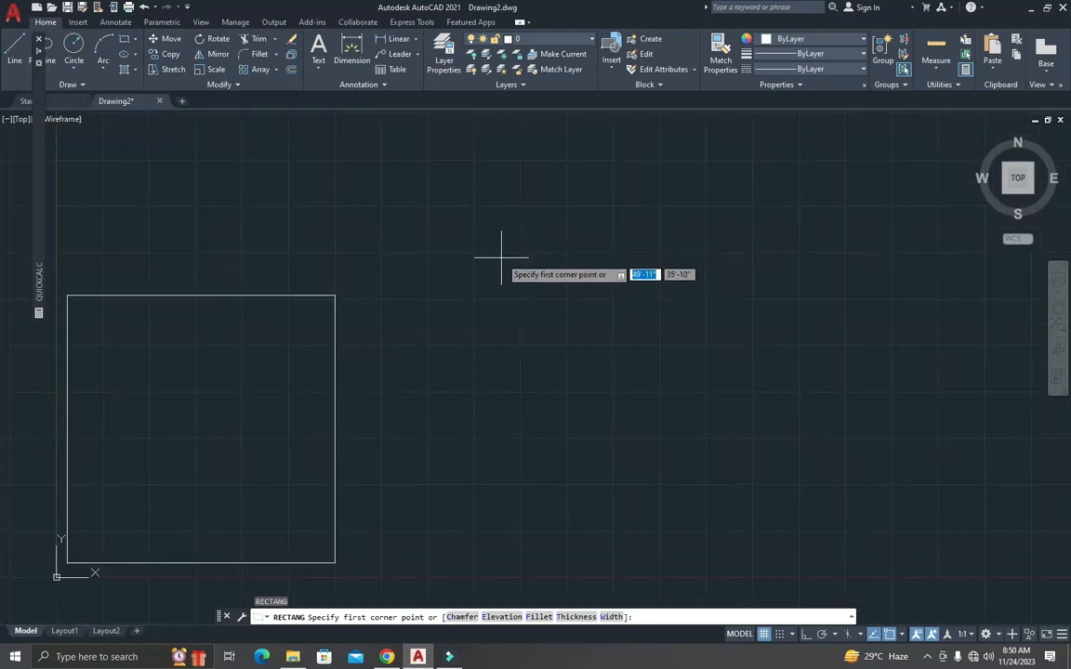
{"action": "left_click", "coordinate": [501, 258]}
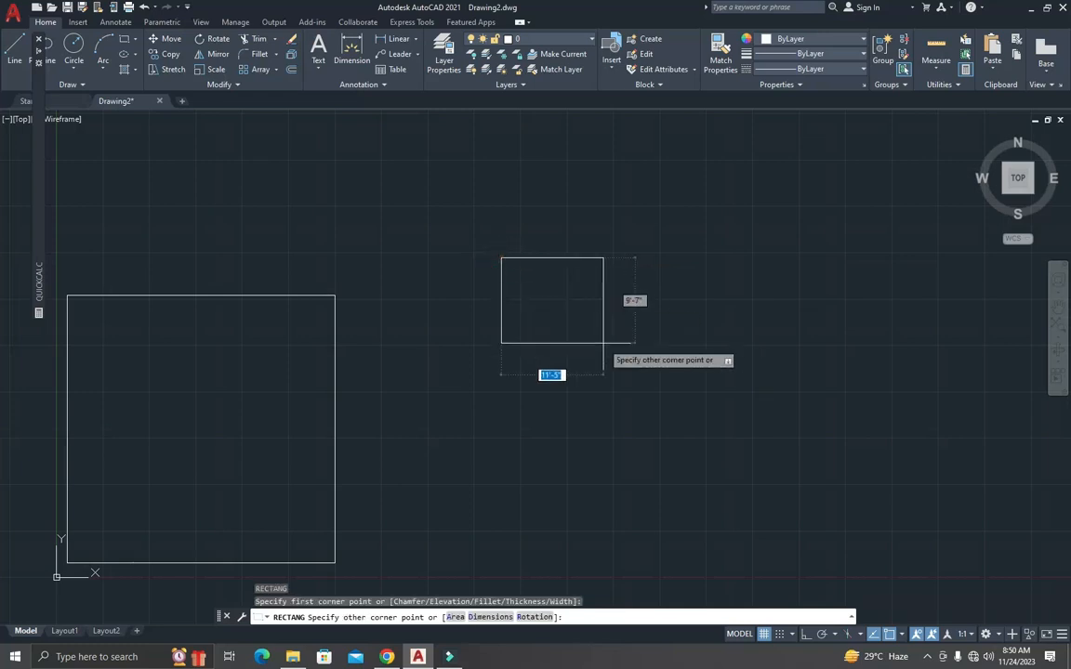
{"action": "type", "text": "d"}
{"action": "key", "text": "Return"}
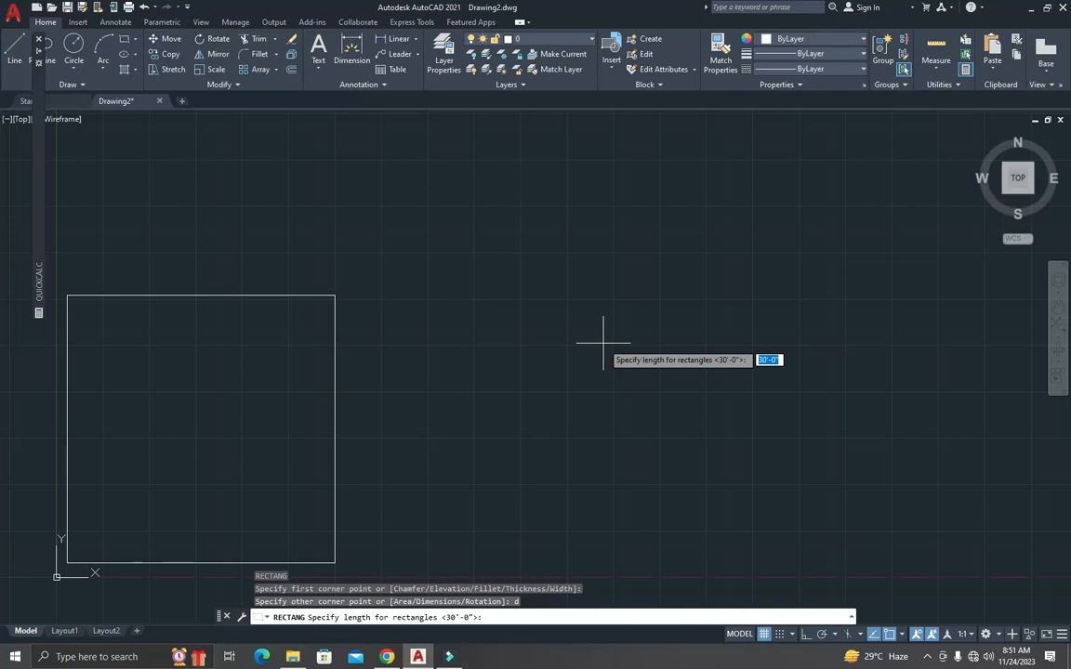
{"action": "type", "text": "12"}
{"action": "key", "text": "Return"}
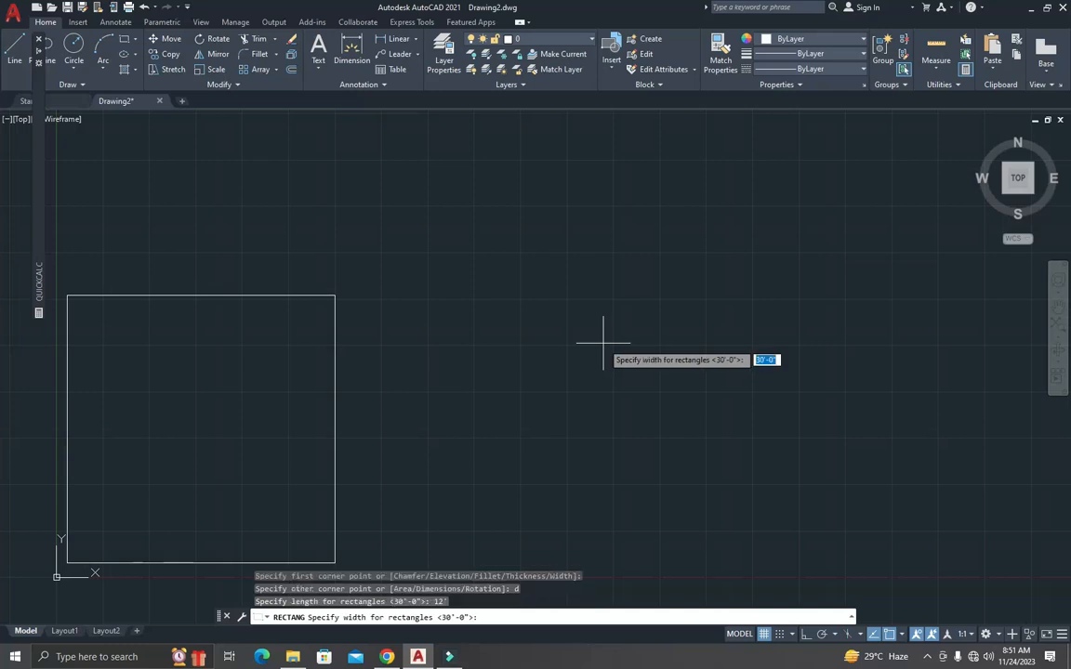
{"action": "type", "text": "1"}
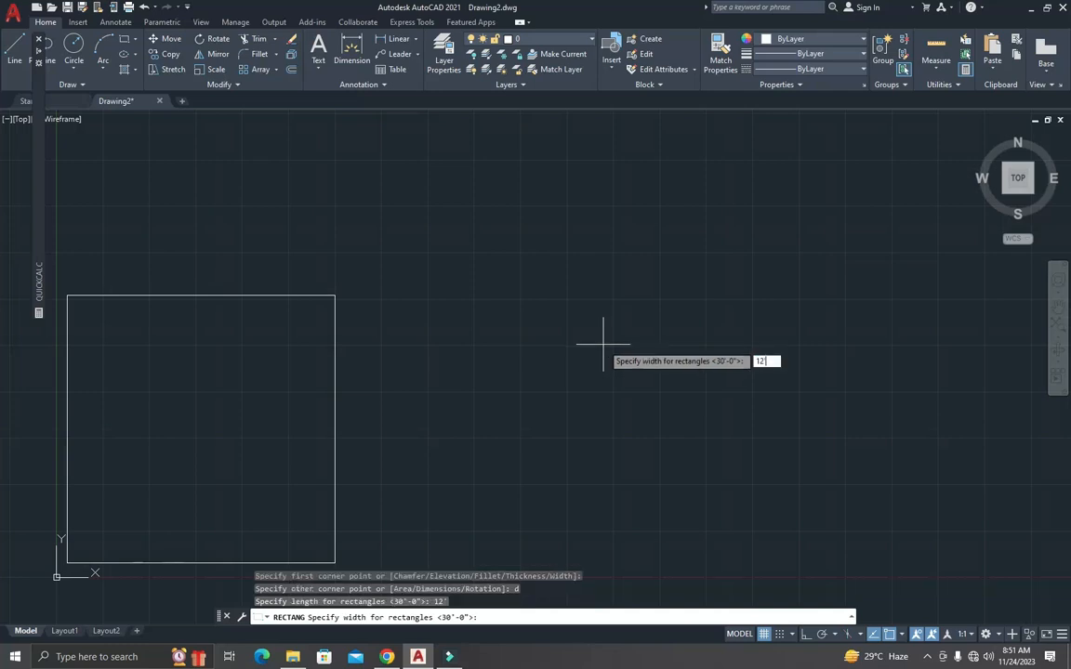
{"action": "type", "text": "2"}
{"action": "key", "text": "Return"}
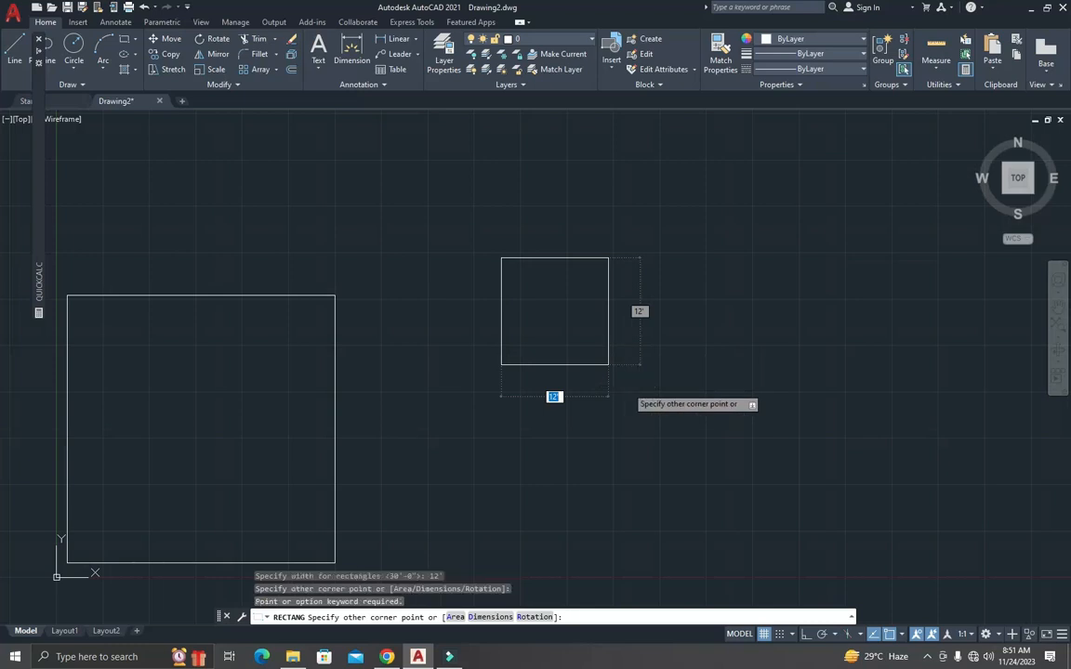
{"action": "key", "text": "Escape"}
Step: Draw a 12' by 12' rectangle in the empty area beside the large rectangle
{"action": "key", "text": "Return"}
{"action": "left_click", "coordinate": [485, 260]}
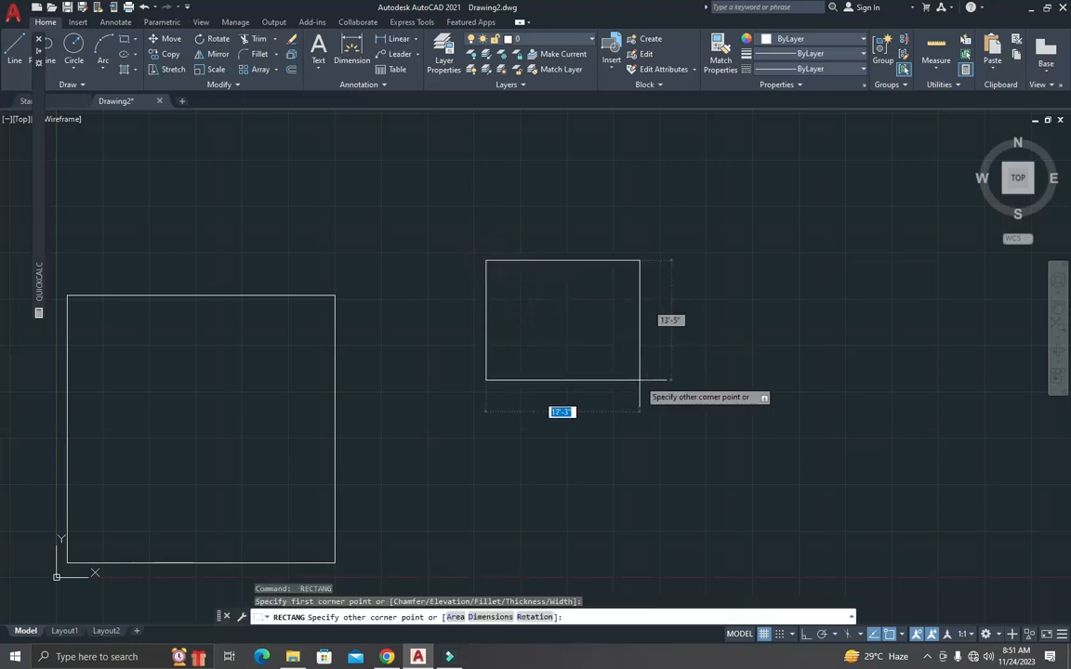
{"action": "type", "text": "12"}
{"action": "key", "text": "Tab"}
{"action": "type", "text": "12"}
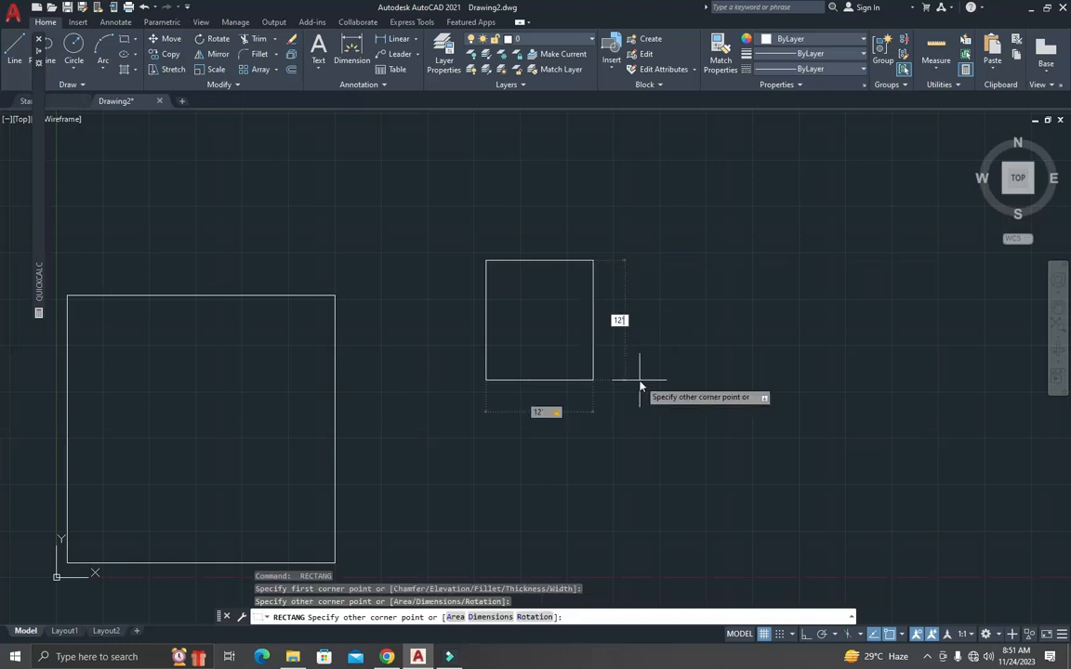
{"action": "key", "text": "Return"}
{"action": "key", "text": "Escape"}
{"action": "key", "text": "Escape"}
{"action": "key", "text": "Escape"}
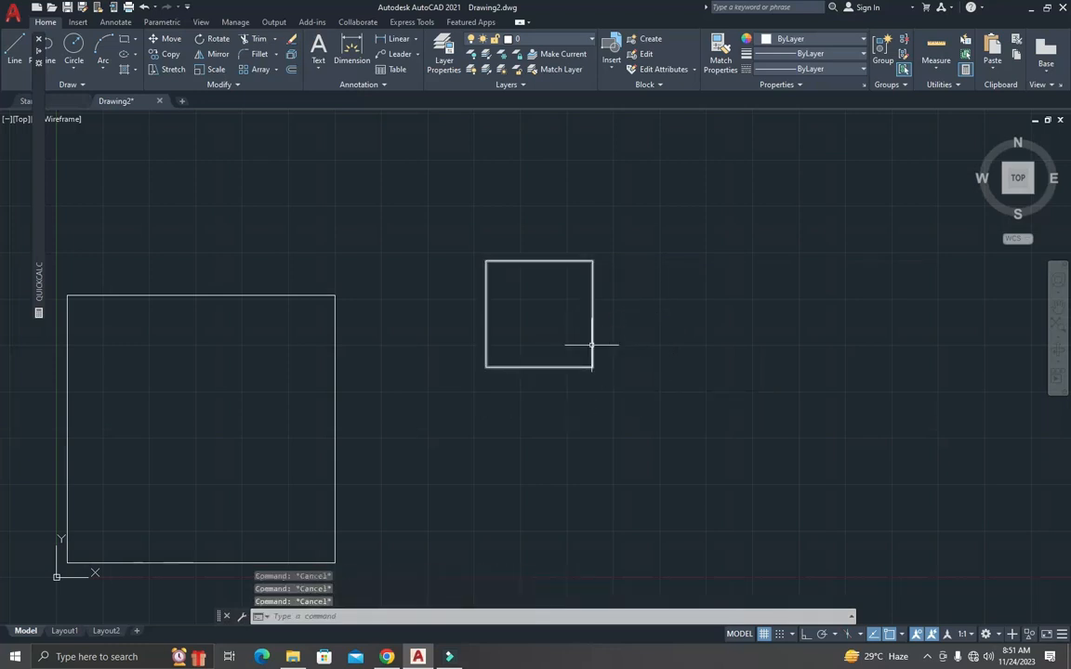
Step: Start a rectangle in the empty area beside the 12' square and set its rotation angle to 45 degrees
{"action": "type", "text": "rec"}
{"action": "key", "text": "Return"}
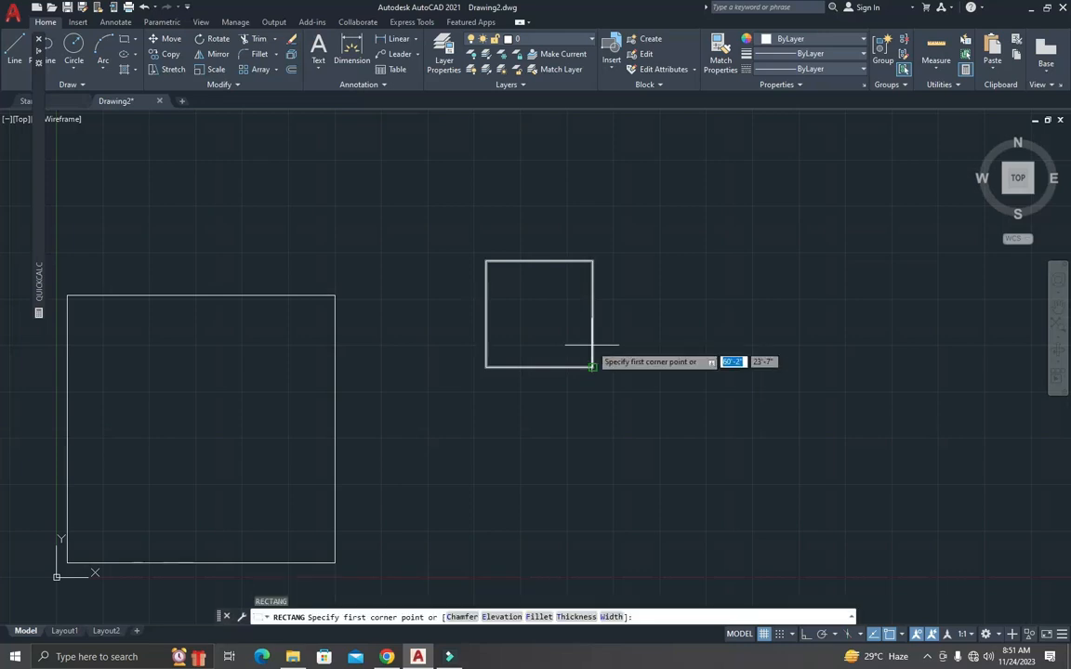
{"action": "left_click", "coordinate": [666, 275]}
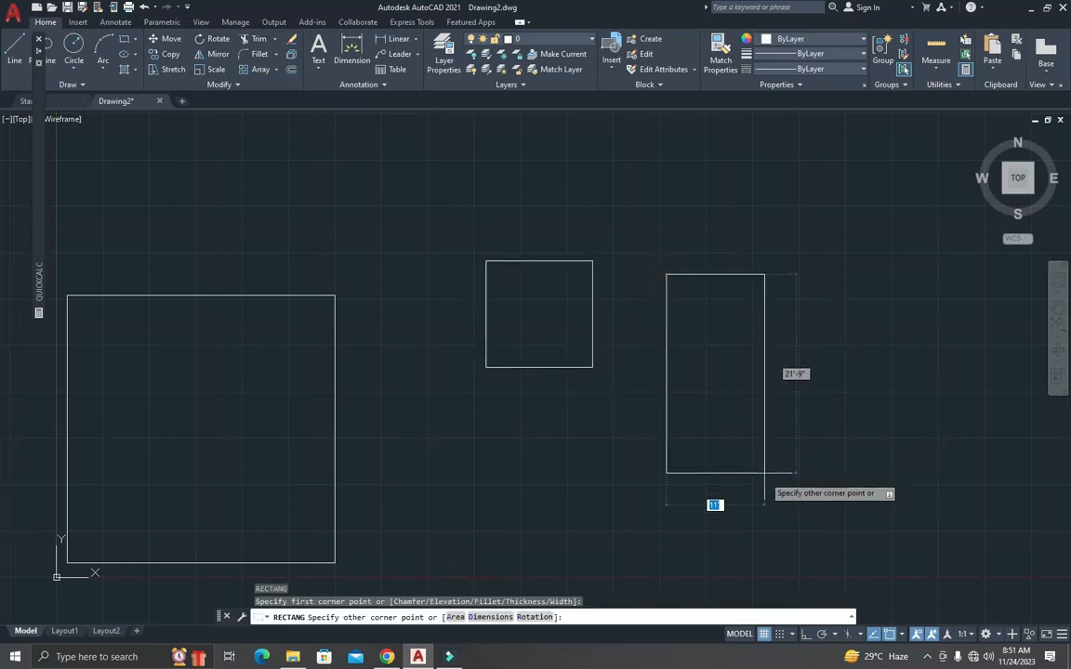
{"action": "left_click", "coordinate": [535, 618]}
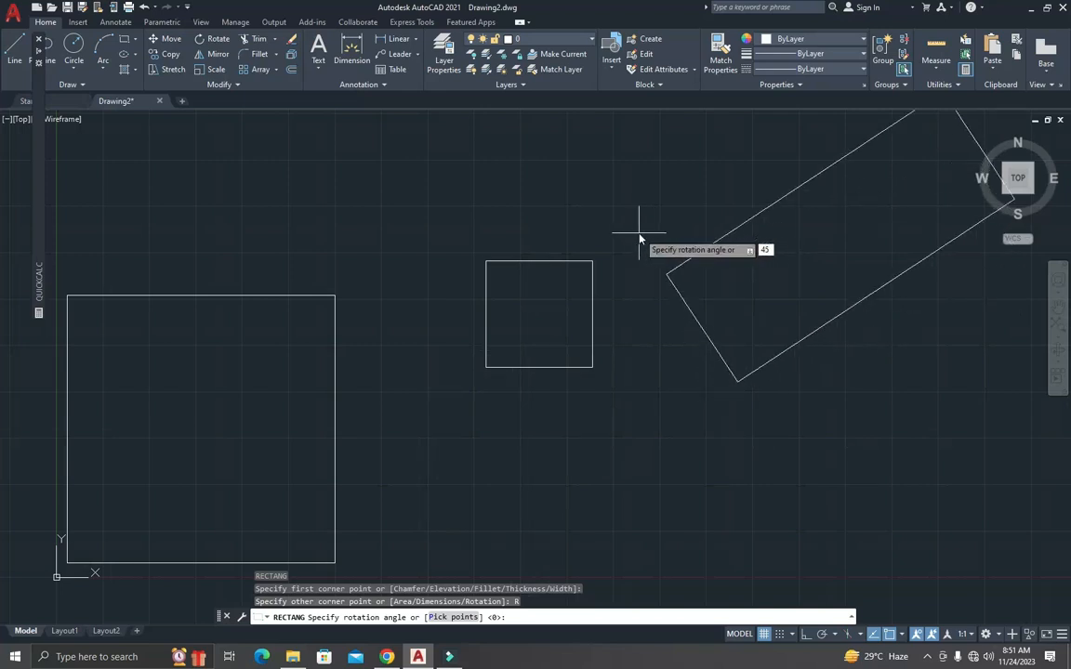
{"action": "type", "text": "45"}
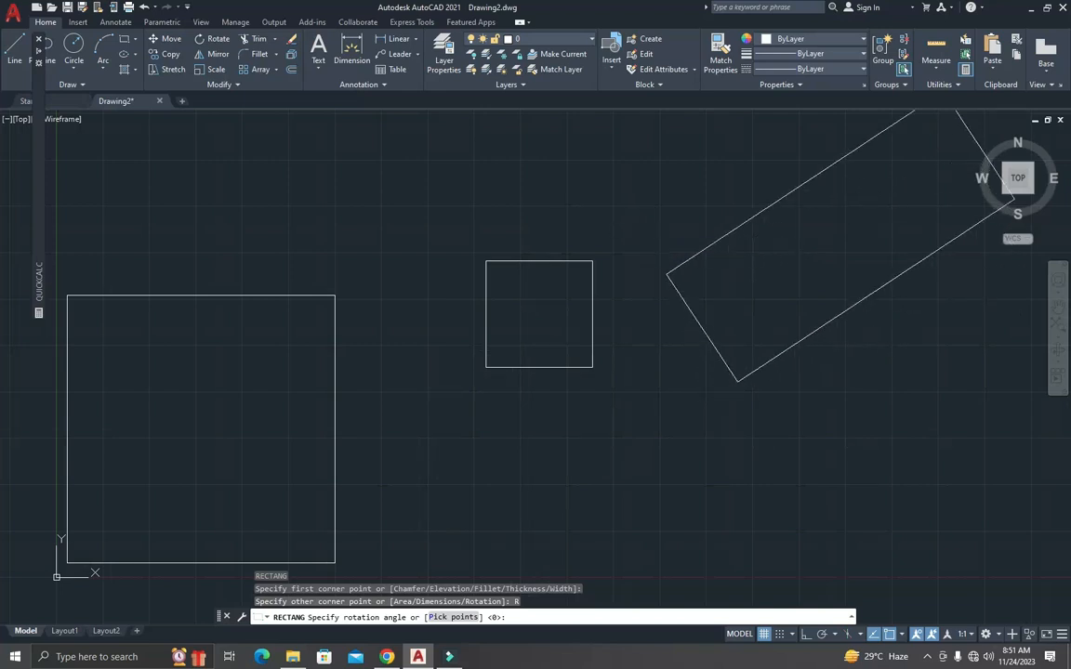
{"action": "key", "text": "Return"}
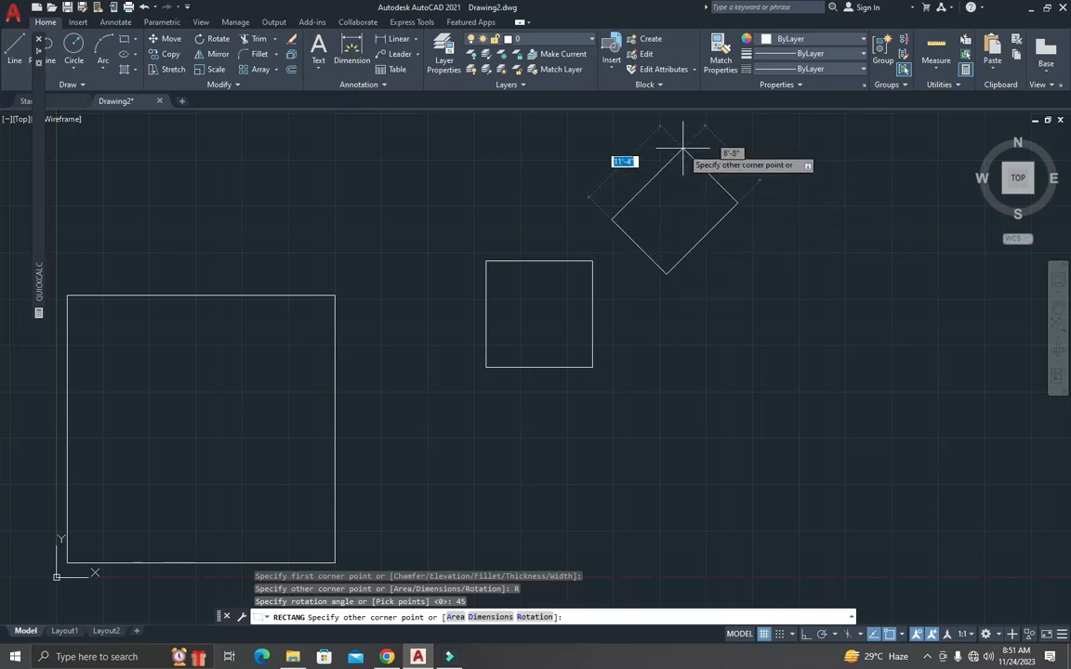
Step: Finish the rotated rectangle with sides of 15' by 15', extending upward from its first corner
{"action": "type", "text": "1"}
{"action": "key", "text": "Tab"}
{"action": "type", "text": "1"}
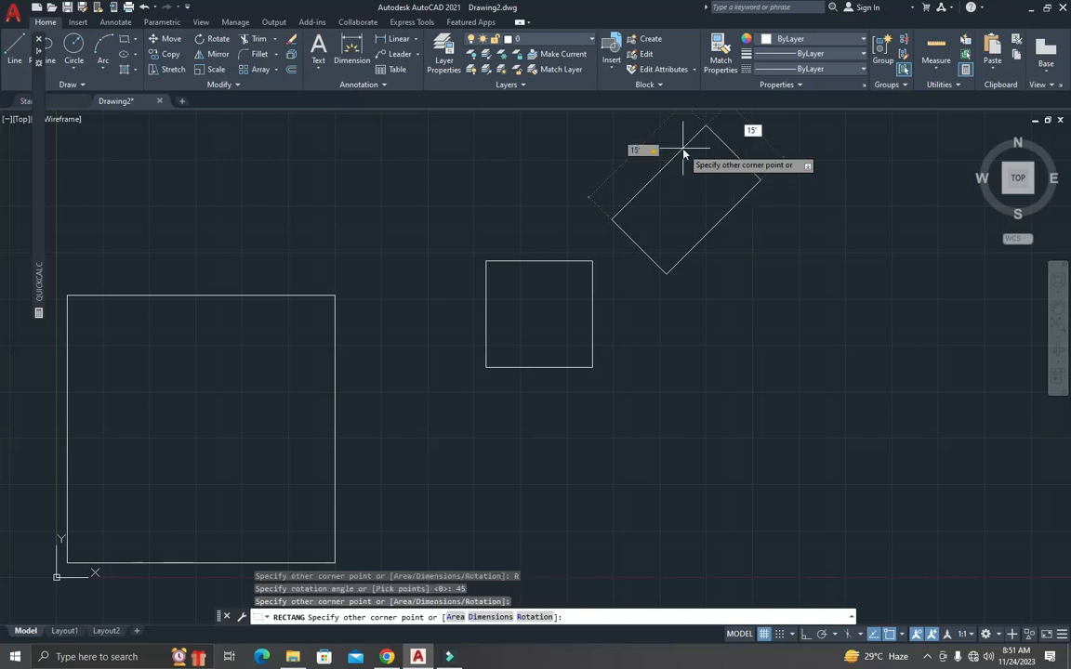
{"action": "key", "text": "Return"}
{"action": "scroll", "coordinate": [734, 170], "scroll_direction": "down", "scroll_amount": 5}
{"action": "scroll", "coordinate": [741, 170], "scroll_direction": "up", "scroll_amount": 5}
{"action": "key", "text": "Escape"}
{"action": "key", "text": "Escape"}
{"action": "key", "text": "Escape"}
{"action": "scroll", "coordinate": [731, 173], "scroll_direction": "down", "scroll_amount": 2}
{"action": "scroll", "coordinate": [721, 182], "scroll_direction": "up", "scroll_amount": 5}
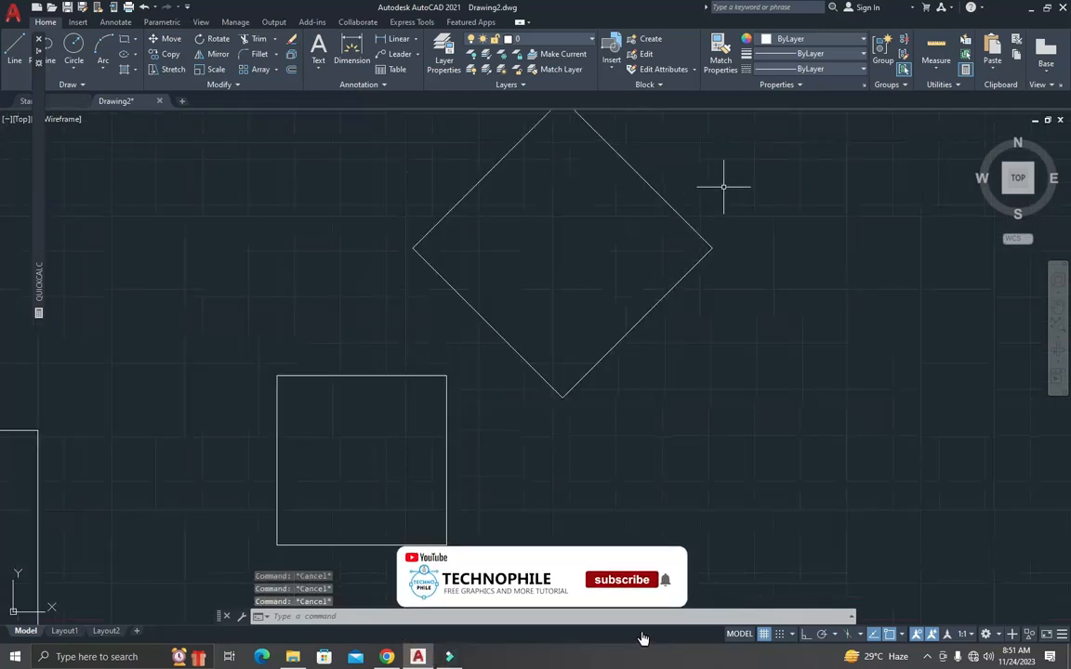
Step: Try to draw a reference line from the rotated square's lowest corner out to its right
{"action": "type", "text": "l"}
{"action": "key", "text": "Return"}
{"action": "left_click", "coordinate": [563, 397]}
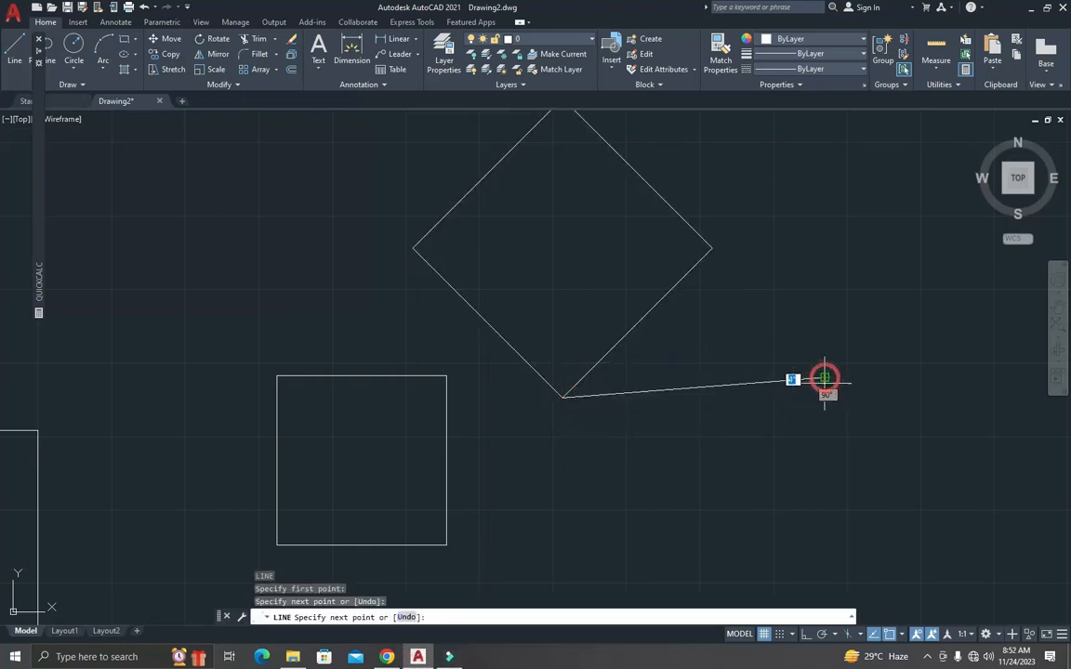
{"action": "left_click", "coordinate": [824, 378]}
{"action": "key", "text": "Escape"}
Step: Erase the slanted reference line beside the rotated square
{"action": "type", "text": "e"}
{"action": "key", "text": "Return"}
{"action": "left_click", "coordinate": [771, 370]}
{"action": "left_click", "coordinate": [808, 423]}
{"action": "key", "text": "Return"}
{"action": "key", "text": "Escape"}
{"action": "key", "text": "Escape"}
Step: Turn on Ortho mode and draw a horizontal reference line rightward from the rotated square's lowest corner
{"action": "key", "text": "F8"}
{"action": "type", "text": "l"}
{"action": "key", "text": "Escape"}
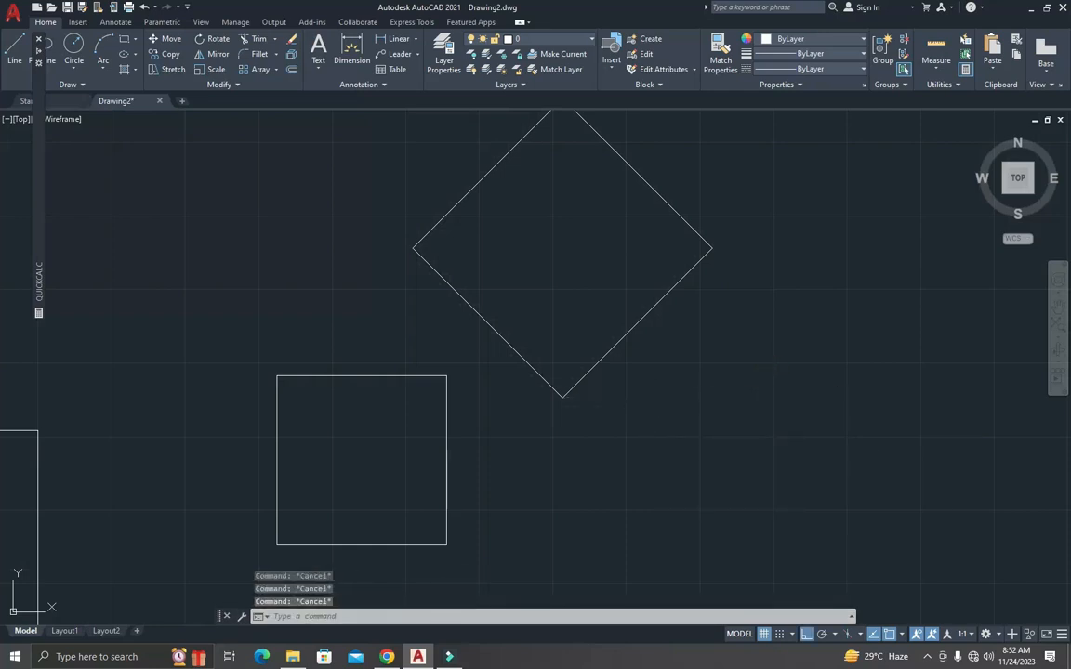
{"action": "type", "text": "l"}
{"action": "key", "text": "Return"}
{"action": "left_click", "coordinate": [563, 397]}
{"action": "left_click", "coordinate": [874, 397]}
{"action": "key", "text": "Escape"}
{"action": "key", "text": "Escape"}
{"action": "key", "text": "Escape"}
{"action": "key", "text": "Escape"}
{"action": "type", "text": "l"}
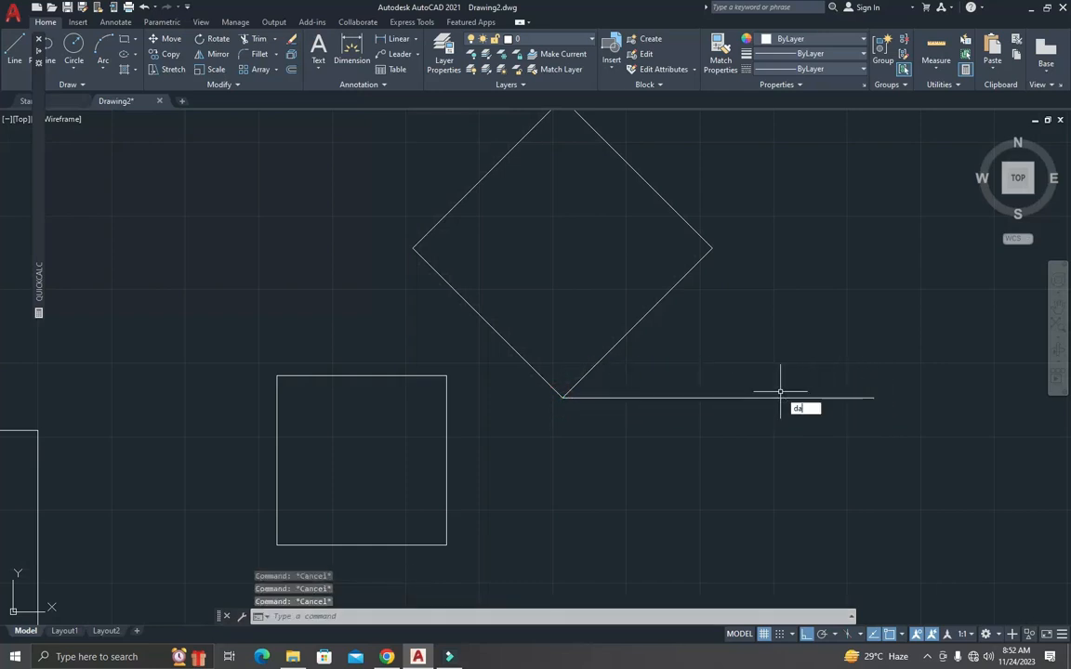
{"action": "key", "text": "Escape"}
Step: Add an angular dimension between the horizontal reference line and the rotated square's lower-right edge
{"action": "type", "text": "dan"}
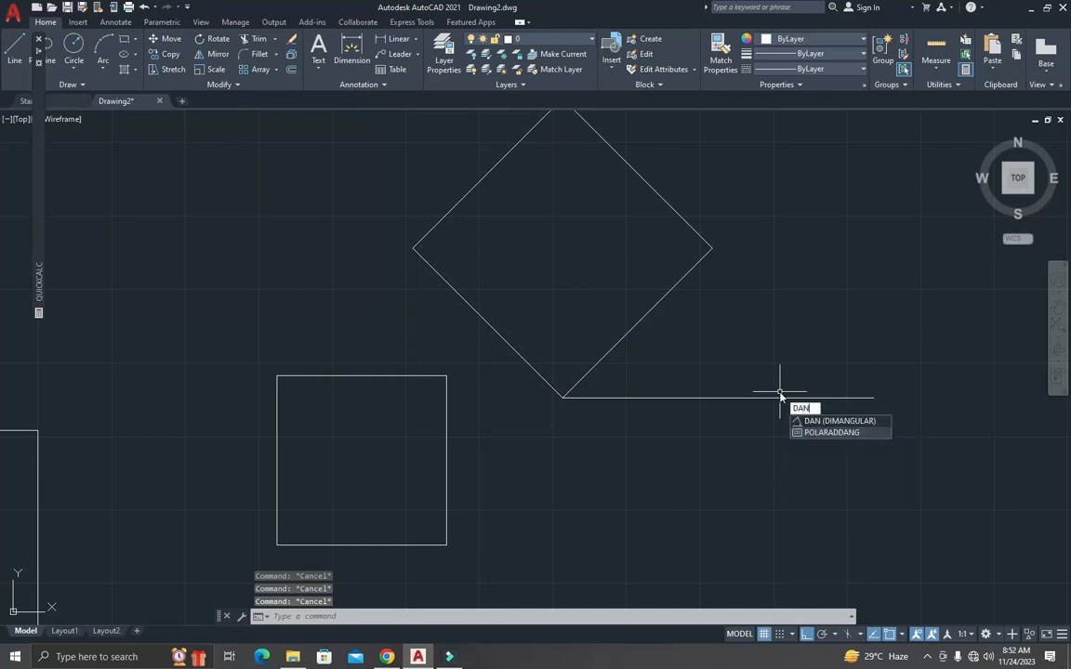
{"action": "key", "text": "Return"}
{"action": "left_click", "coordinate": [707, 397]}
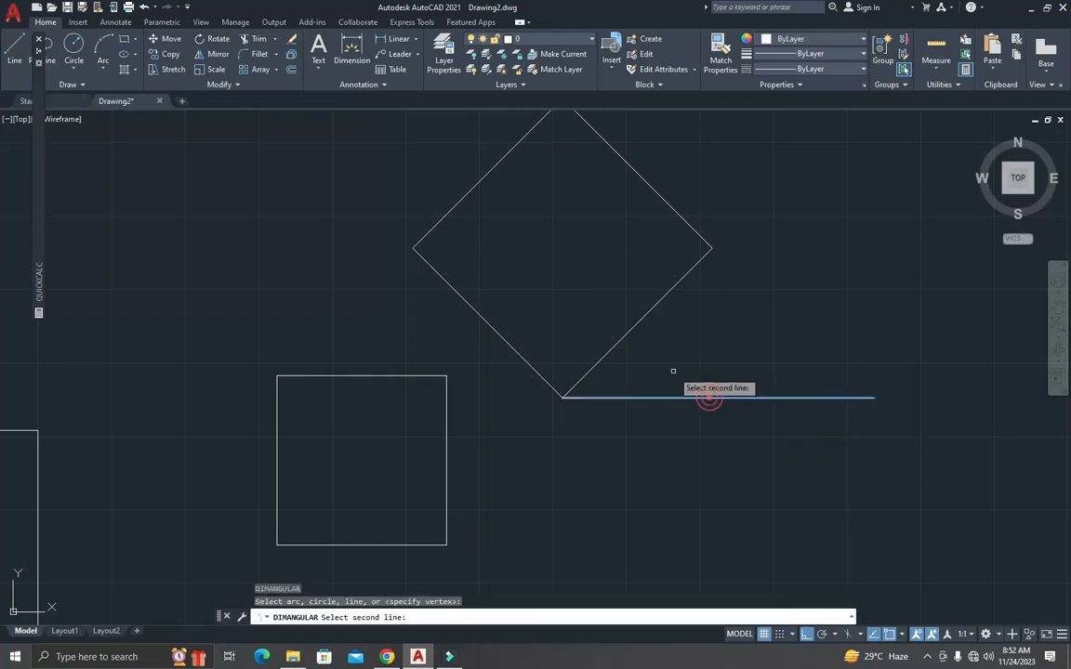
{"action": "left_click", "coordinate": [633, 333]}
{"action": "left_click", "coordinate": [676, 337]}
{"action": "scroll", "coordinate": [688, 362], "scroll_direction": "up", "scroll_amount": 8}
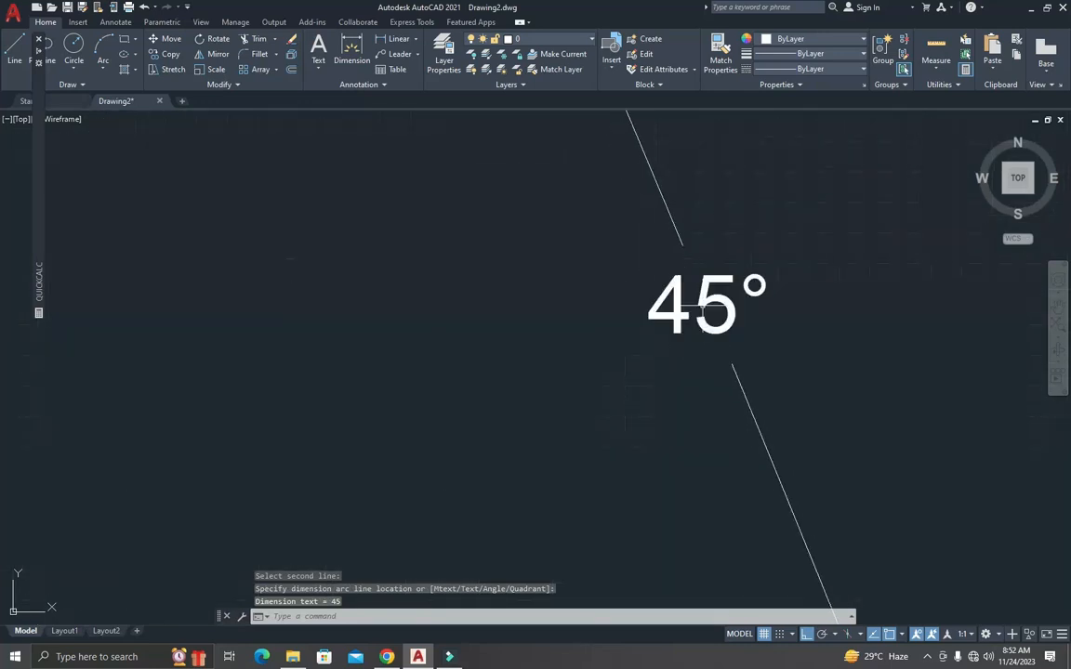
{"action": "scroll", "coordinate": [700, 305], "scroll_direction": "down", "scroll_amount": 8}
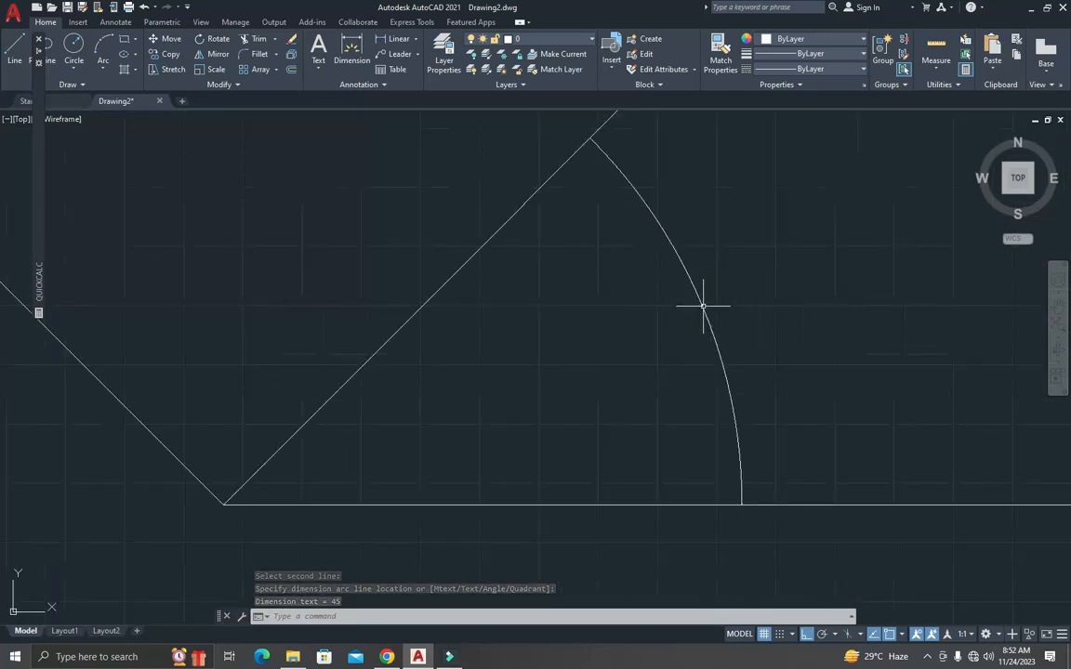
{"action": "key", "text": "Escape"}
{"action": "key", "text": "Escape"}
{"action": "scroll", "coordinate": [709, 322], "scroll_direction": "down", "scroll_amount": 10}
{"action": "scroll", "coordinate": [750, 338], "scroll_direction": "up", "scroll_amount": 6}
{"action": "key", "text": "Escape"}
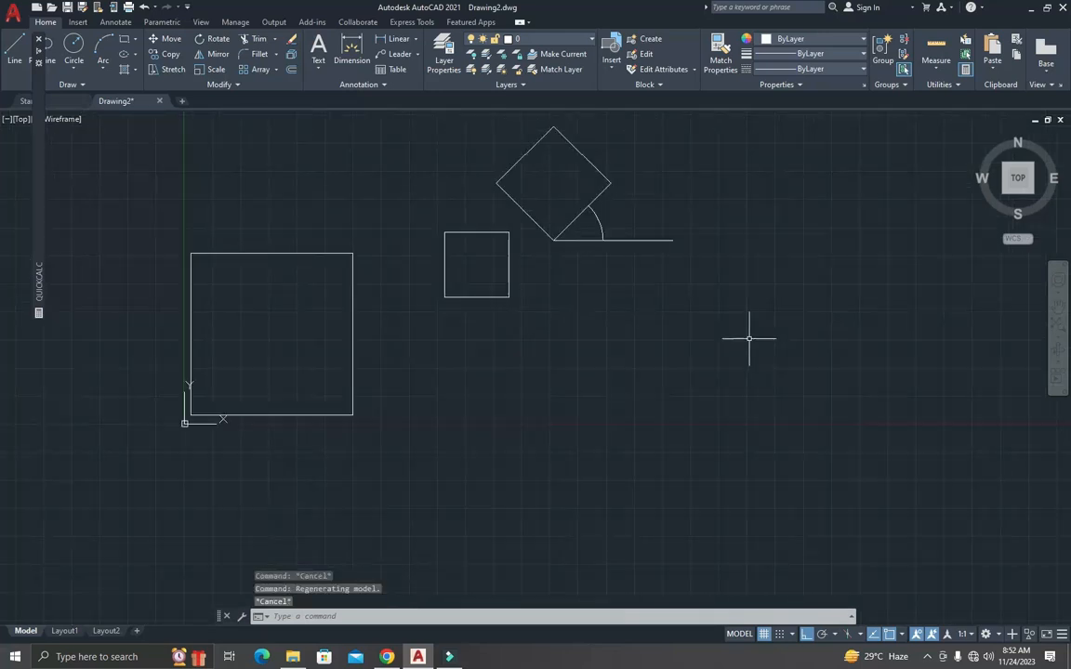
Step: Draw a freehand rectangle to the right of the dimensioned square, with its rotation angle reset to 0
{"action": "type", "text": "rec"}
{"action": "key", "text": "Return"}
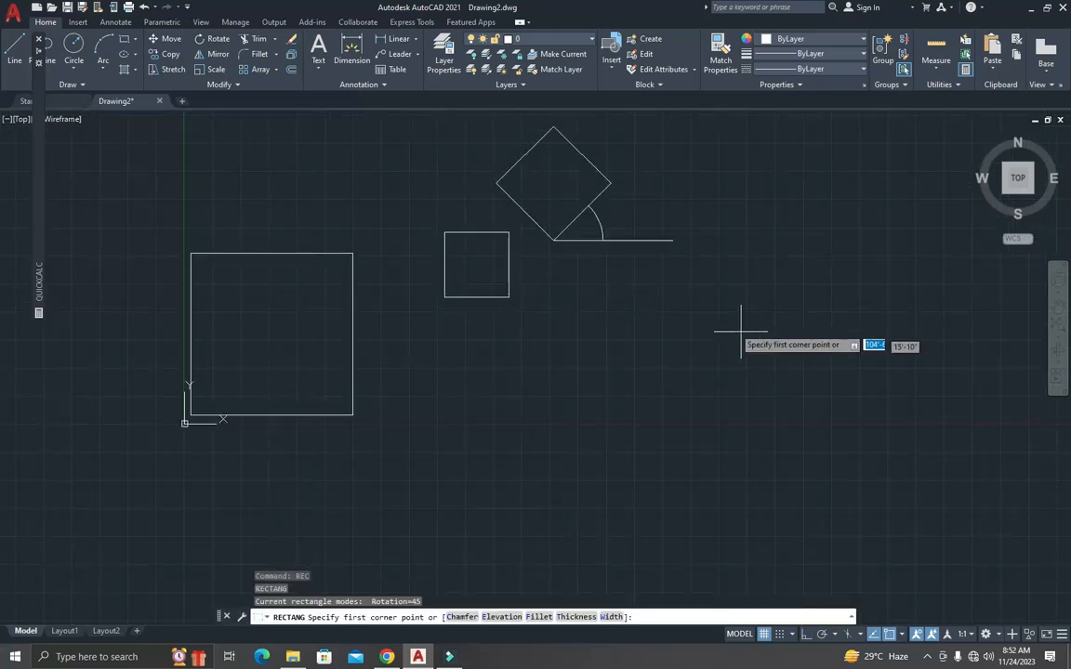
{"action": "left_click", "coordinate": [720, 281]}
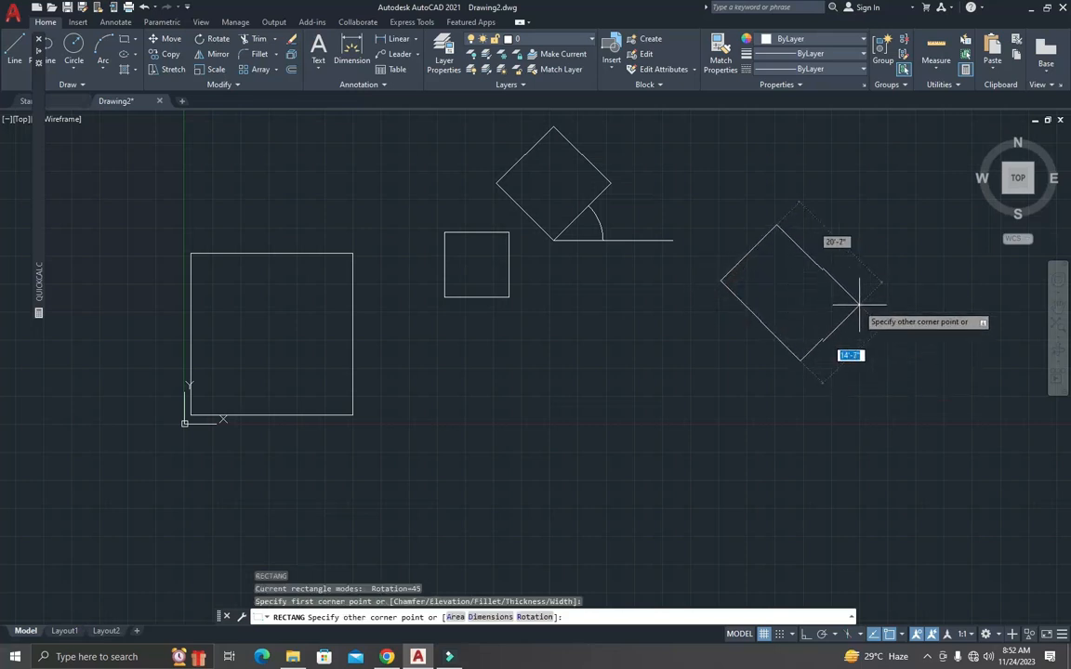
{"action": "scroll", "coordinate": [861, 326], "scroll_direction": "down", "scroll_amount": 4}
{"action": "scroll", "coordinate": [874, 288], "scroll_direction": "up", "scroll_amount": 4}
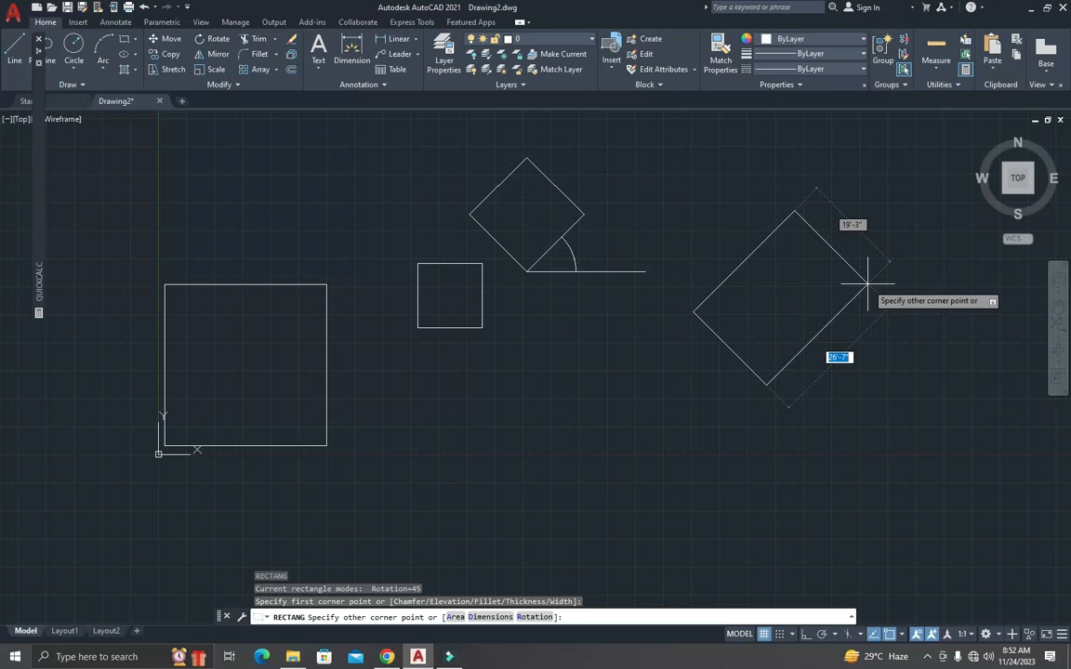
{"action": "type", "text": "r"}
{"action": "key", "text": "Return"}
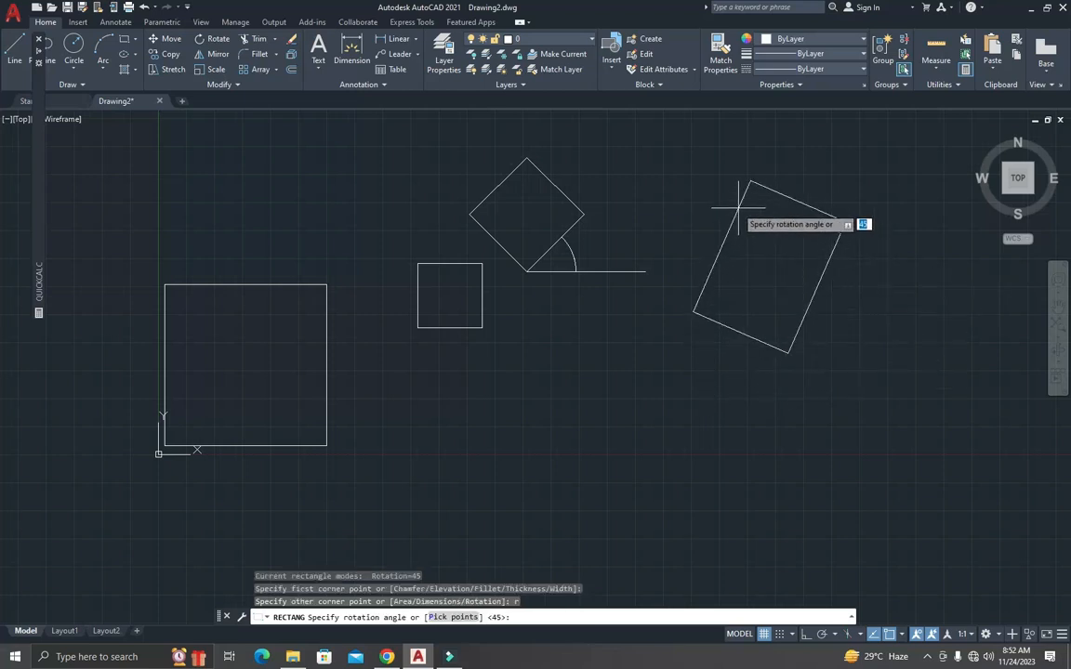
{"action": "type", "text": "0"}
{"action": "key", "text": "Return"}
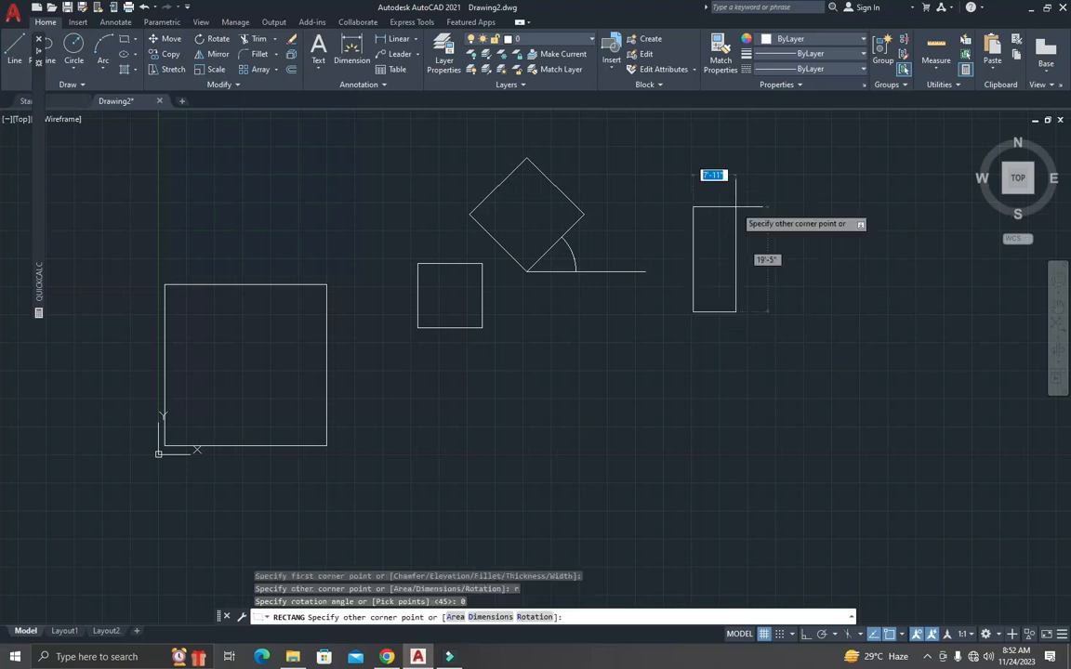
{"action": "left_click", "coordinate": [829, 168]}
{"action": "scroll", "coordinate": [837, 279], "scroll_direction": "down", "scroll_amount": 5}
{"action": "scroll", "coordinate": [870, 291], "scroll_direction": "up", "scroll_amount": 4}
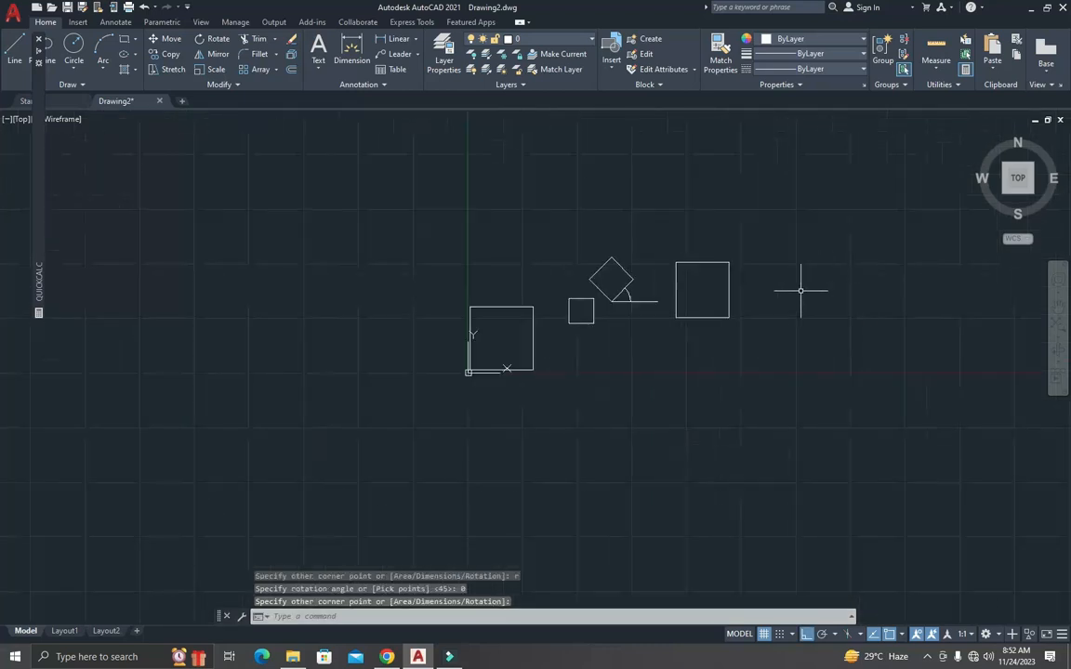
{"action": "scroll", "coordinate": [574, 181], "scroll_direction": "up", "scroll_amount": 6}
{"action": "scroll", "coordinate": [583, 209], "scroll_direction": "down", "scroll_amount": 6}
{"action": "scroll", "coordinate": [583, 209], "scroll_direction": "up", "scroll_amount": 4}
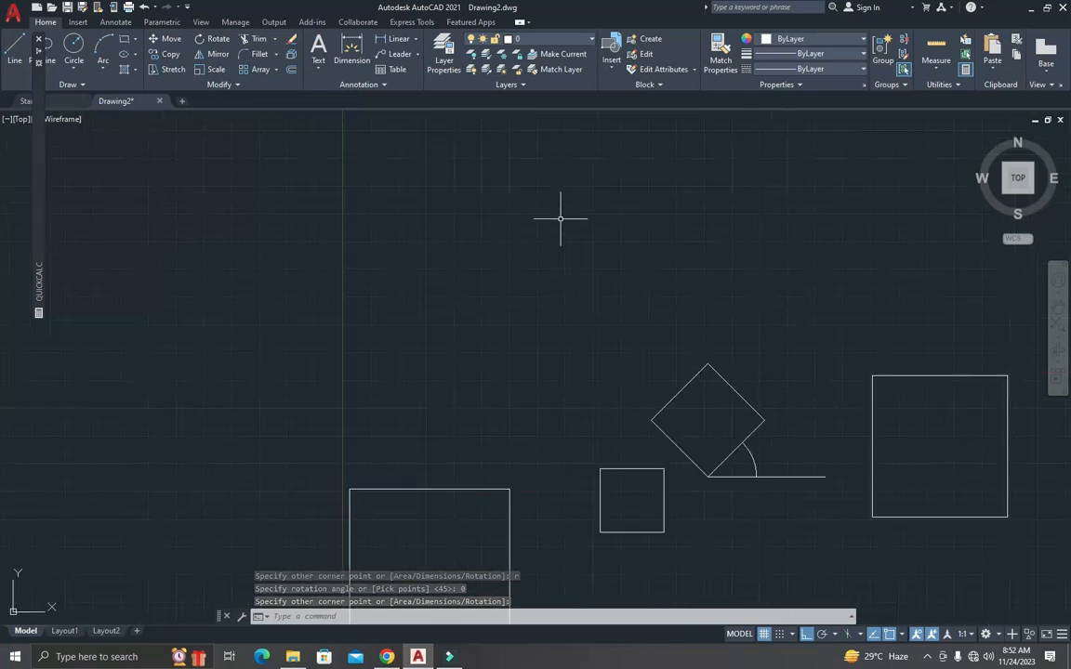
{"action": "key", "text": "Escape"}
{"action": "key", "text": "Escape"}
{"action": "type", "text": "rec"}
{"action": "key", "text": "Return"}
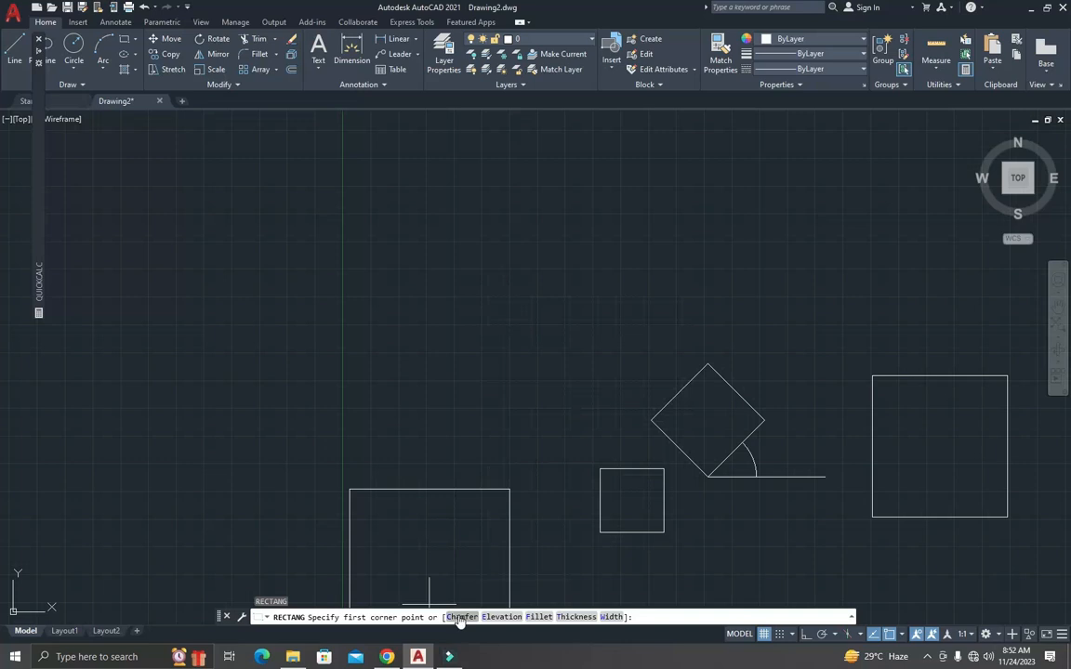
{"action": "left_click", "coordinate": [401, 174]}
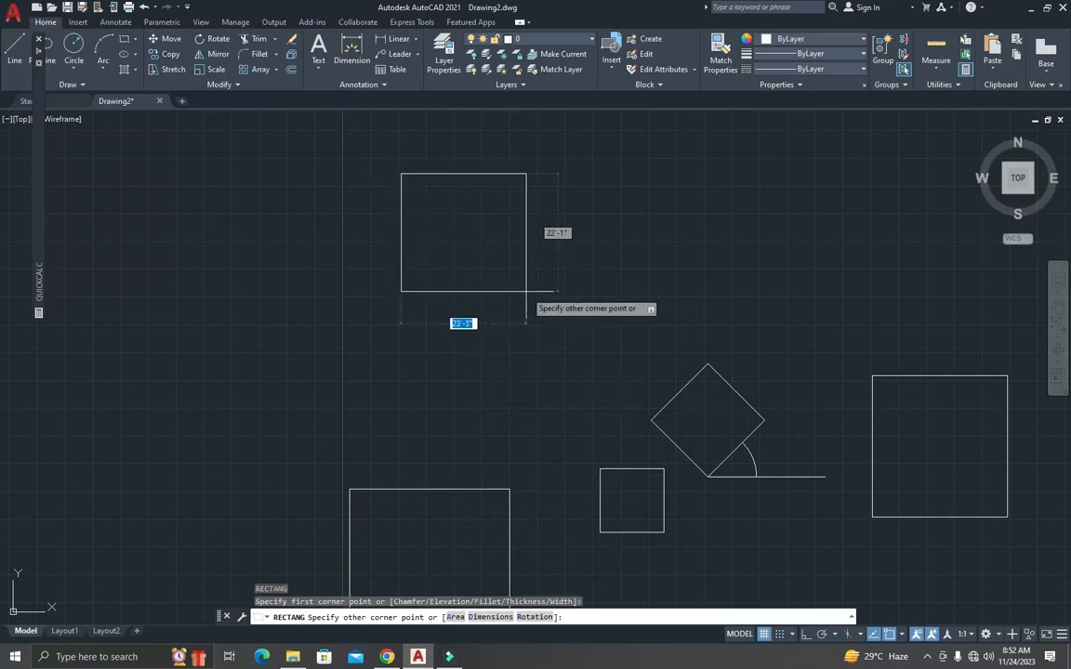
{"action": "key", "text": "Escape"}
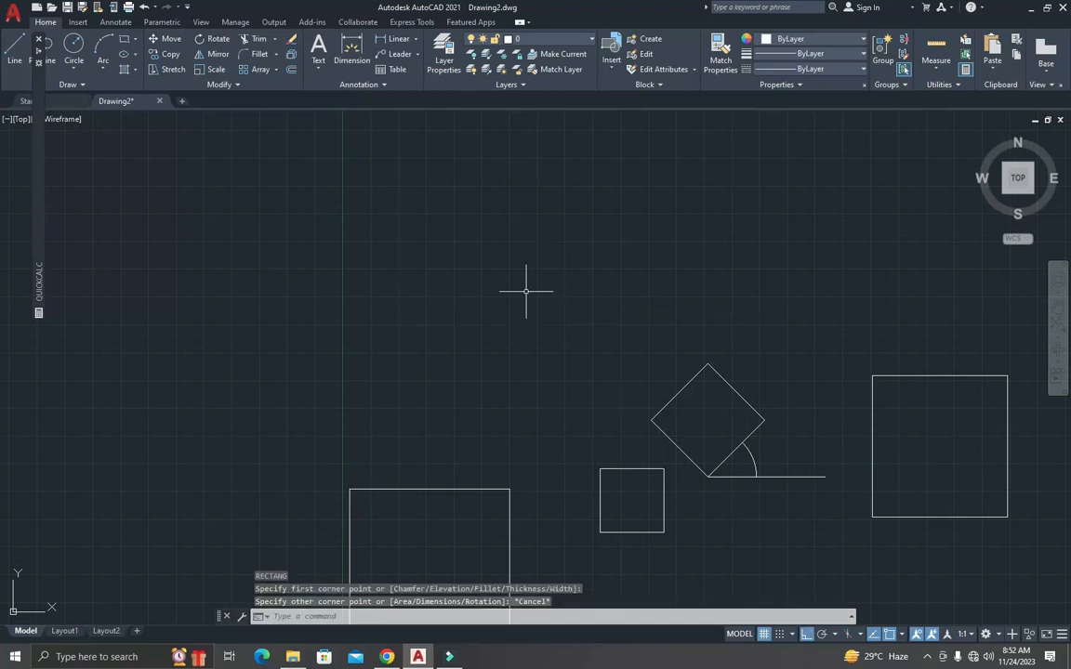
Step: Set both chamfer distances of the RECTANG command to 1'
{"action": "key", "text": "Return"}
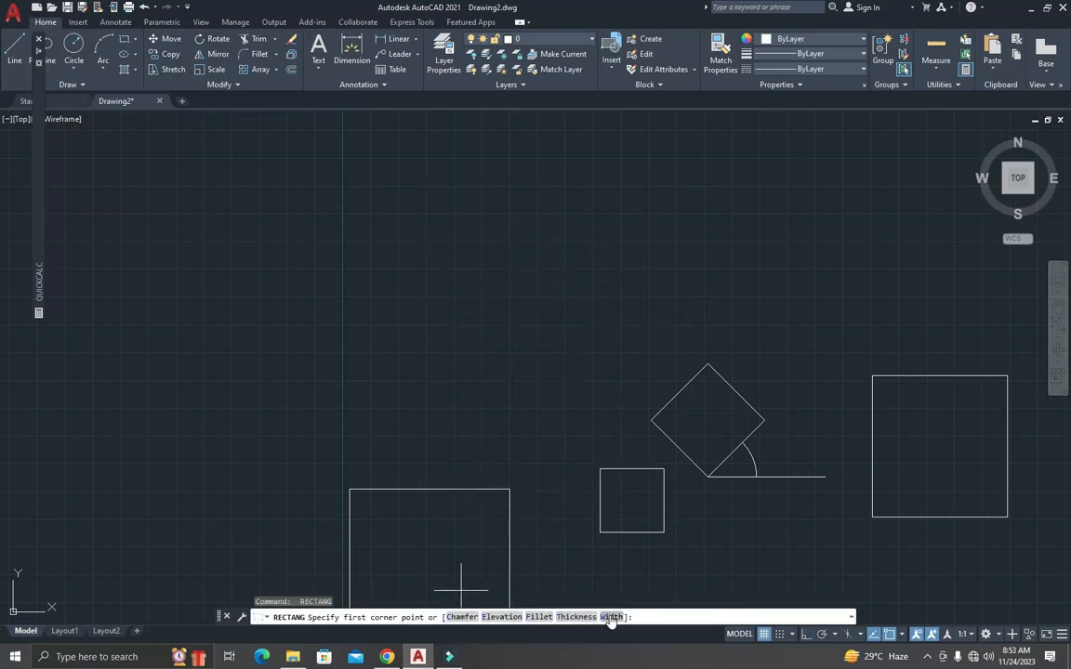
{"action": "scroll", "coordinate": [641, 578], "scroll_direction": "down", "scroll_amount": 6}
{"action": "scroll", "coordinate": [712, 574], "scroll_direction": "up", "scroll_amount": 4}
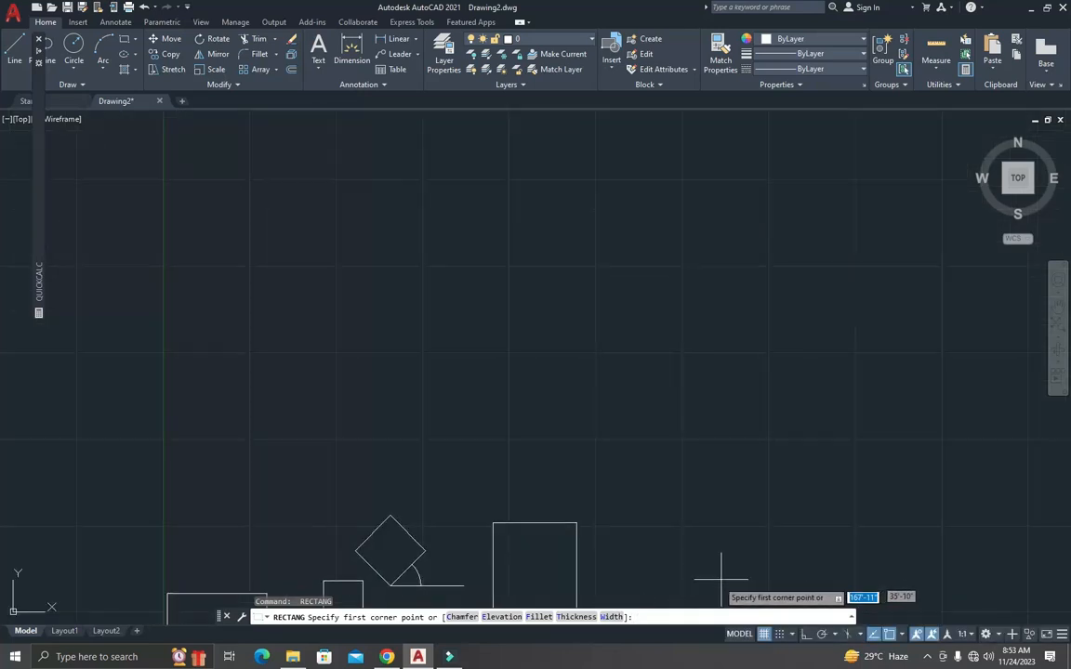
{"action": "scroll", "coordinate": [700, 555], "scroll_direction": "down", "scroll_amount": 4}
{"action": "scroll", "coordinate": [701, 555], "scroll_direction": "up", "scroll_amount": 6}
{"action": "scroll", "coordinate": [670, 558], "scroll_direction": "down", "scroll_amount": 3}
{"action": "scroll", "coordinate": [690, 555], "scroll_direction": "up", "scroll_amount": 3}
{"action": "scroll", "coordinate": [690, 555], "scroll_direction": "up", "scroll_amount": 2}
{"action": "scroll", "coordinate": [604, 474], "scroll_direction": "down", "scroll_amount": 2}
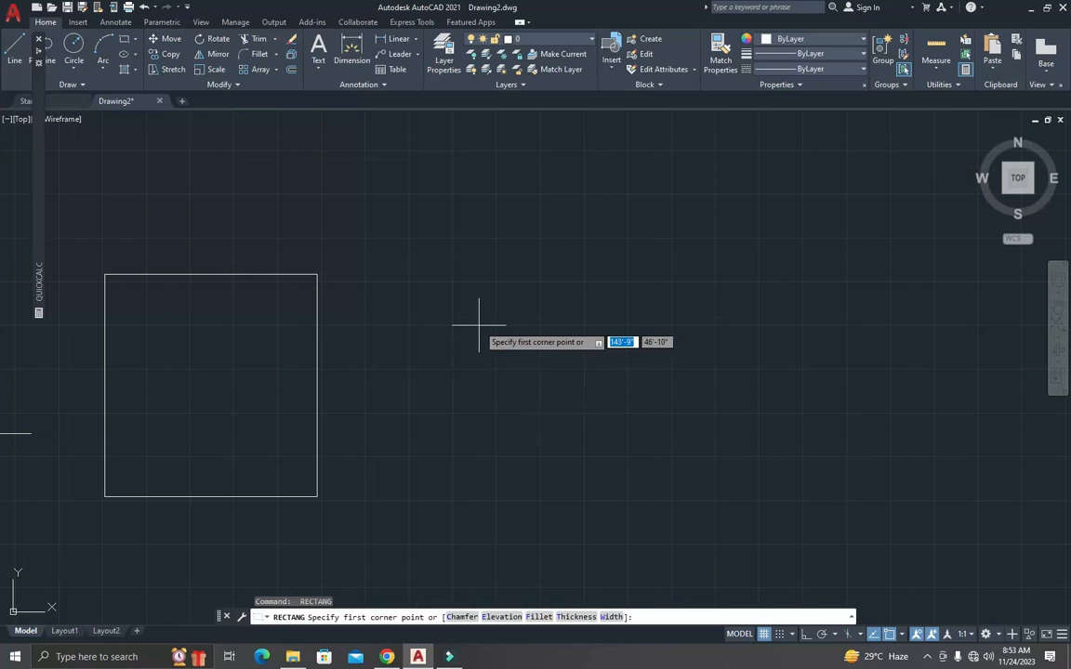
{"action": "type", "text": "c"}
{"action": "key", "text": "Return"}
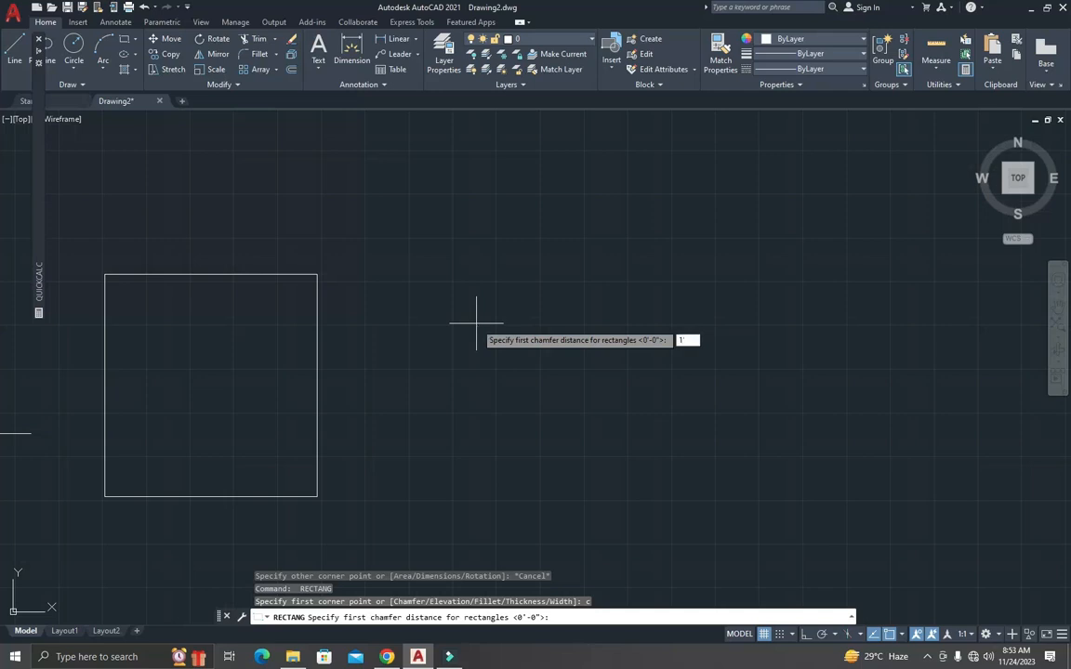
{"action": "key", "text": "Return"}
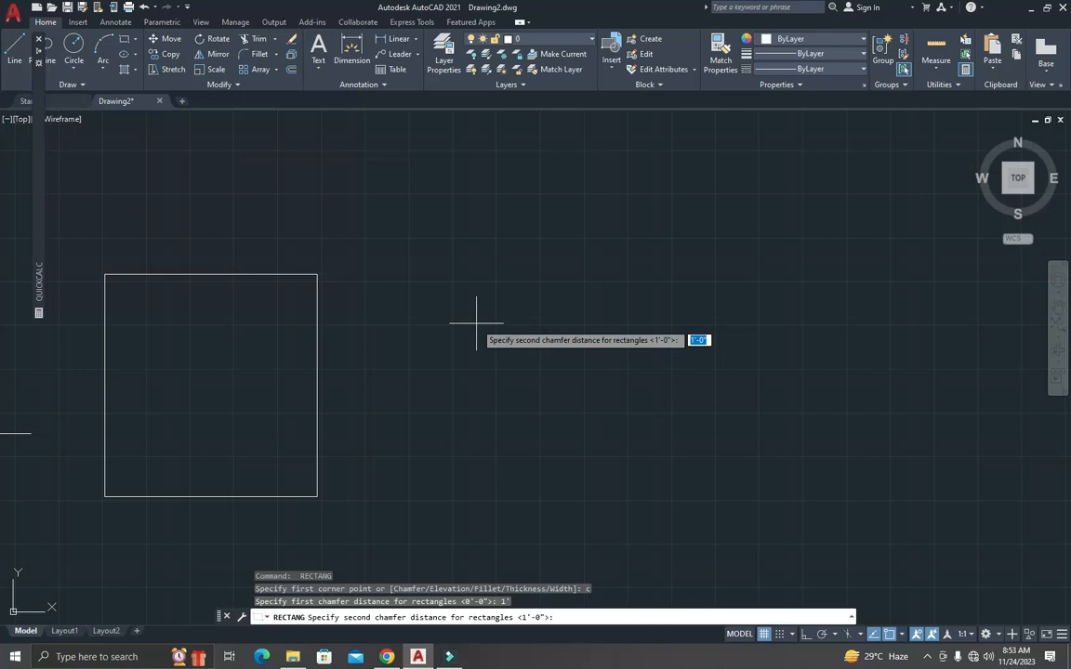
{"action": "key", "text": "Return"}
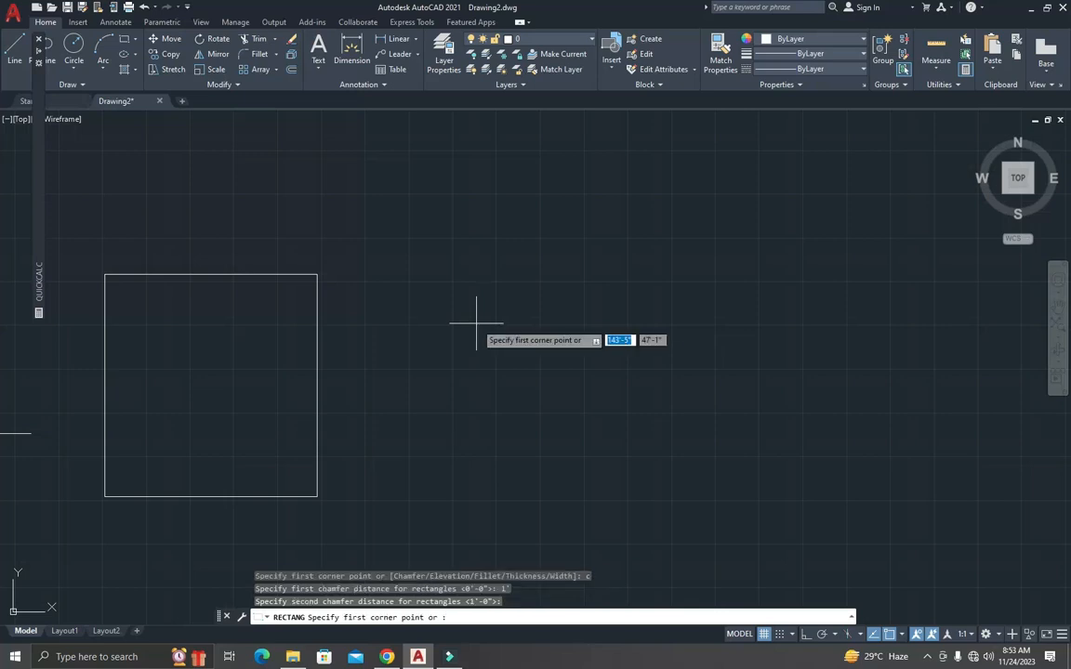
Step: Draw a 20' by 20' chamfered rectangle in the empty area right of the last unrotated rectangle
{"action": "left_click", "coordinate": [471, 190]}
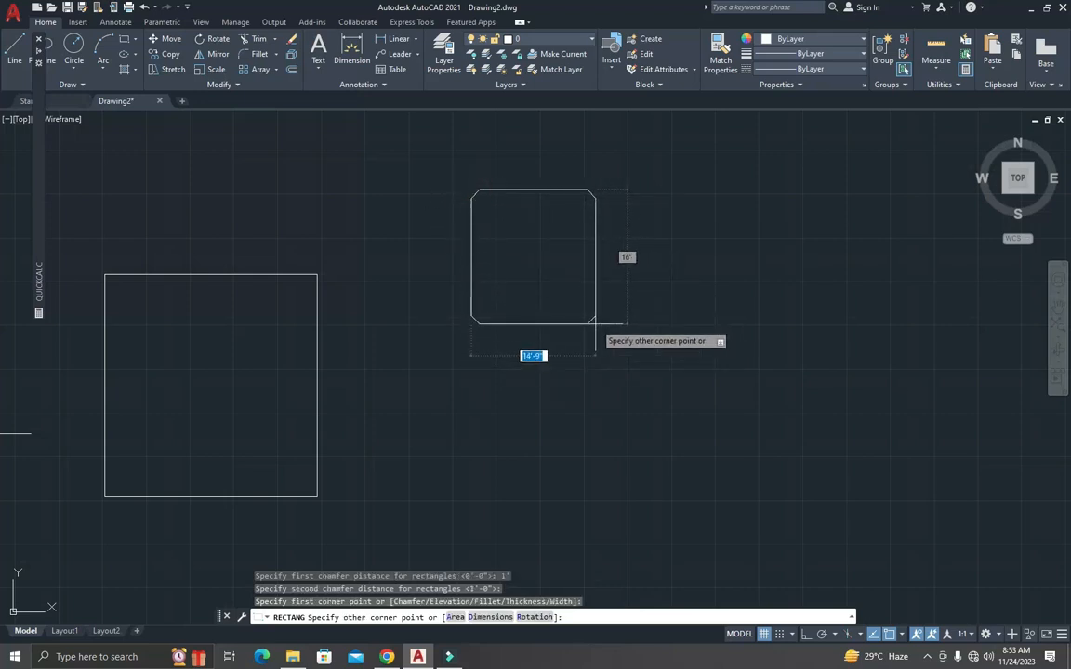
{"action": "type", "text": "20"}
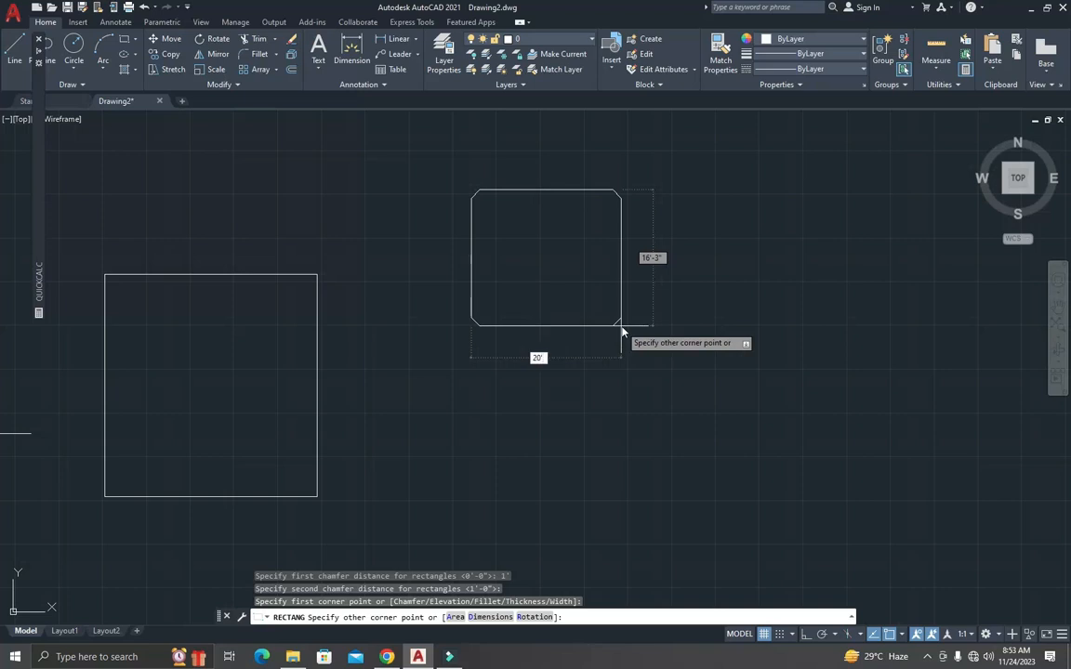
{"action": "key", "text": "Tab"}
{"action": "type", "text": "20"}
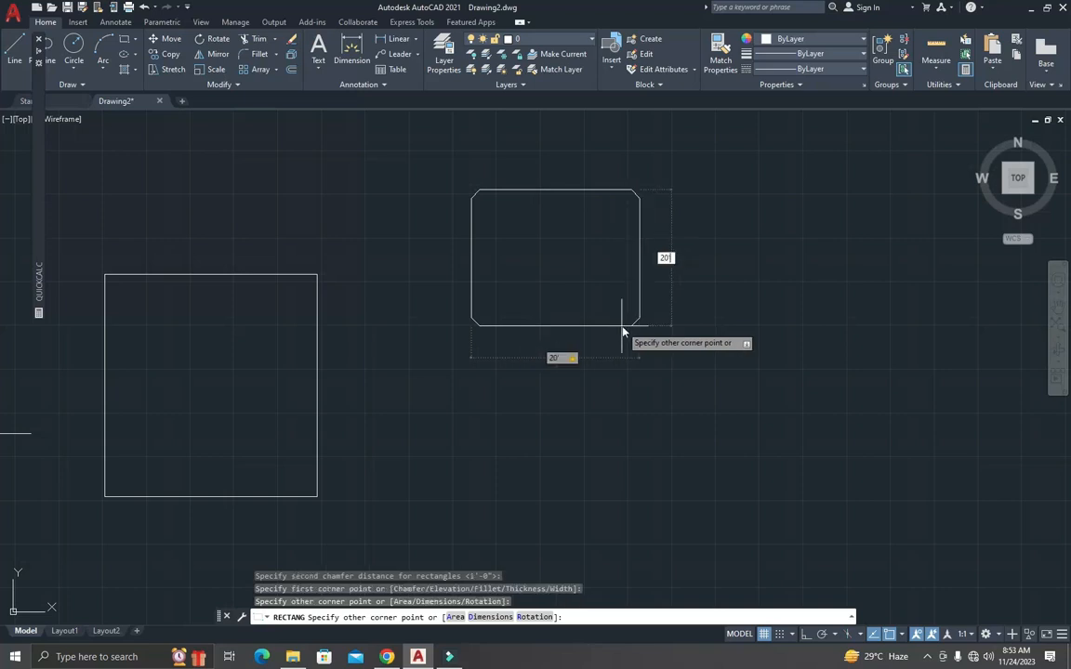
{"action": "key", "text": "Return"}
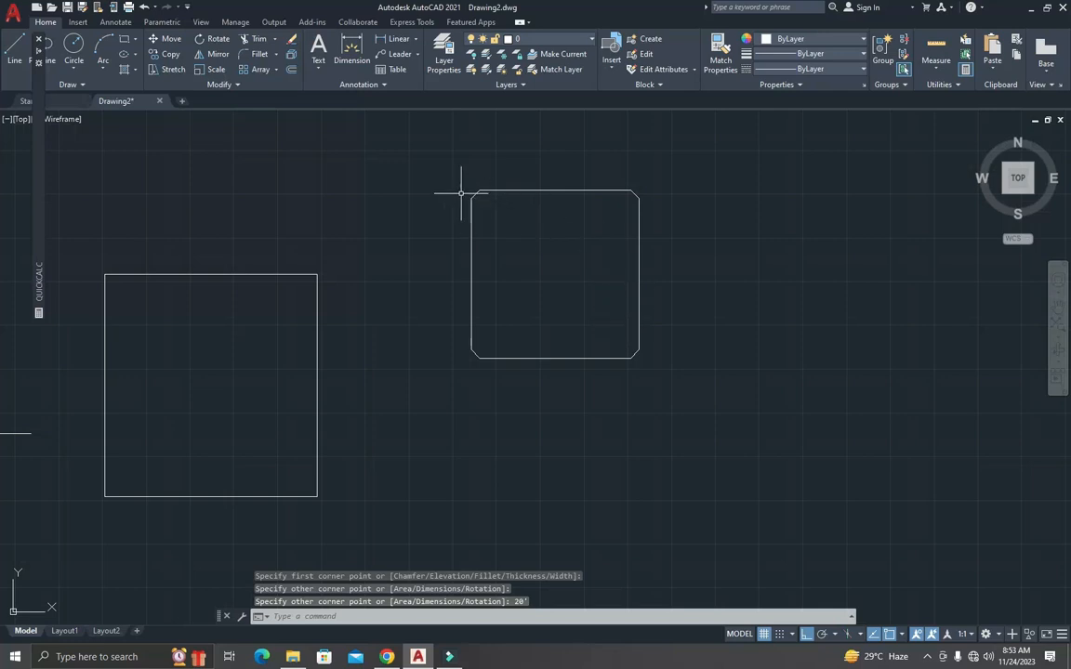
Step: Draw two construction lines extending the chamfered rectangle's top and left edges past its upper-left corner so that they cross
{"action": "scroll", "coordinate": [473, 193], "scroll_direction": "up", "scroll_amount": 4}
{"action": "scroll", "coordinate": [494, 200], "scroll_direction": "up", "scroll_amount": 3}
{"action": "scroll", "coordinate": [422, 283], "scroll_direction": "down", "scroll_amount": 3}
{"action": "key", "text": "Escape"}
{"action": "scroll", "coordinate": [432, 274], "scroll_direction": "up", "scroll_amount": 5}
{"action": "key", "text": "Escape"}
{"action": "key", "text": "Escape"}
{"action": "type", "text": "l"}
{"action": "key", "text": "Return"}
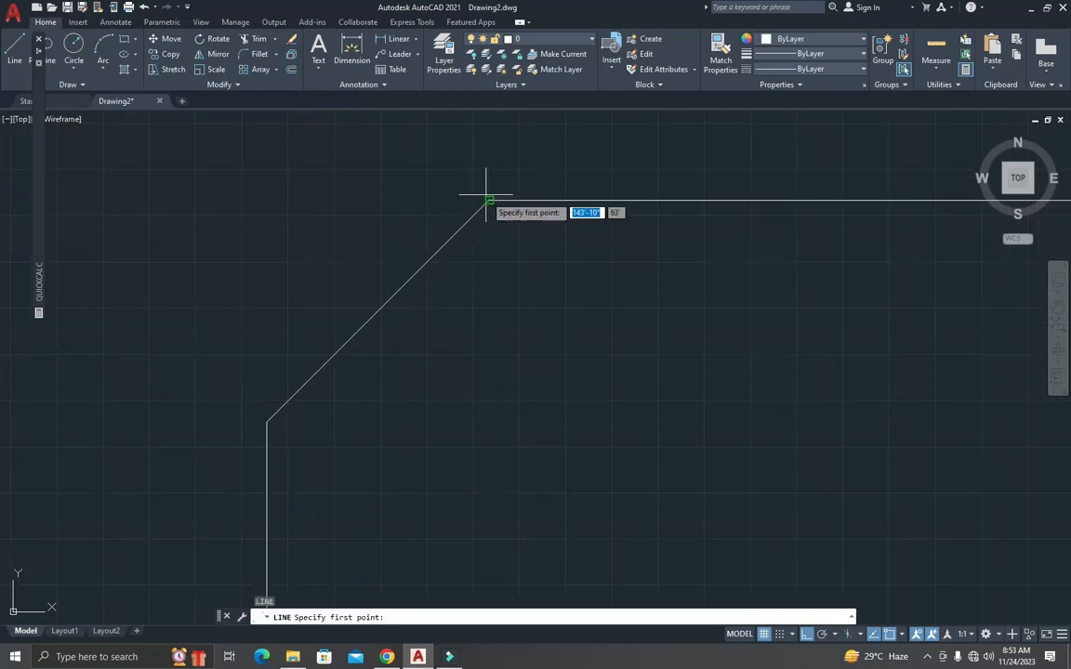
{"action": "left_click", "coordinate": [487, 201]}
{"action": "left_click", "coordinate": [102, 193]}
{"action": "key", "text": "Return"}
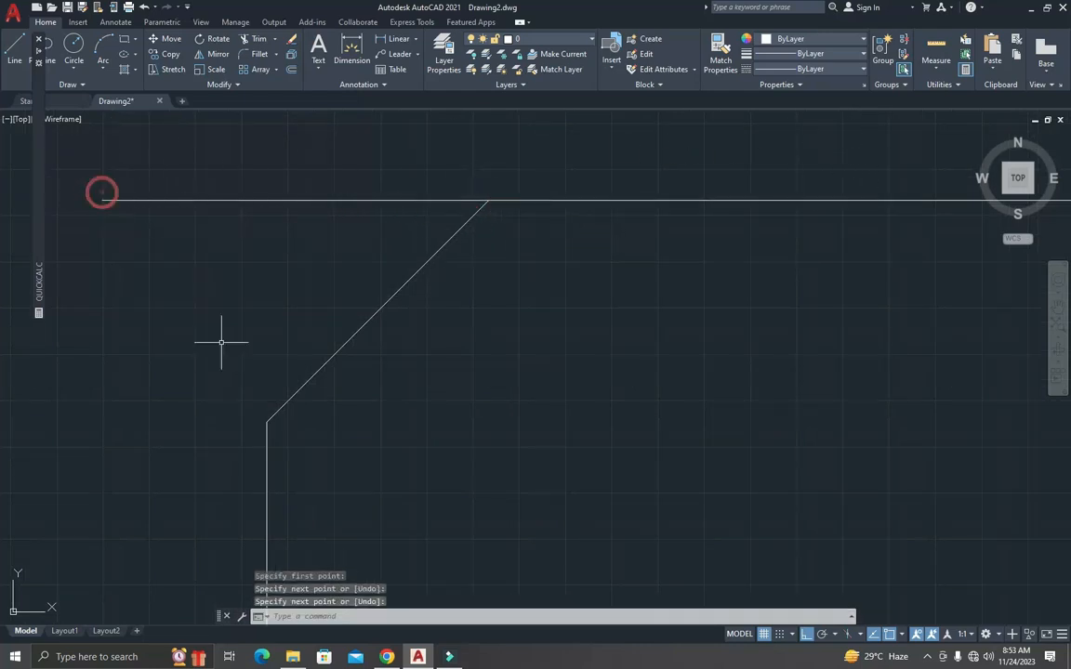
{"action": "key", "text": "Return"}
{"action": "left_click", "coordinate": [267, 422]}
{"action": "left_click", "coordinate": [268, 131]}
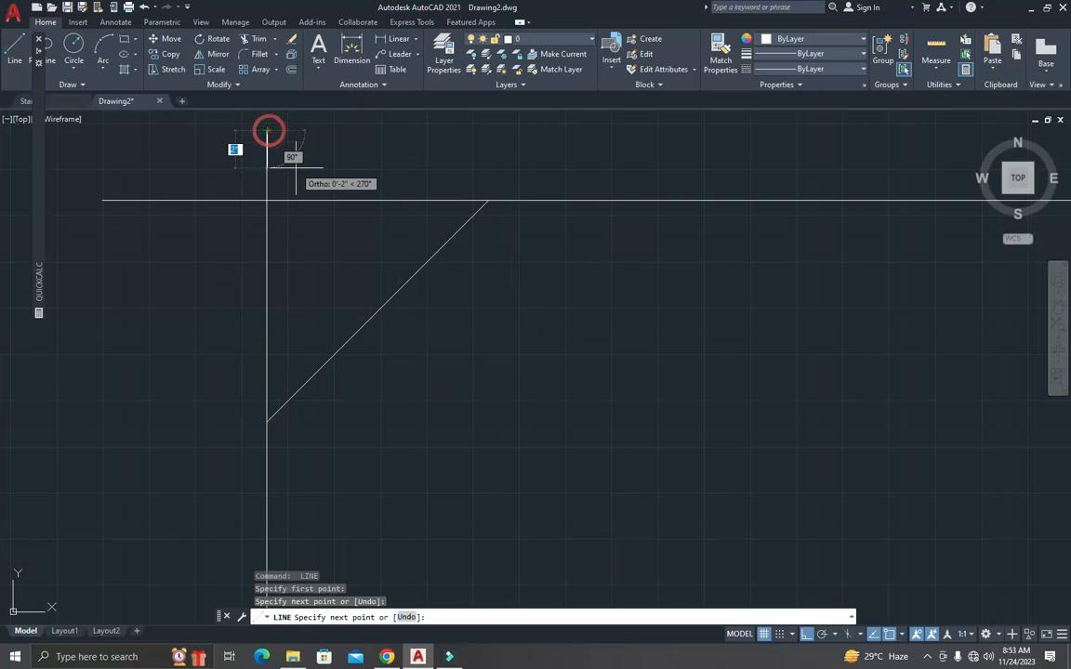
{"action": "key", "text": "Escape"}
{"action": "key", "text": "Escape"}
{"action": "key", "text": "Escape"}
Step: Measure the distance from the construction lines' intersection to the chamfer's lower endpoint on the left edge
{"action": "type", "text": "di"}
{"action": "key", "text": "Return"}
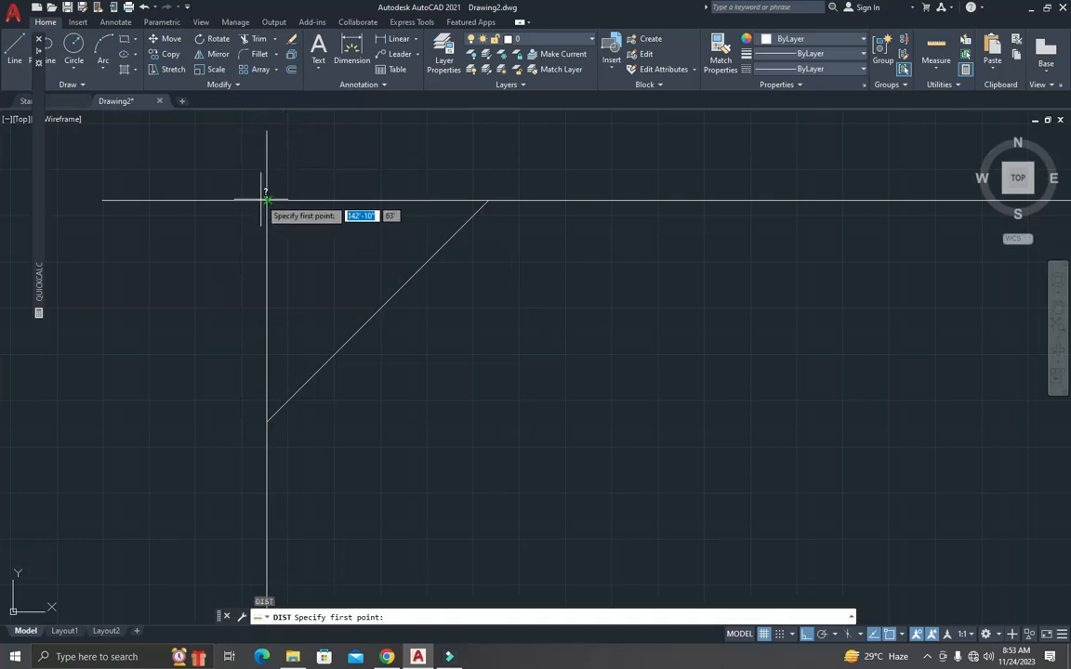
{"action": "left_click", "coordinate": [267, 200]}
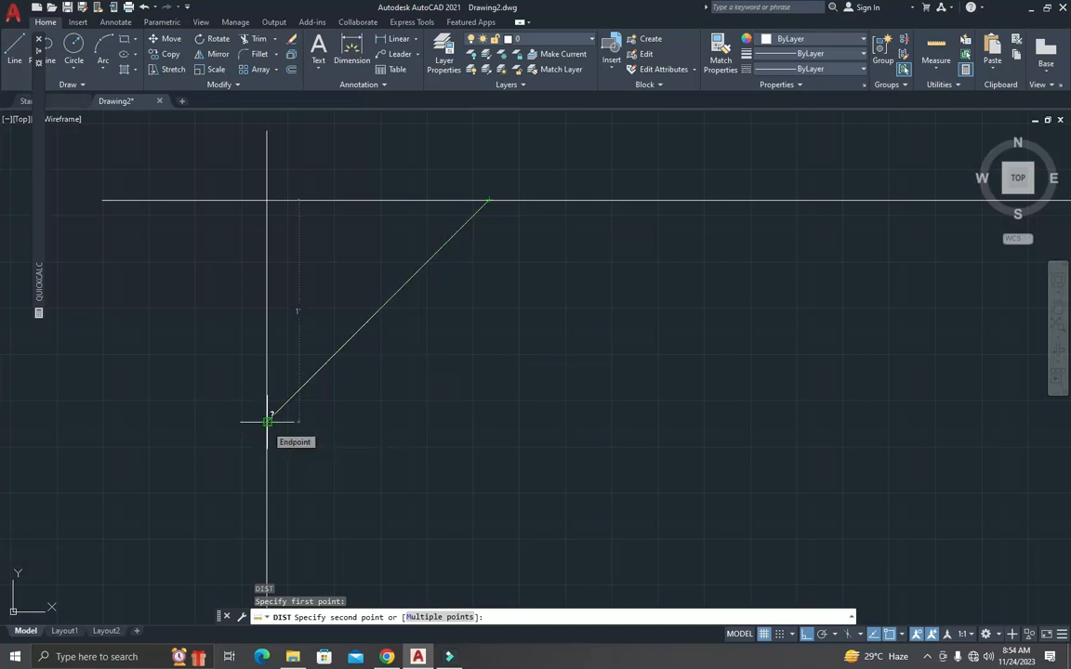
{"action": "key", "text": "Escape"}
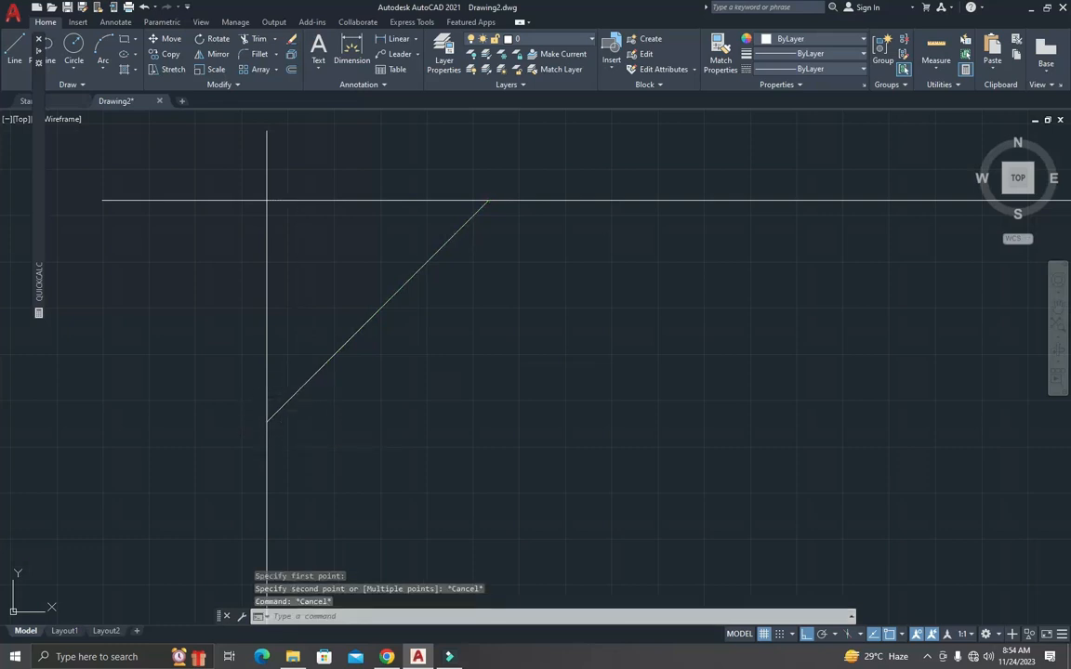
Step: Erase both construction lines at the chamfered rectangle's upper-left corner
{"action": "type", "text": "e"}
{"action": "key", "text": "Return"}
{"action": "left_click", "coordinate": [330, 281]}
{"action": "left_click", "coordinate": [226, 156]}
{"action": "scroll", "coordinate": [517, 402], "scroll_direction": "down", "scroll_amount": 5}
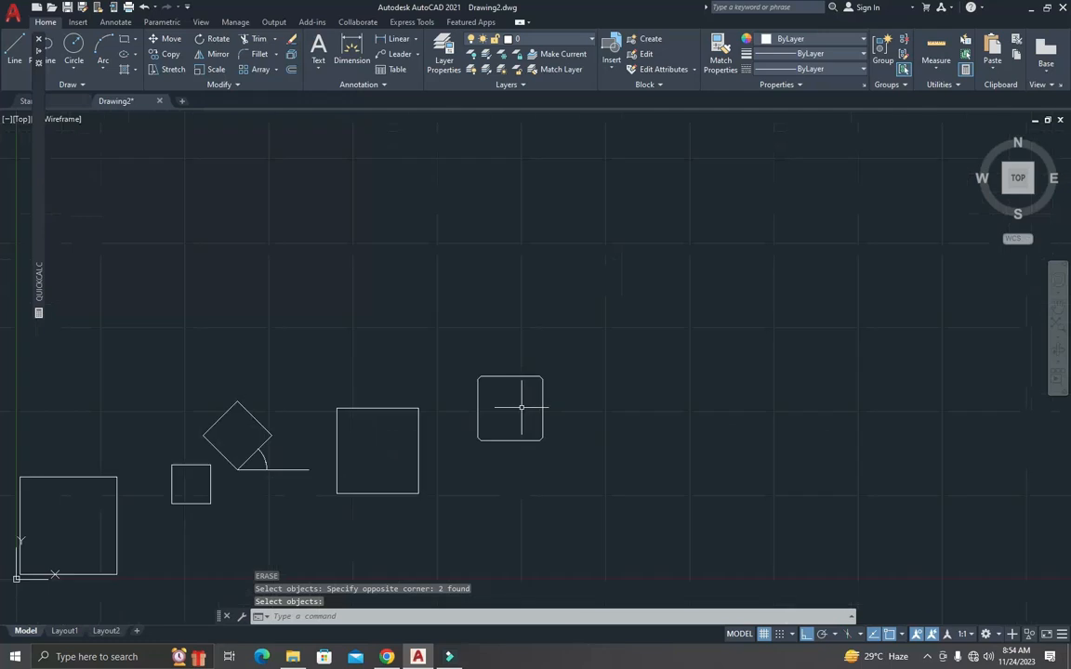
{"action": "scroll", "coordinate": [548, 429], "scroll_direction": "up", "scroll_amount": 8}
{"action": "scroll", "coordinate": [526, 411], "scroll_direction": "down", "scroll_amount": 4}
{"action": "key", "text": "Escape"}
{"action": "scroll", "coordinate": [523, 405], "scroll_direction": "up", "scroll_amount": 2}
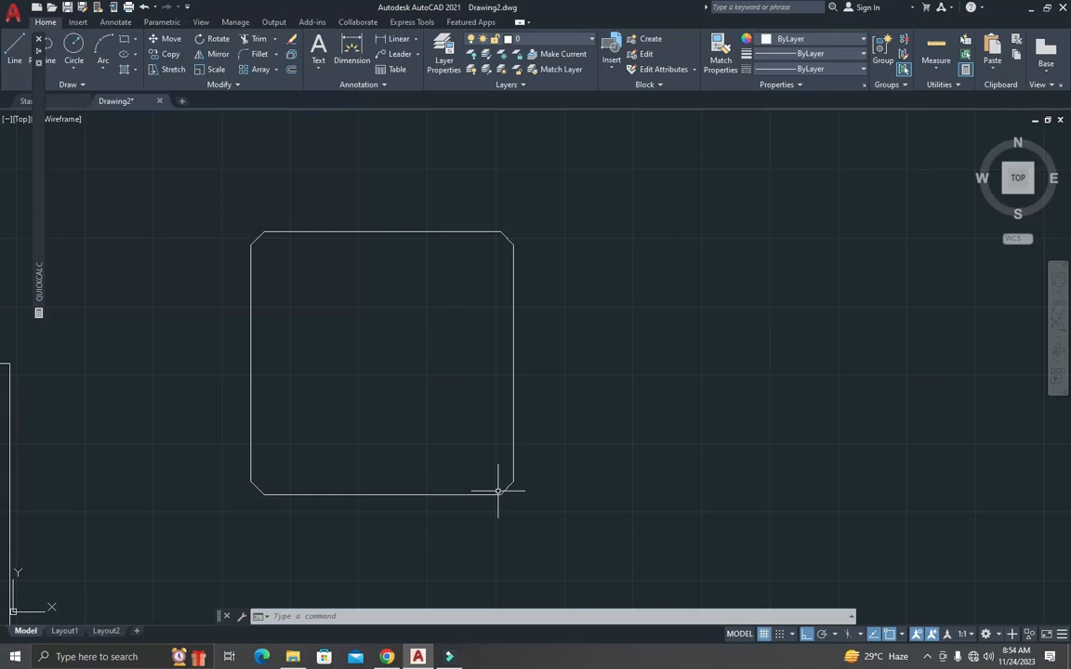
{"action": "key", "text": "Escape"}
{"action": "key", "text": "Escape"}
{"action": "key", "text": "Escape"}
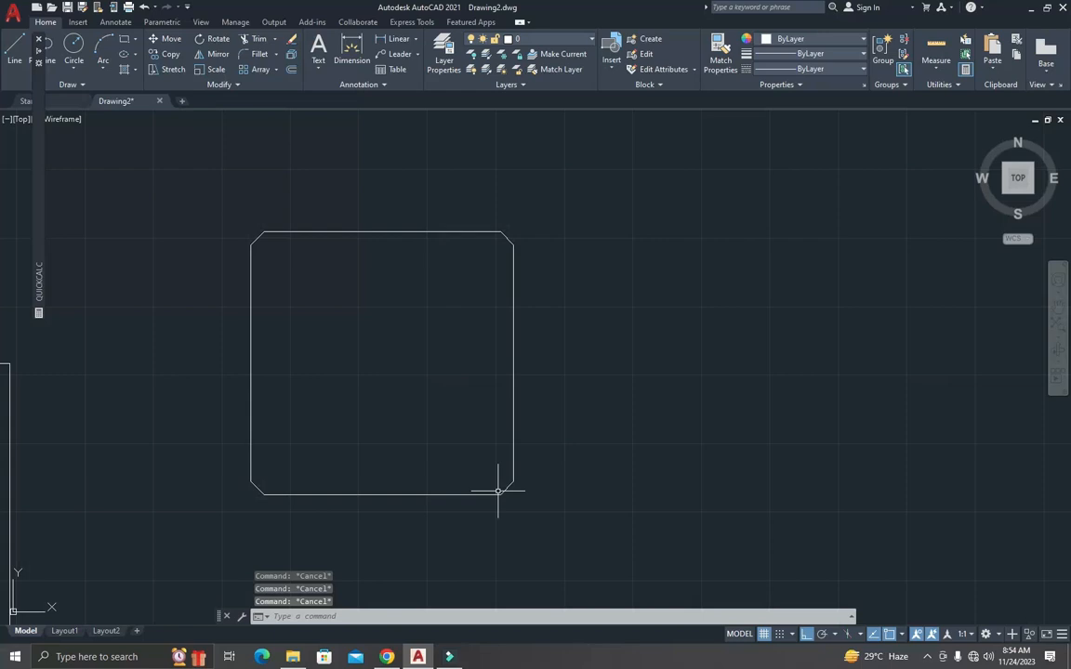
{"action": "type", "text": "rec"}
{"action": "key", "text": "Return"}
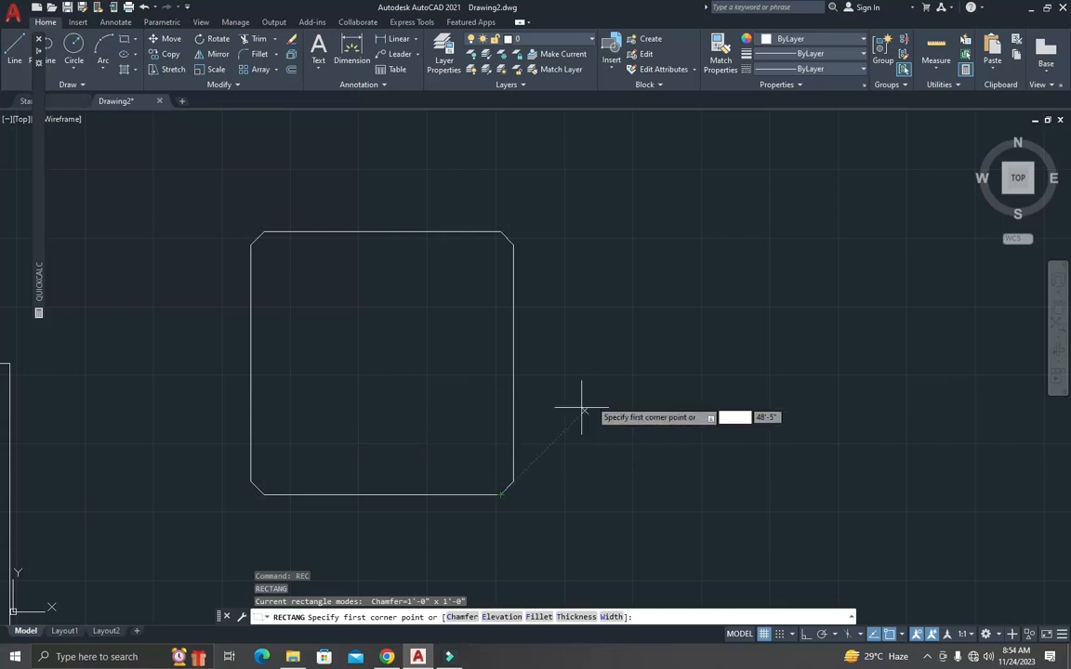
{"action": "left_click", "coordinate": [655, 240]}
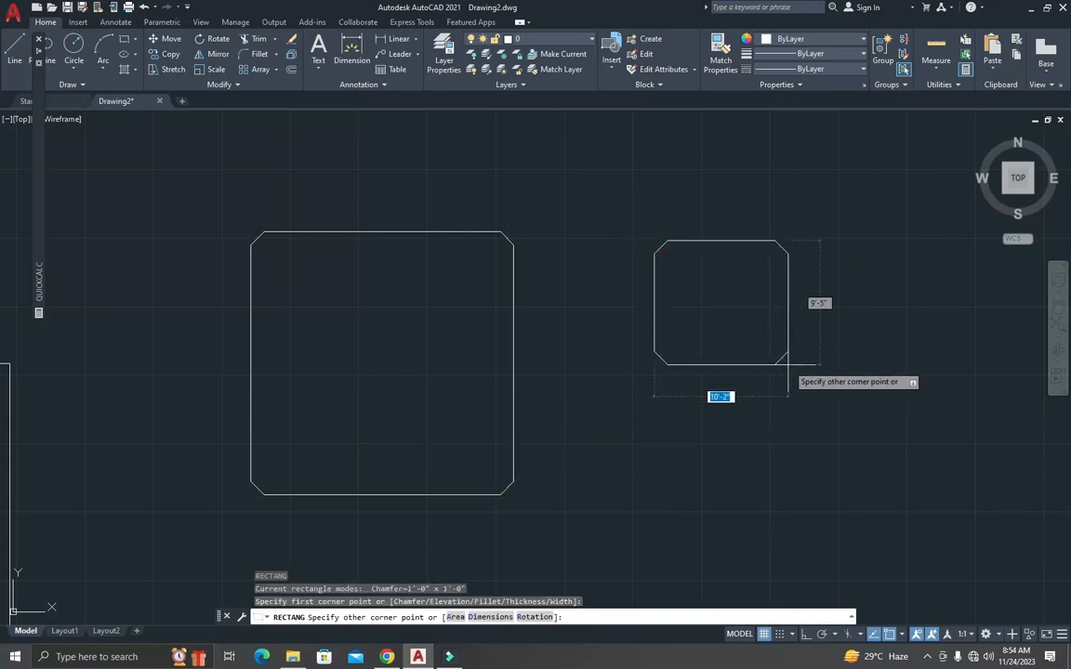
{"action": "key", "text": "Escape"}
Step: Reset both chamfer distances of the RECTANG command to 0 and preview a square-cornered rectangle without placing it
{"action": "key", "text": "Return"}
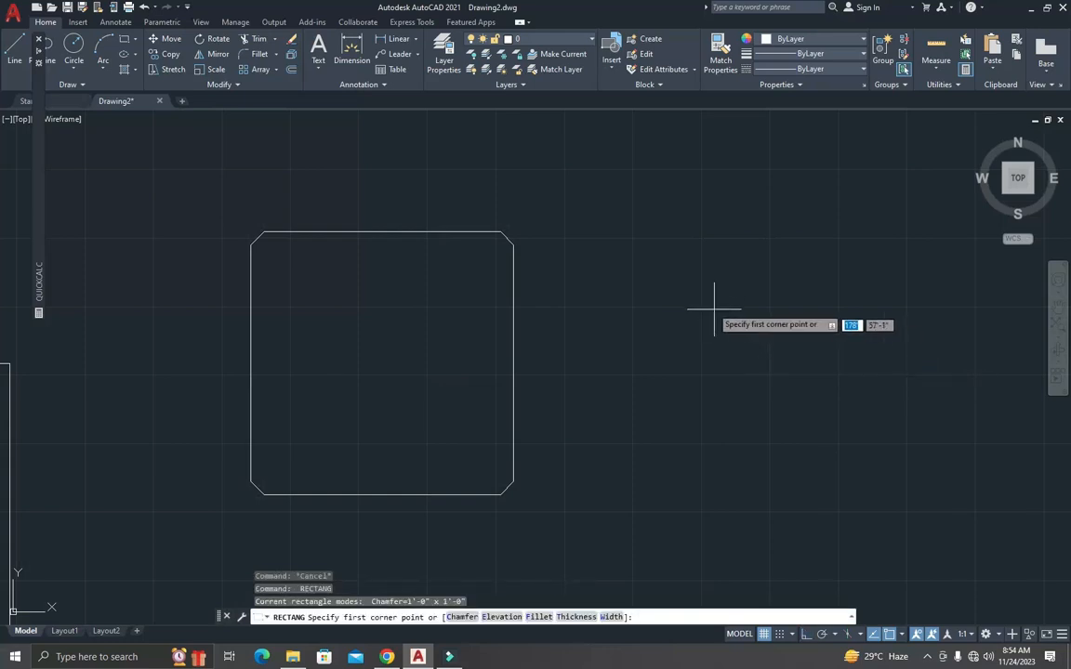
{"action": "type", "text": "c"}
{"action": "key", "text": "Return"}
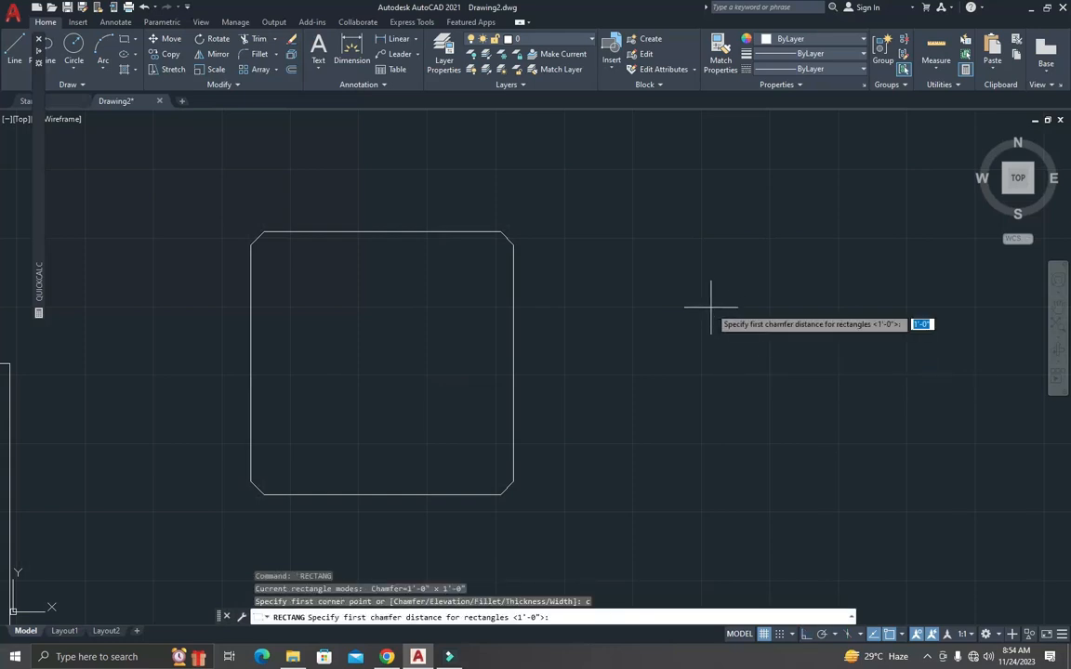
{"action": "type", "text": "0"}
{"action": "key", "text": "Return"}
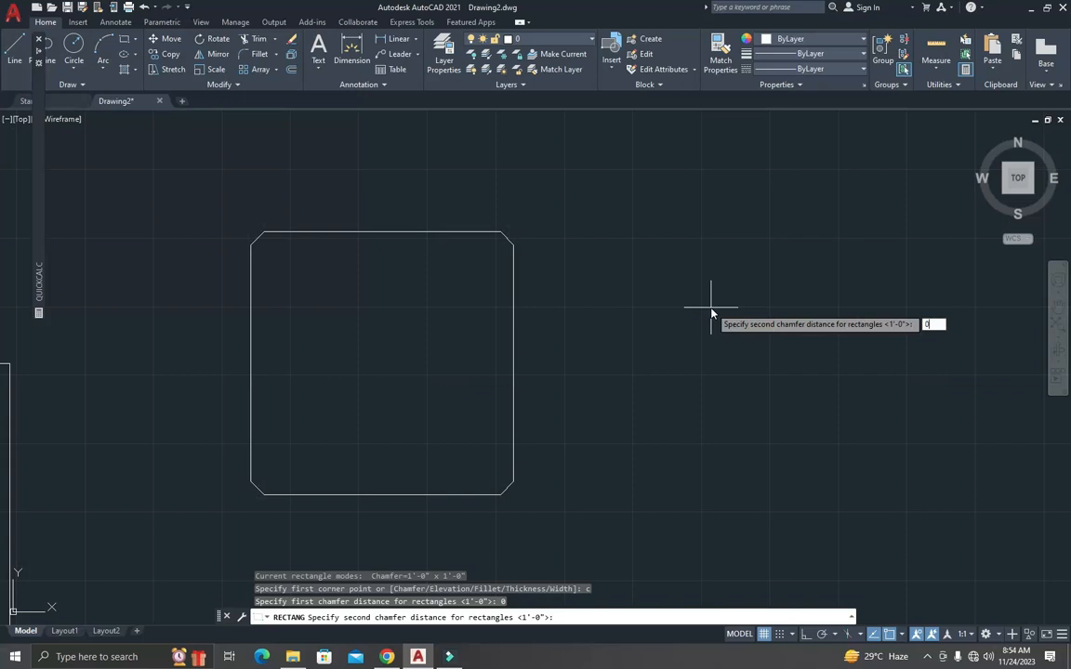
{"action": "key", "text": "Return"}
{"action": "left_click", "coordinate": [628, 240]}
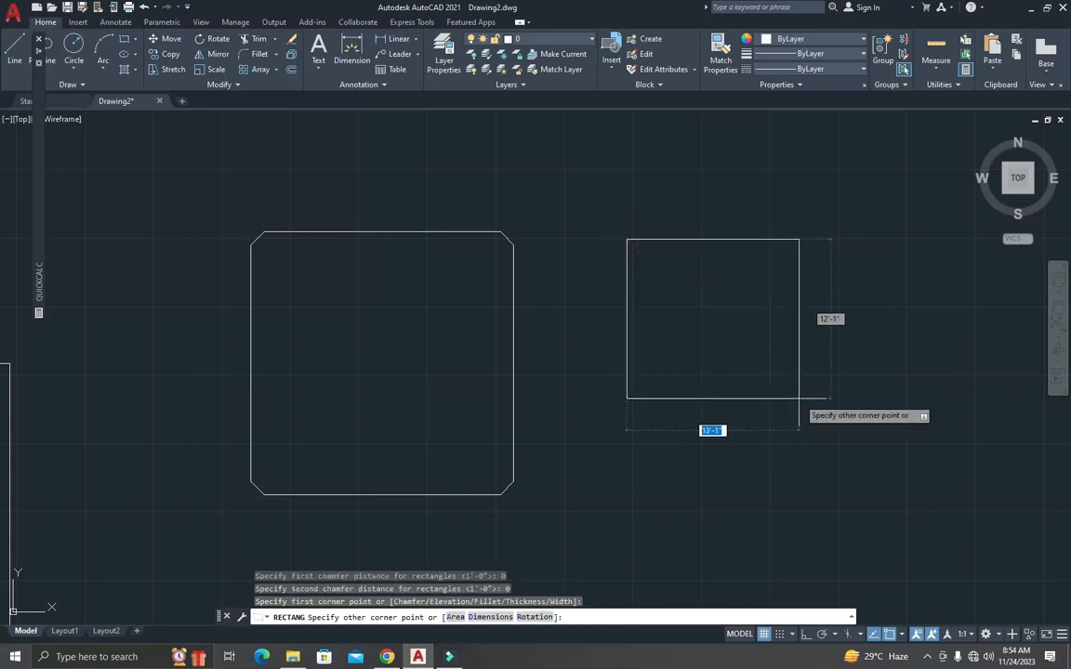
{"action": "key", "text": "Escape"}
{"action": "key", "text": "Escape"}
{"action": "key", "text": "Escape"}
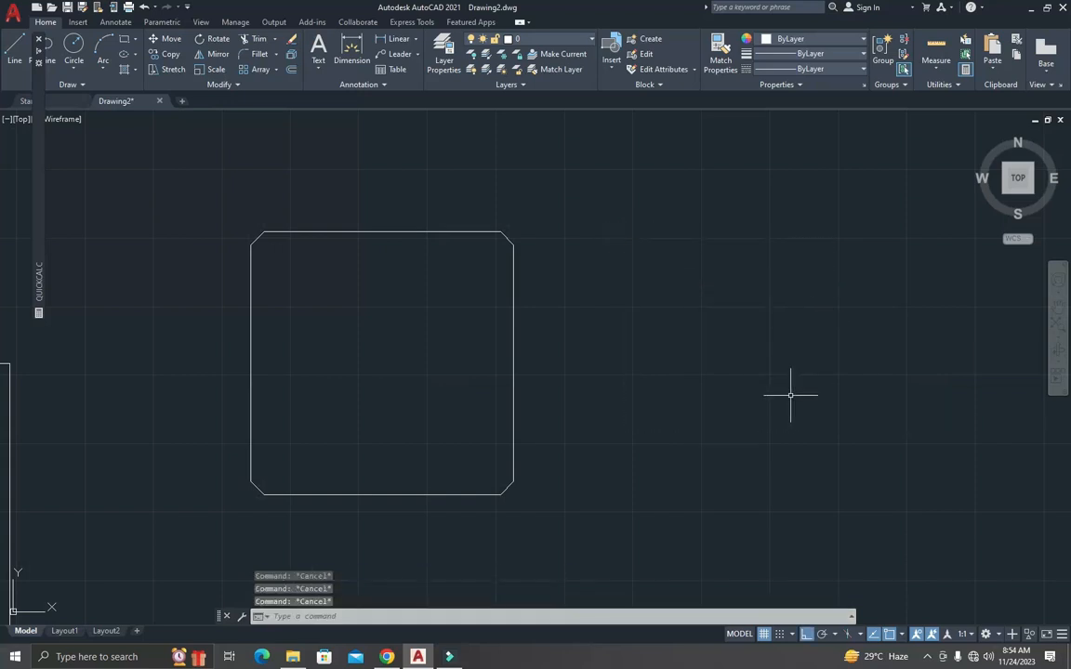
Step: Draw a freehand rectangle at an elevation of 2' to the right of the chamfered rectangle
{"action": "key", "text": "Return"}
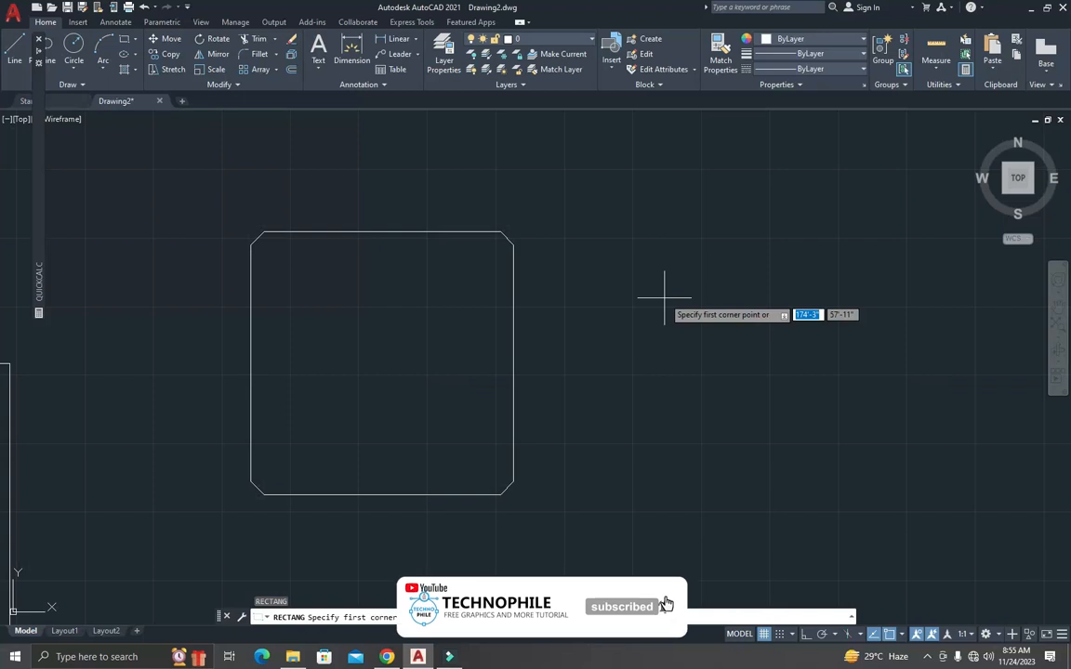
{"action": "type", "text": "e"}
{"action": "key", "text": "Return"}
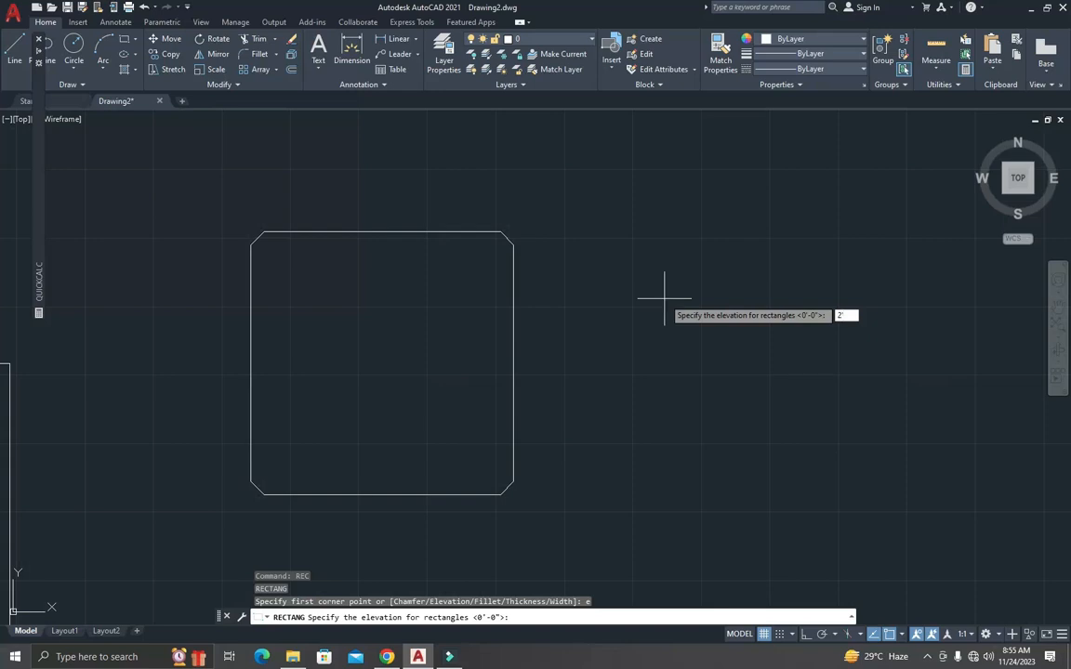
{"action": "type", "text": "2'"}
{"action": "key", "text": "Return"}
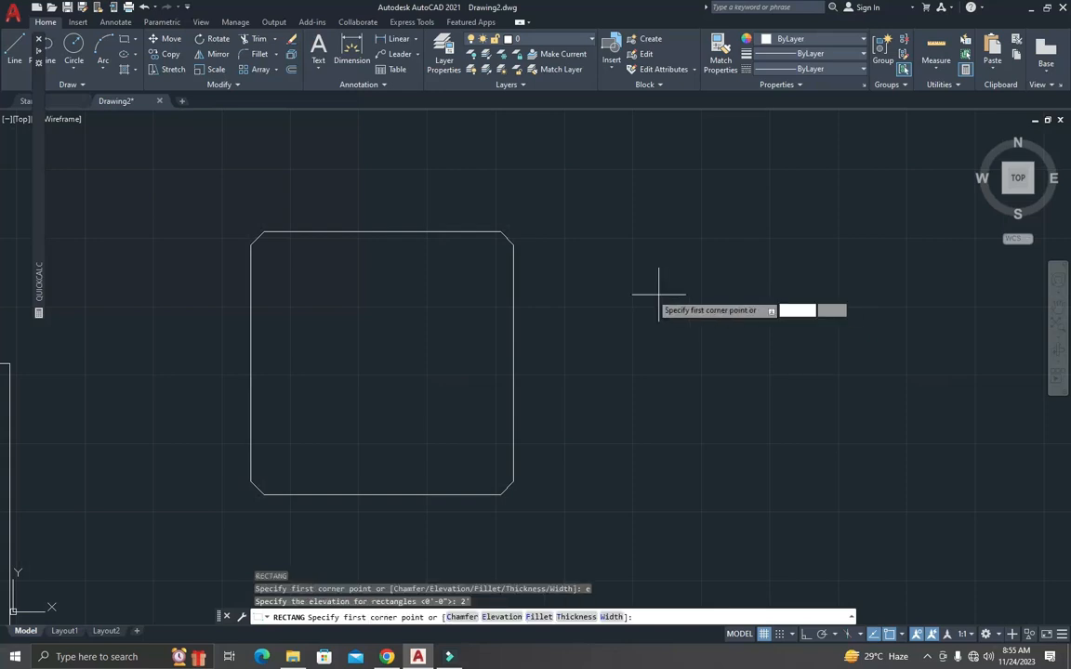
{"action": "left_click", "coordinate": [620, 245]}
{"action": "left_click", "coordinate": [837, 433]}
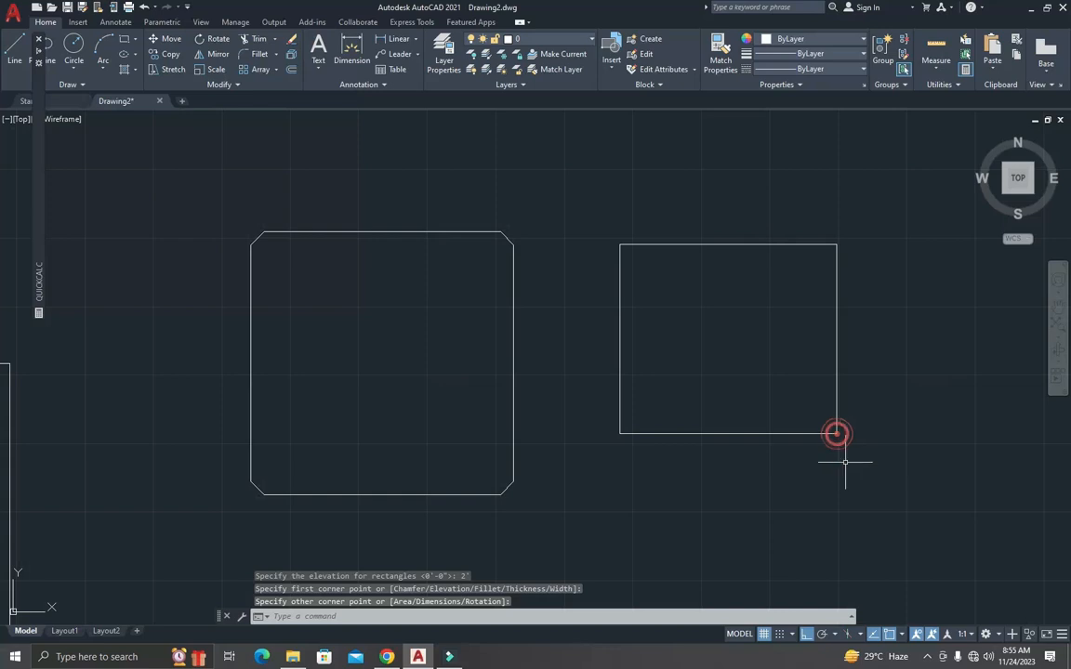
Step: Show the drawing from the front and try to measure the height between the raised rectangle and the chamfered one
{"action": "scroll", "coordinate": [734, 330], "scroll_direction": "down", "scroll_amount": 3}
{"action": "scroll", "coordinate": [776, 342], "scroll_direction": "up", "scroll_amount": 3}
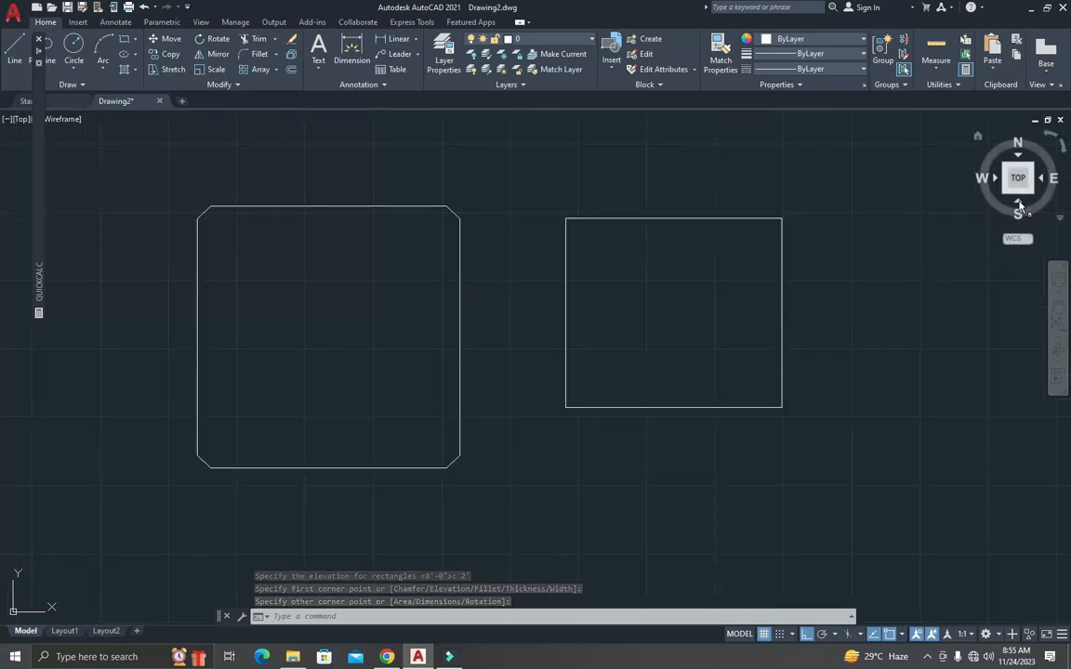
{"action": "left_click", "coordinate": [1019, 203]}
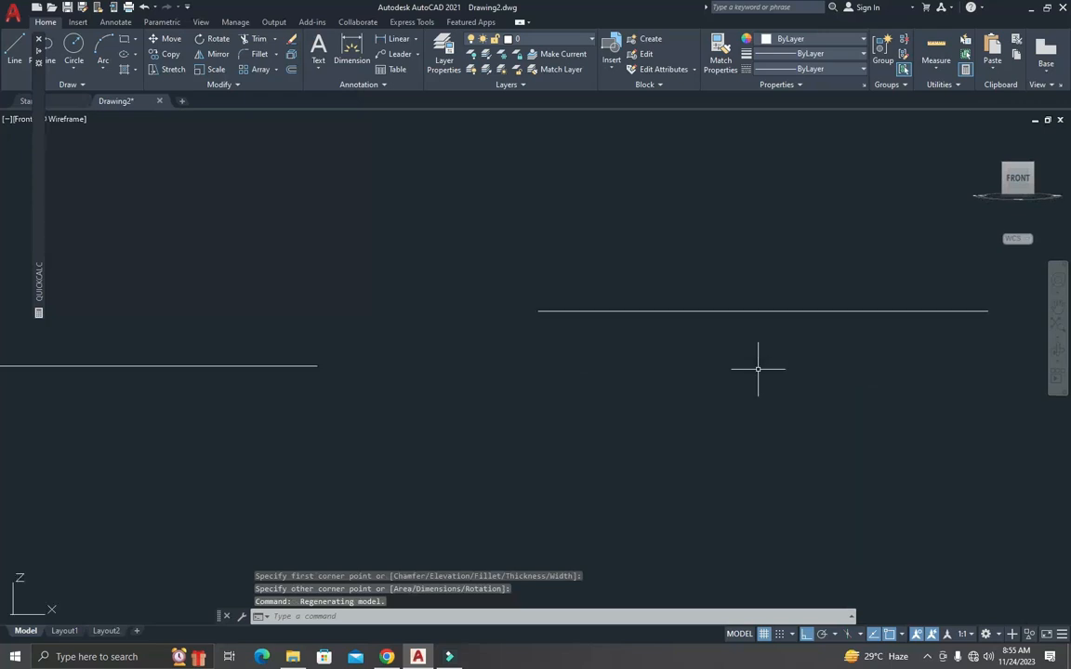
{"action": "scroll", "coordinate": [549, 342], "scroll_direction": "up", "scroll_amount": 2}
{"action": "key", "text": "Escape"}
{"action": "key", "text": "Escape"}
{"action": "type", "text": "dist"}
{"action": "key", "text": "Return"}
{"action": "left_click", "coordinate": [533, 293]}
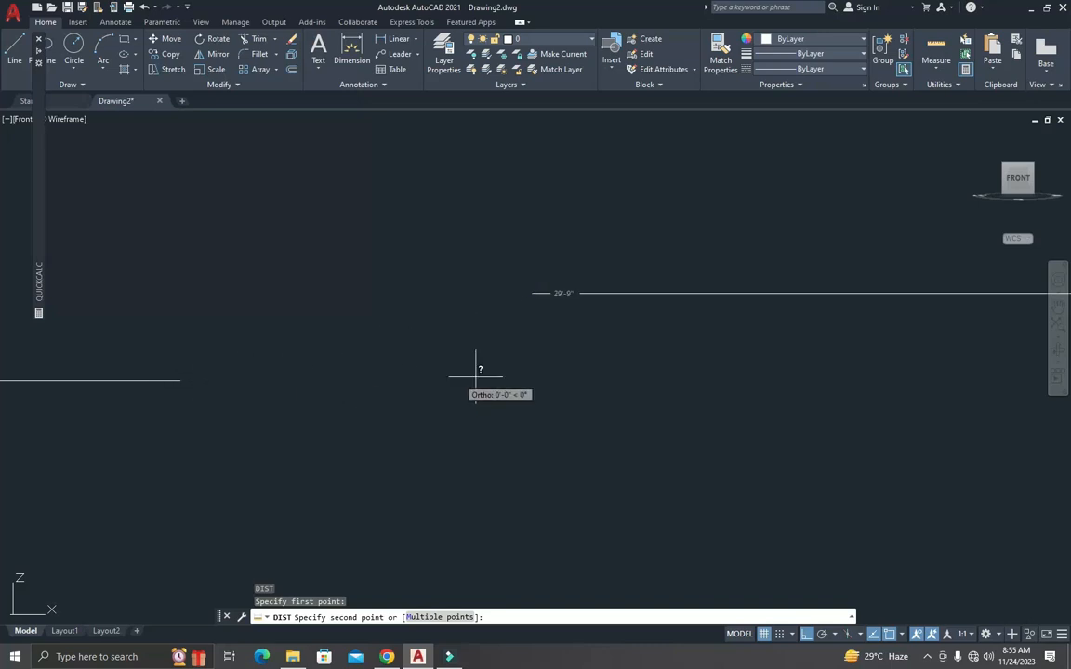
{"action": "key", "text": "Escape"}
Step: Compare the two rectangles' heights in the front view and return to the top view
{"action": "scroll", "coordinate": [450, 377], "scroll_direction": "down", "scroll_amount": 2}
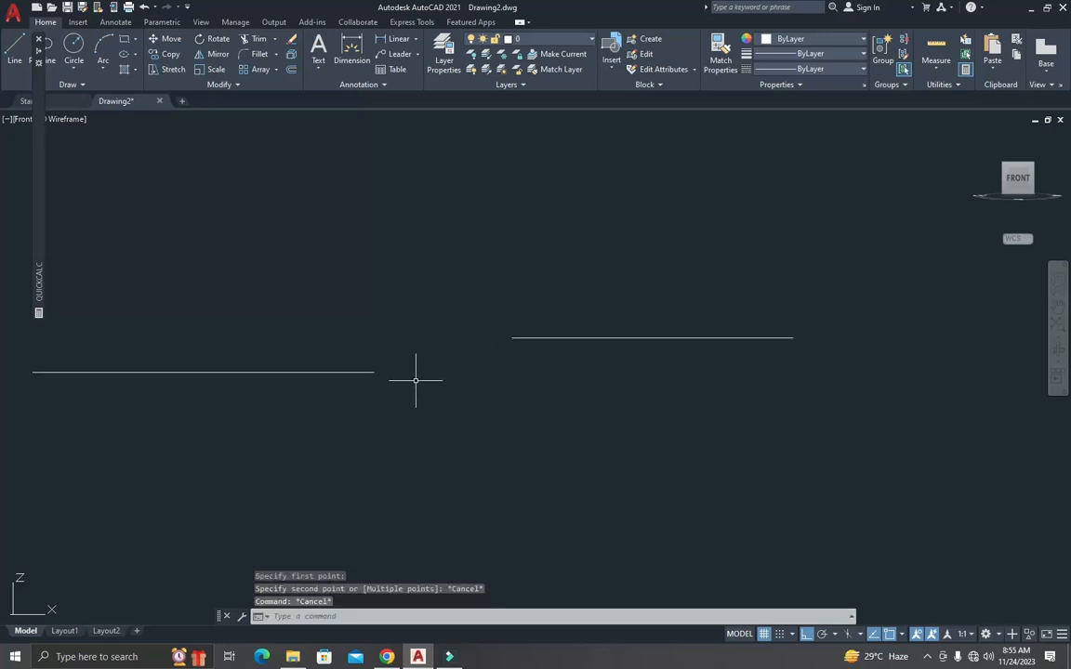
{"action": "scroll", "coordinate": [353, 378], "scroll_direction": "down", "scroll_amount": 2}
{"action": "scroll", "coordinate": [380, 377], "scroll_direction": "up", "scroll_amount": 4}
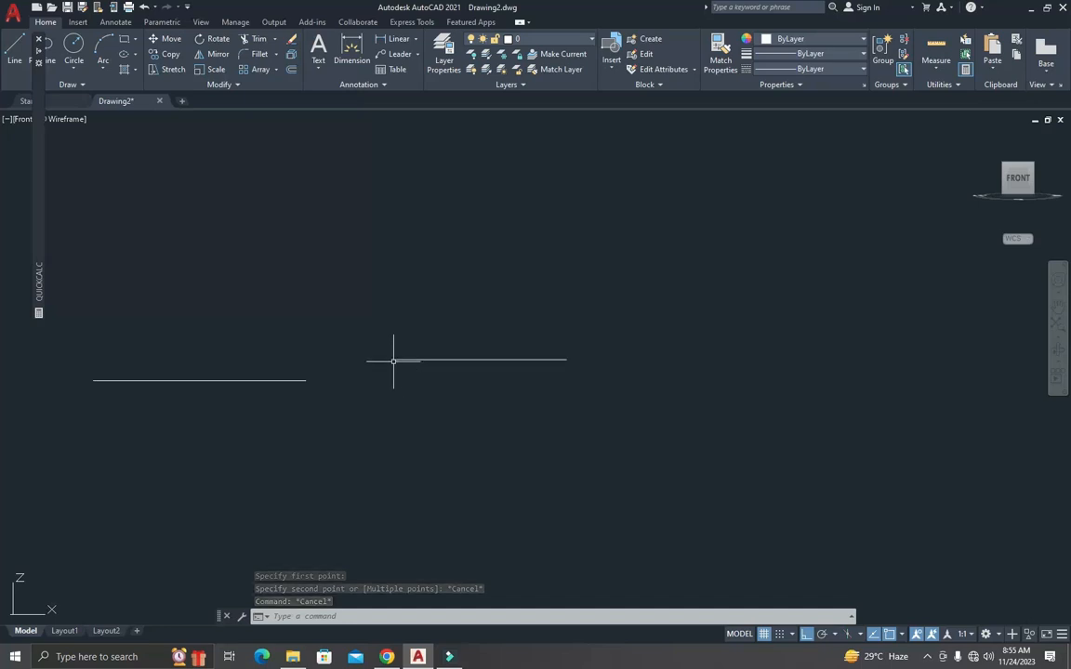
{"action": "scroll", "coordinate": [394, 365], "scroll_direction": "up", "scroll_amount": 3}
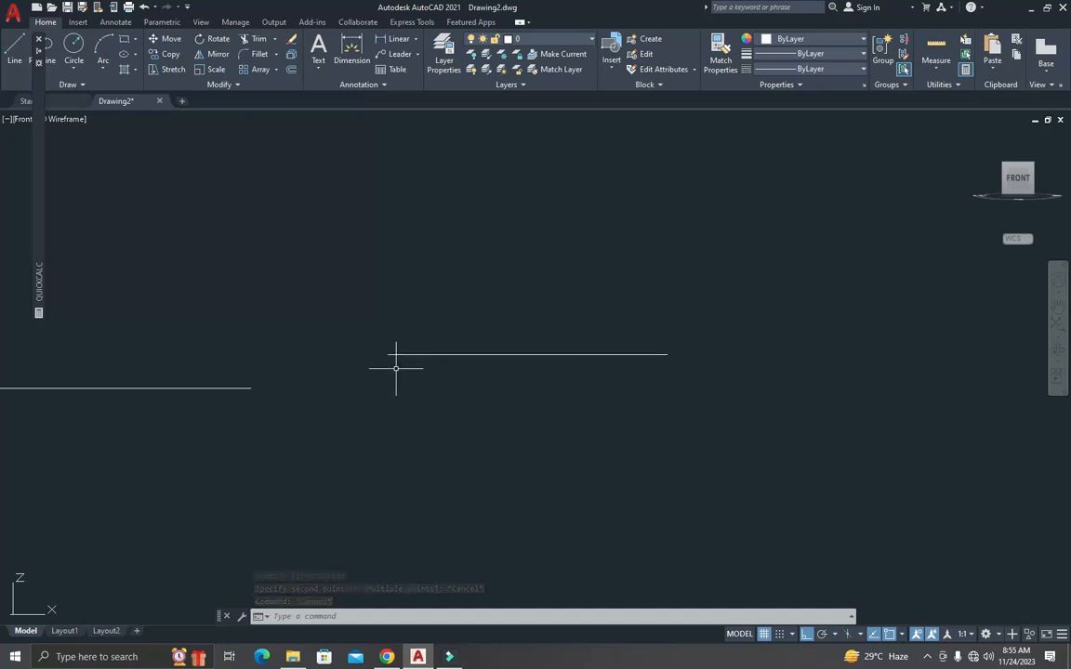
{"action": "left_click", "coordinate": [1019, 159]}
{"action": "key", "text": "Escape"}
{"action": "key", "text": "Escape"}
{"action": "key", "text": "Escape"}
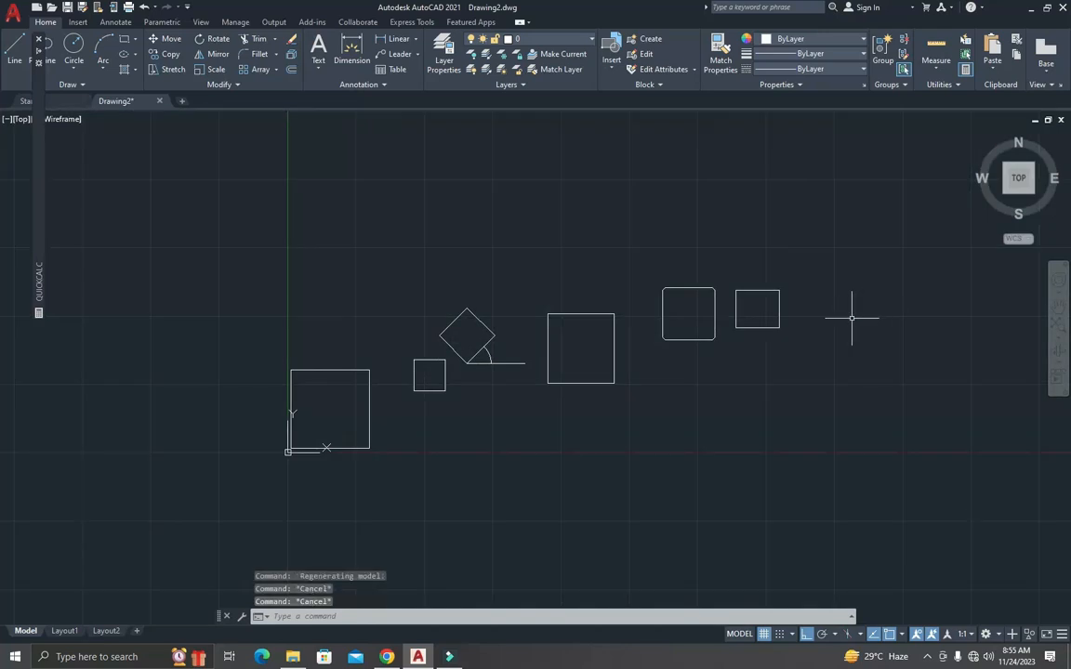
Step: Reset the elevation of the RECTANG command to 0 and leave the command without drawing a rectangle
{"action": "key", "text": "Return"}
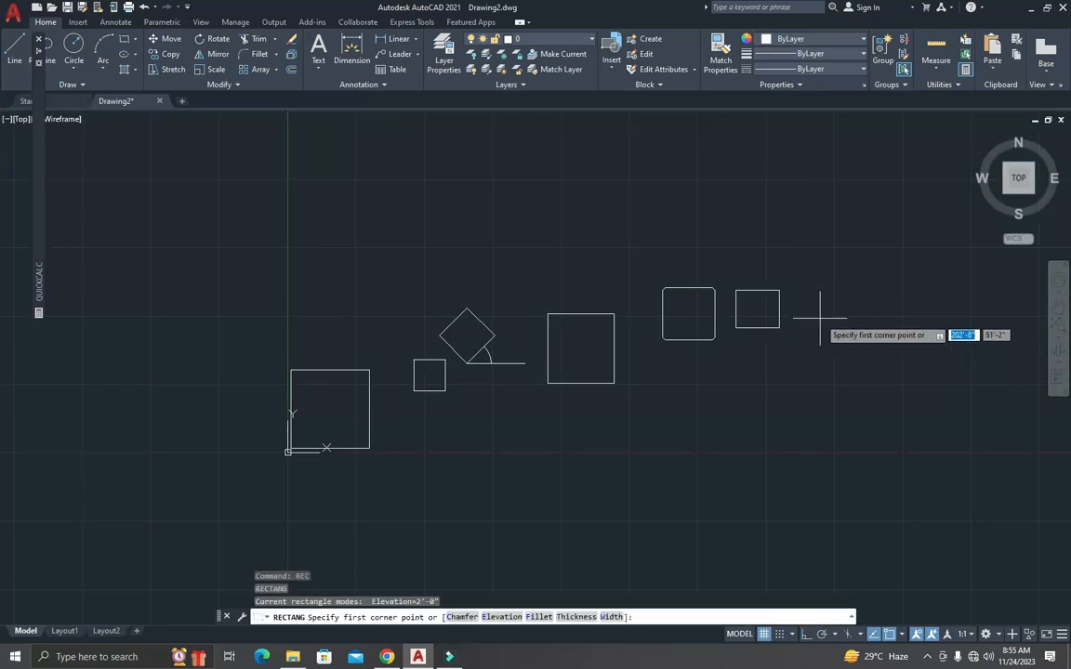
{"action": "type", "text": "e"}
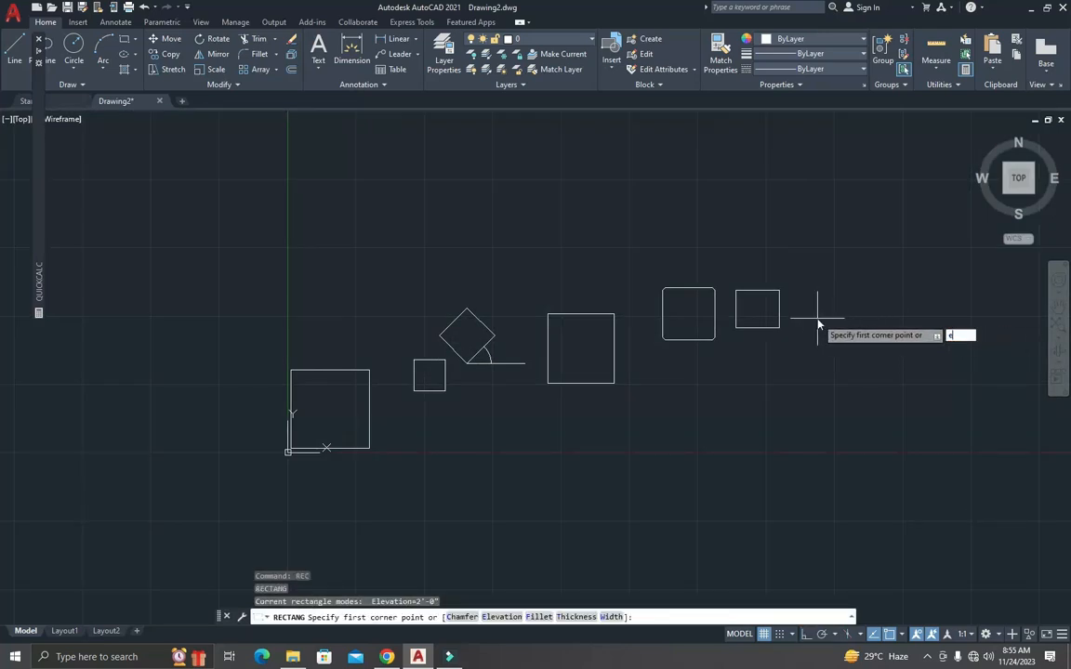
{"action": "key", "text": "Return"}
{"action": "type", "text": "0"}
{"action": "key", "text": "Return"}
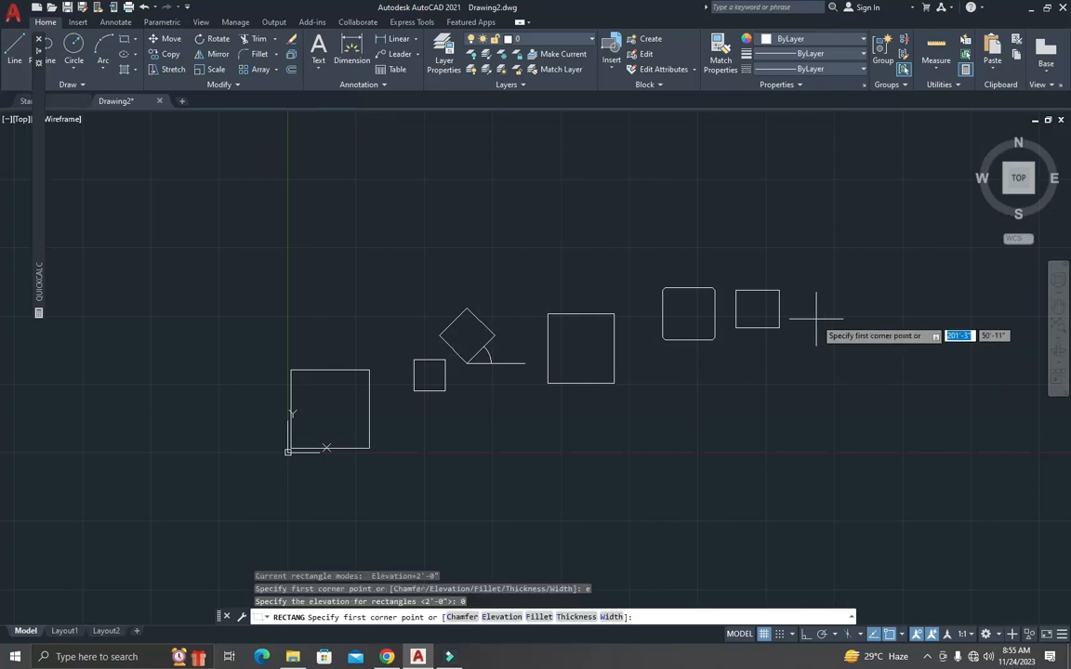
{"action": "scroll", "coordinate": [814, 303], "scroll_direction": "down", "scroll_amount": 2}
{"action": "scroll", "coordinate": [818, 316], "scroll_direction": "up", "scroll_amount": 6}
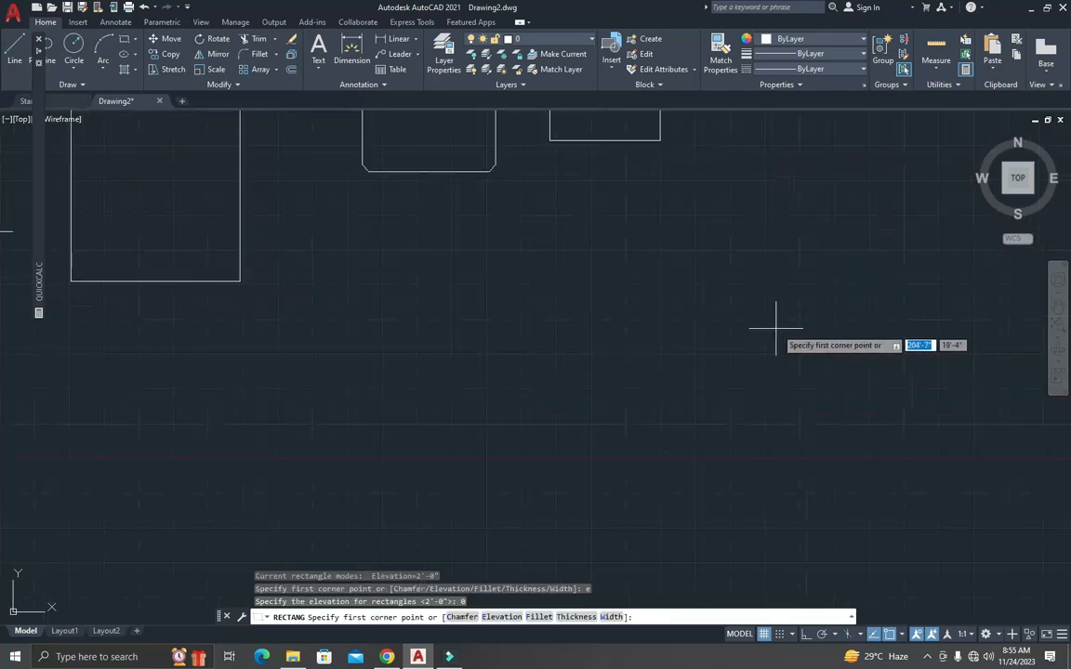
{"action": "key", "text": "Escape"}
{"action": "key", "text": "Escape"}
{"action": "key", "text": "Escape"}
Step: Set the fillet radius of the RECTANG command to 6"
{"action": "type", "text": "rec"}
{"action": "key", "text": "Return"}
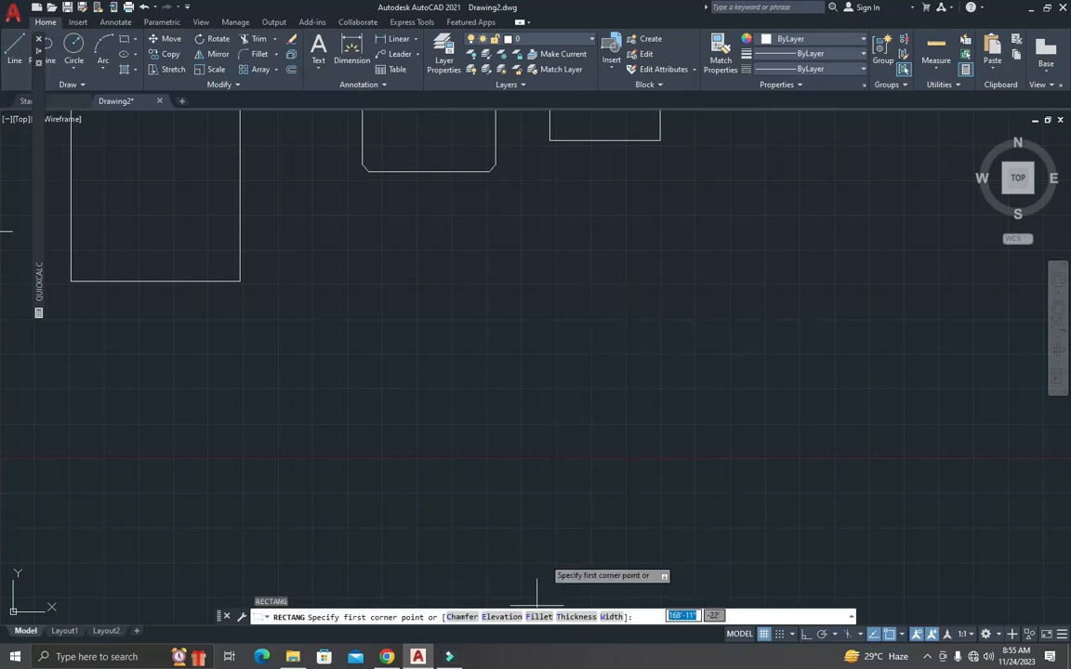
{"action": "scroll", "coordinate": [562, 351], "scroll_direction": "down", "scroll_amount": 2}
{"action": "scroll", "coordinate": [510, 228], "scroll_direction": "up", "scroll_amount": 5}
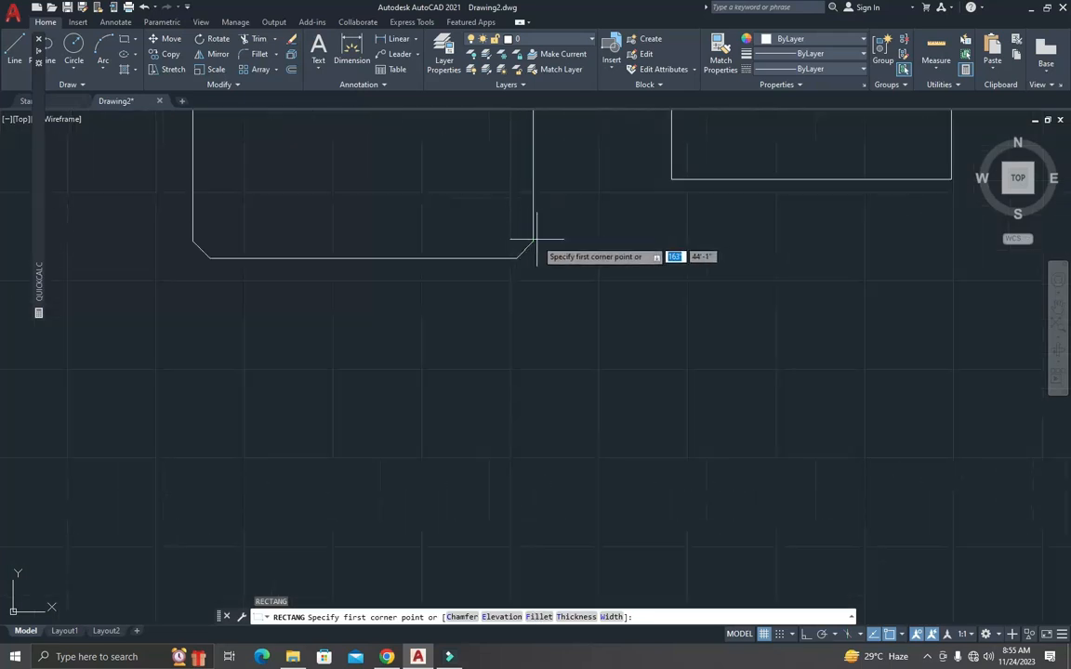
{"action": "scroll", "coordinate": [508, 247], "scroll_direction": "up", "scroll_amount": 8}
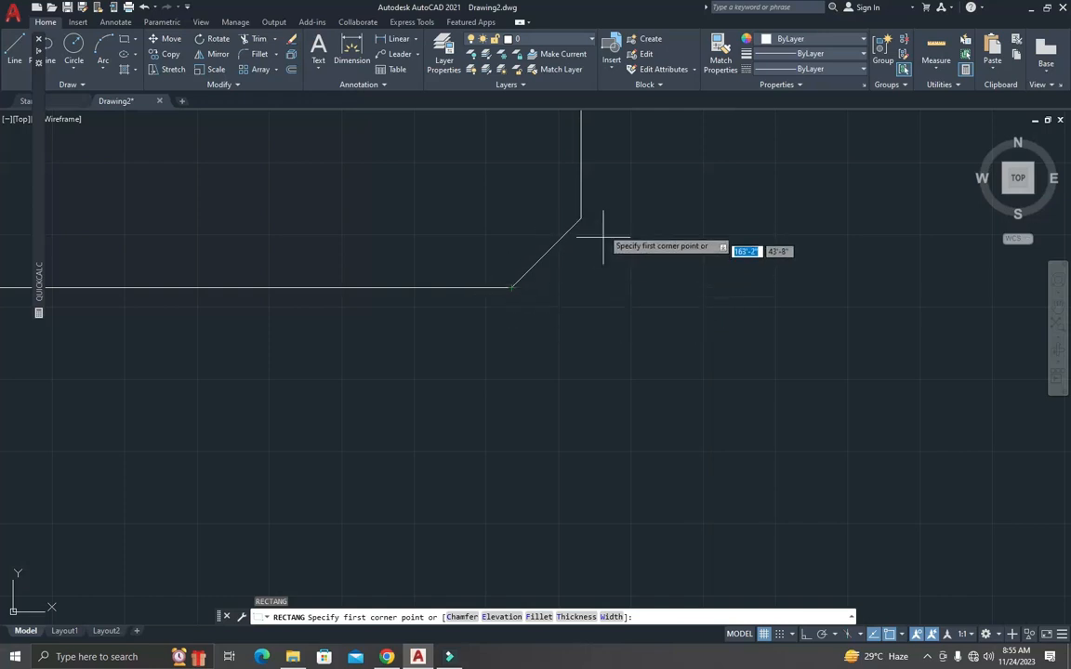
{"action": "scroll", "coordinate": [614, 303], "scroll_direction": "down", "scroll_amount": 8}
{"action": "scroll", "coordinate": [676, 376], "scroll_direction": "down", "scroll_amount": 4}
{"action": "scroll", "coordinate": [669, 382], "scroll_direction": "up", "scroll_amount": 6}
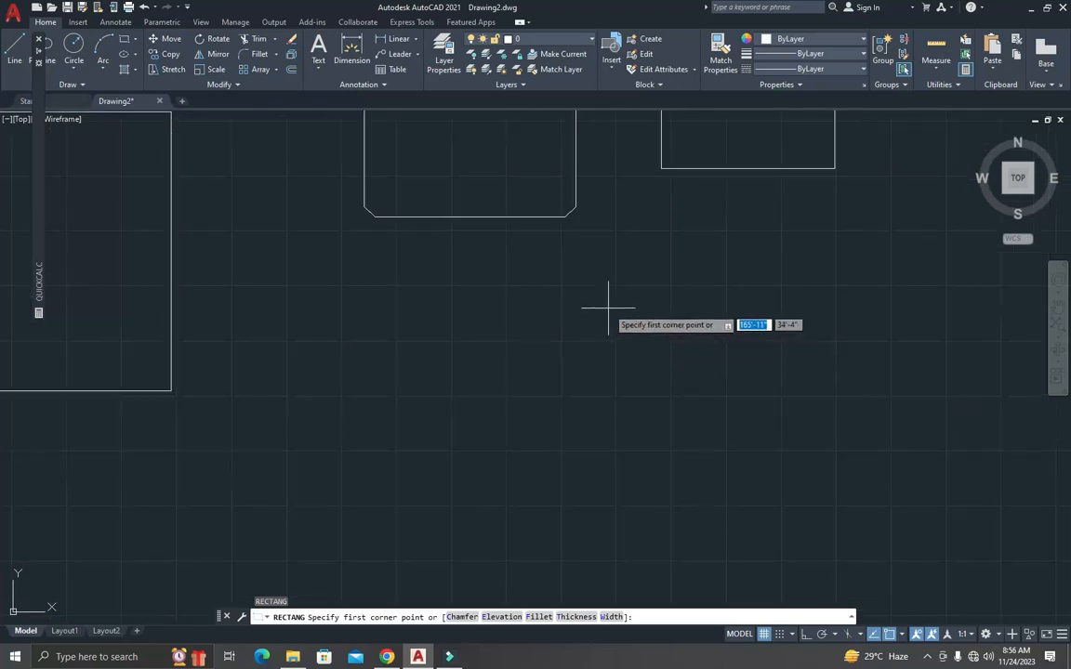
{"action": "type", "text": "f"}
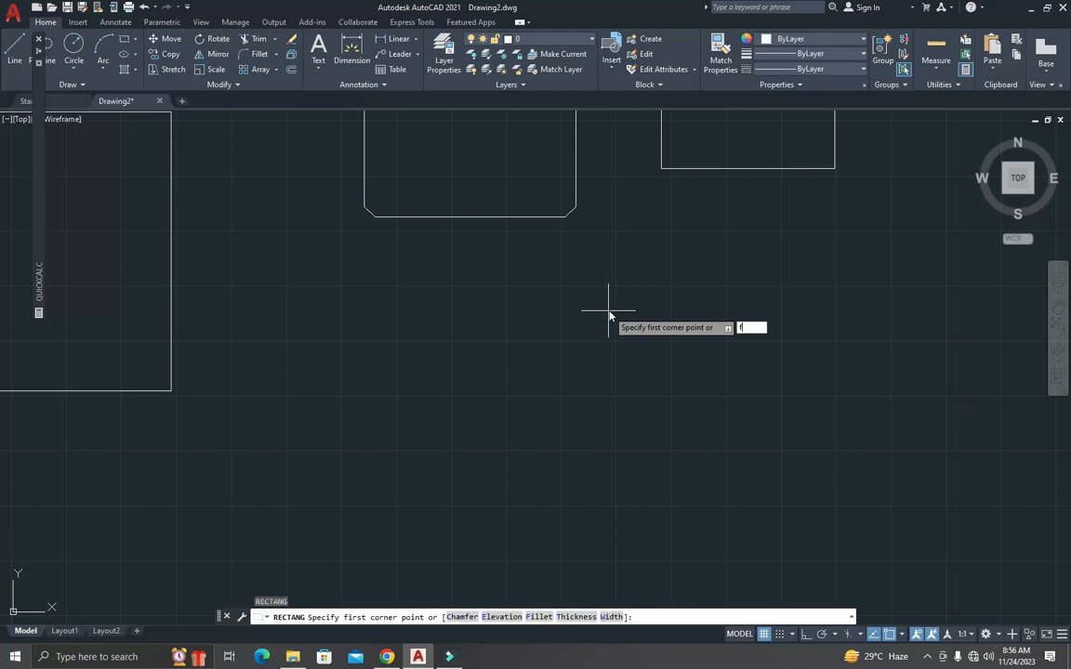
{"action": "key", "text": "Return"}
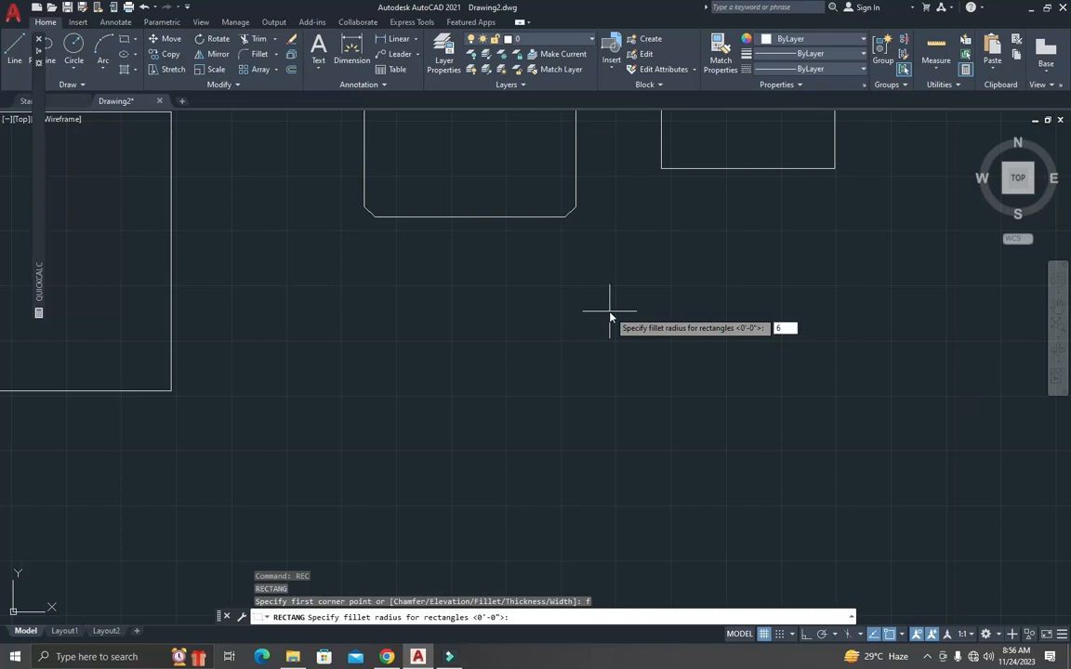
{"action": "key", "text": "Return"}
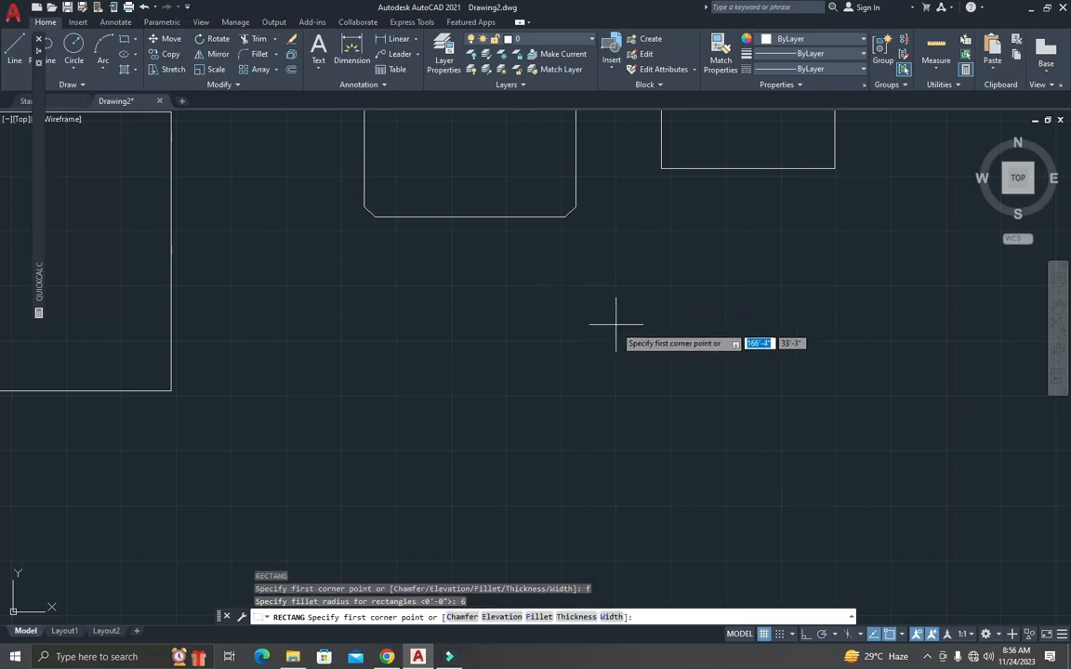
Step: Draw a 10' by 10' rectangle with the rounded corners just below the chamfered rectangle
{"action": "left_click", "coordinate": [557, 281]}
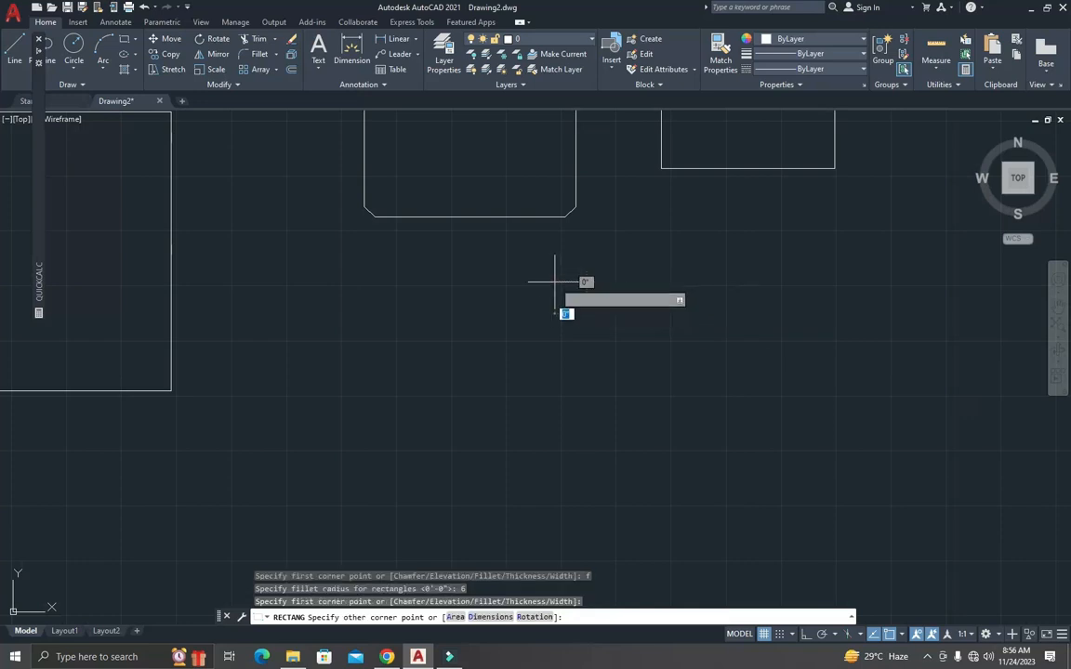
{"action": "scroll", "coordinate": [636, 349], "scroll_direction": "up", "scroll_amount": 5}
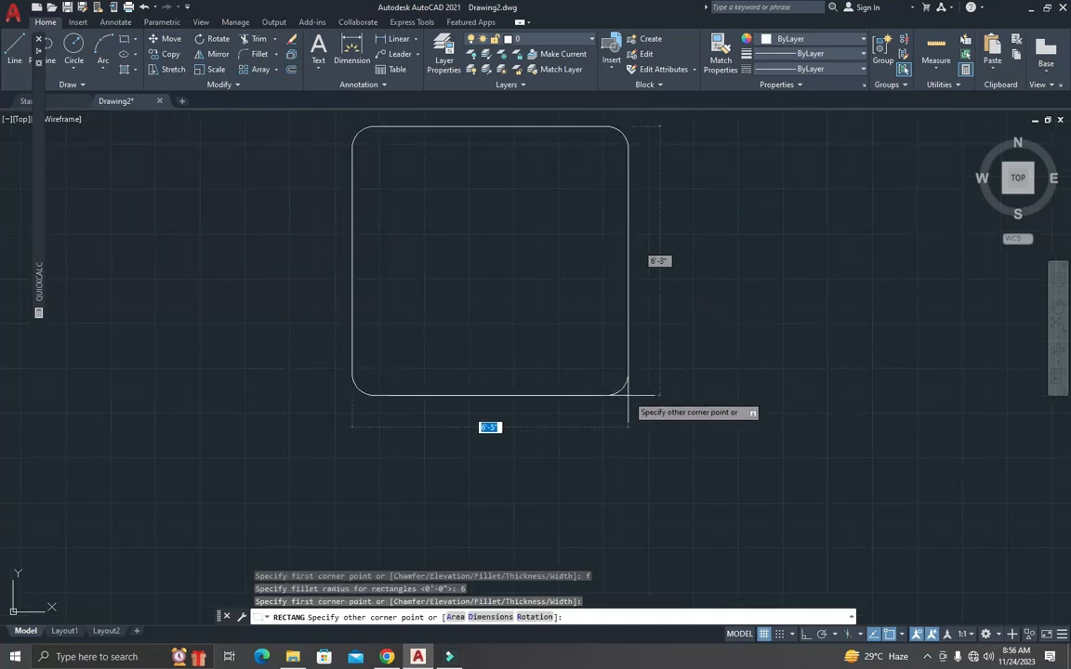
{"action": "type", "text": "10'"}
{"action": "key", "text": "Tab"}
{"action": "type", "text": "1"}
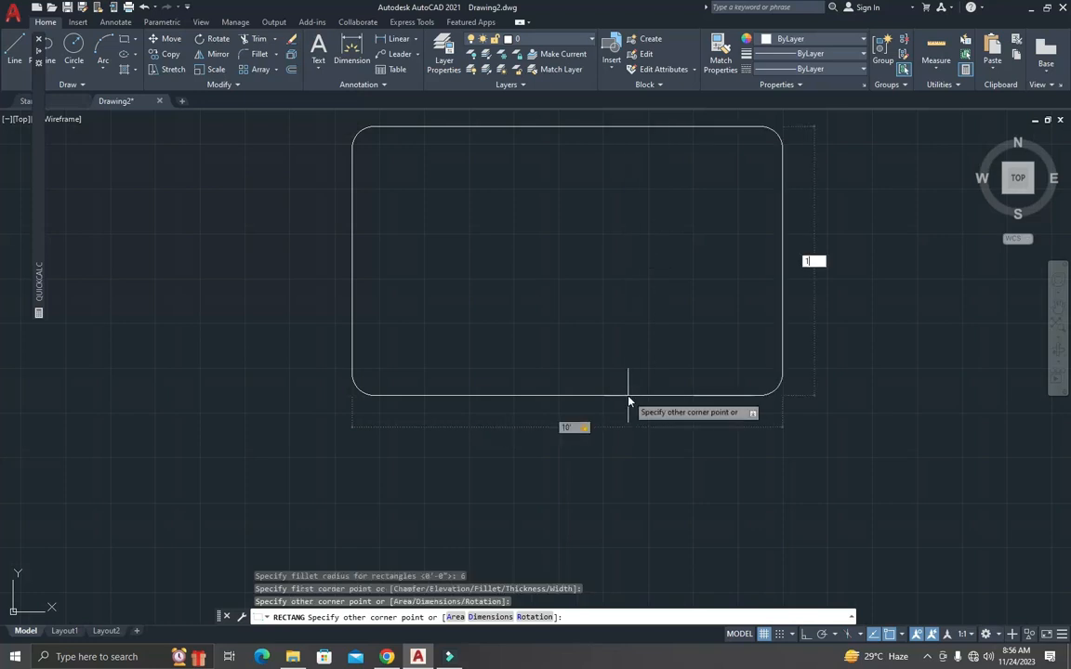
{"action": "type", "text": "0'"}
{"action": "key", "text": "Return"}
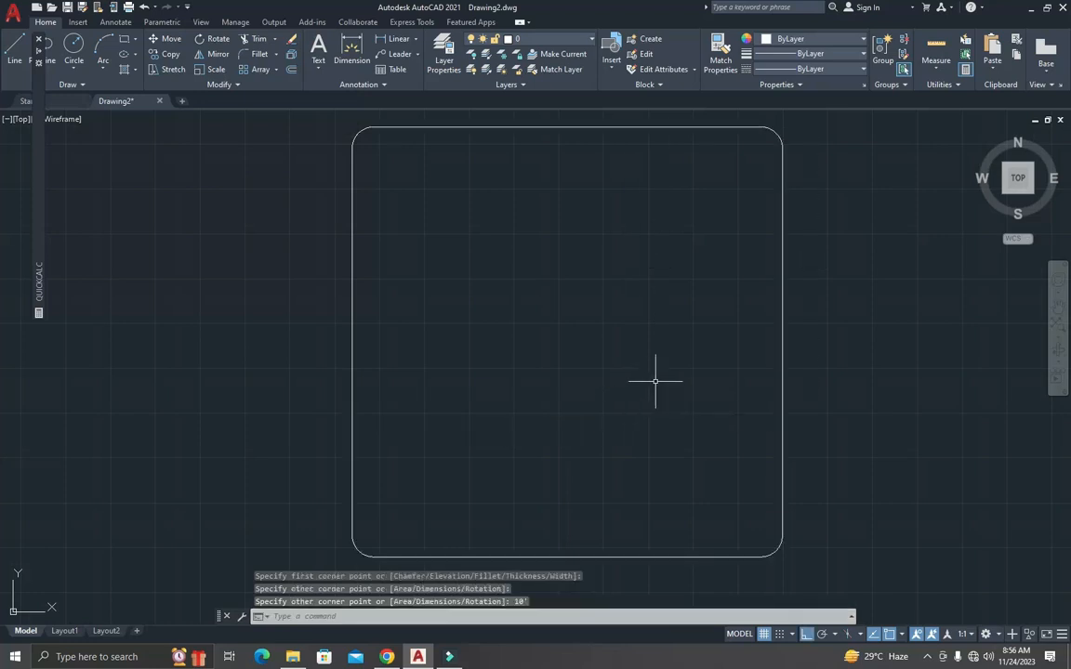
{"action": "key", "text": "Escape"}
{"action": "key", "text": "Escape"}
Step: Add a radius dimension to the upper-left rounded corner of the new rectangle and check its text
{"action": "scroll", "coordinate": [359, 131], "scroll_direction": "up", "scroll_amount": 3}
{"action": "scroll", "coordinate": [347, 147], "scroll_direction": "down", "scroll_amount": 5}
{"action": "scroll", "coordinate": [347, 146], "scroll_direction": "up", "scroll_amount": 10}
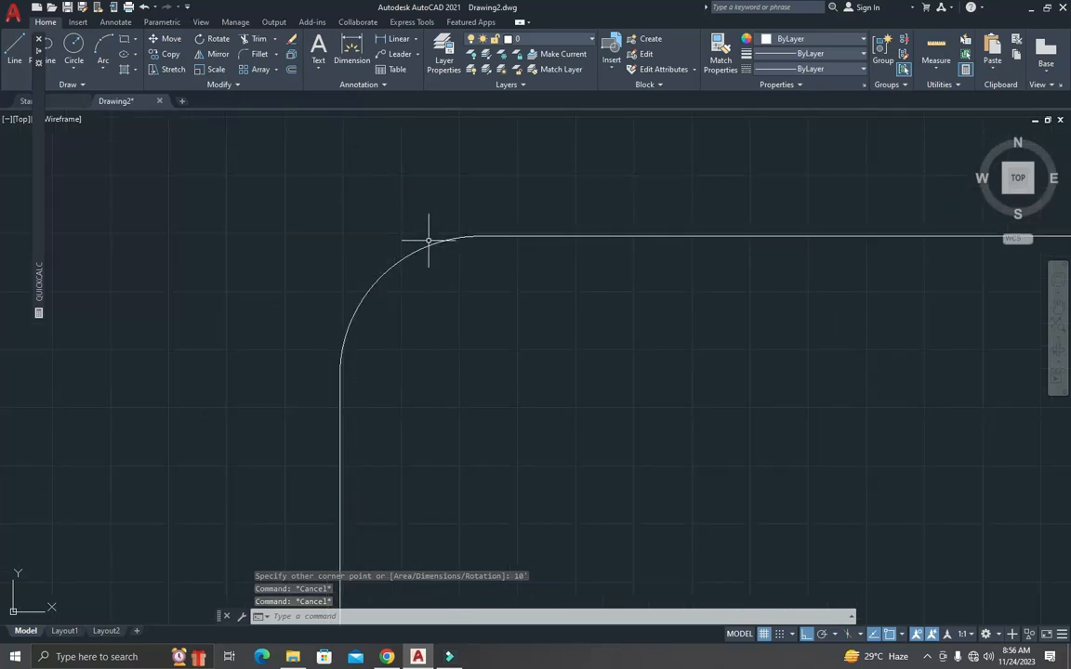
{"action": "key", "text": "Escape"}
{"action": "scroll", "coordinate": [358, 367], "scroll_direction": "down", "scroll_amount": 6}
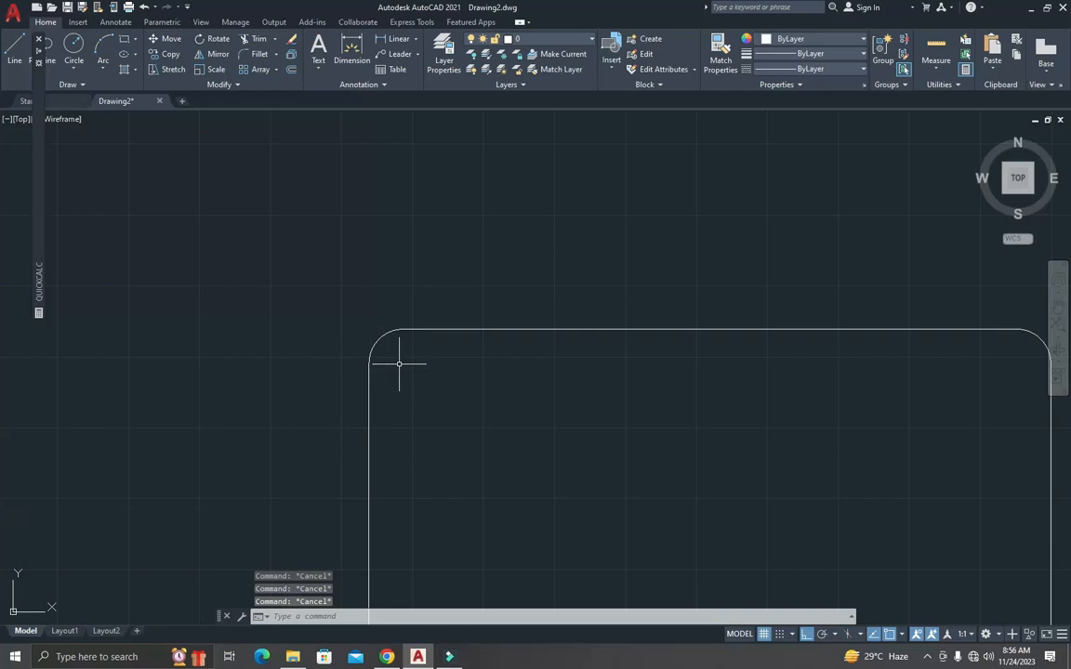
{"action": "key", "text": "BackSpace"}
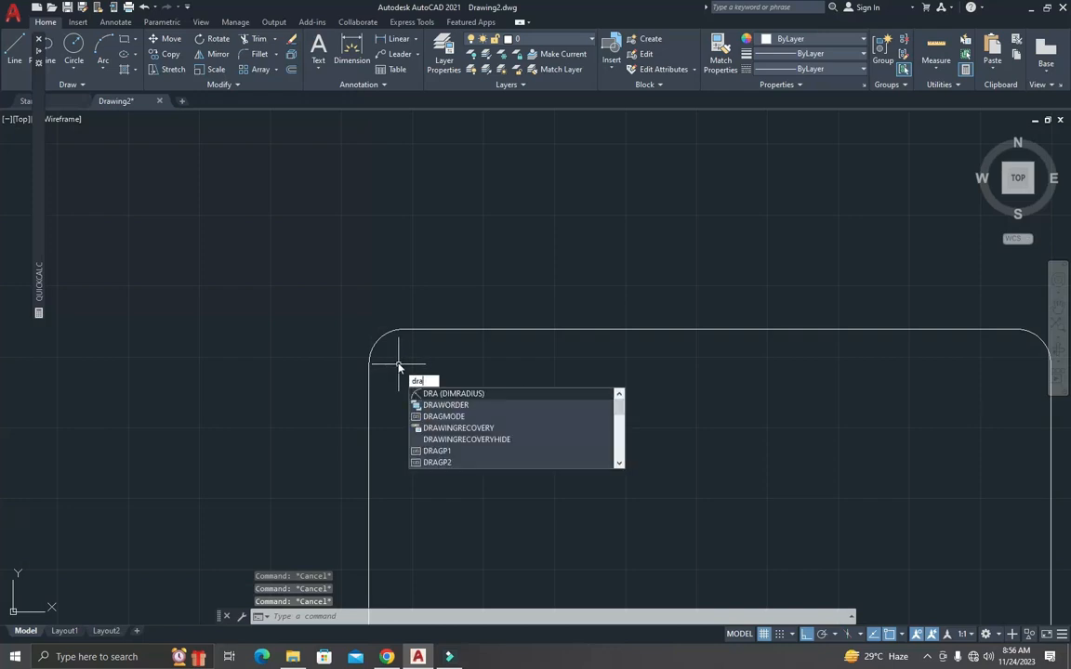
{"action": "key", "text": "Return"}
{"action": "left_click", "coordinate": [376, 341]}
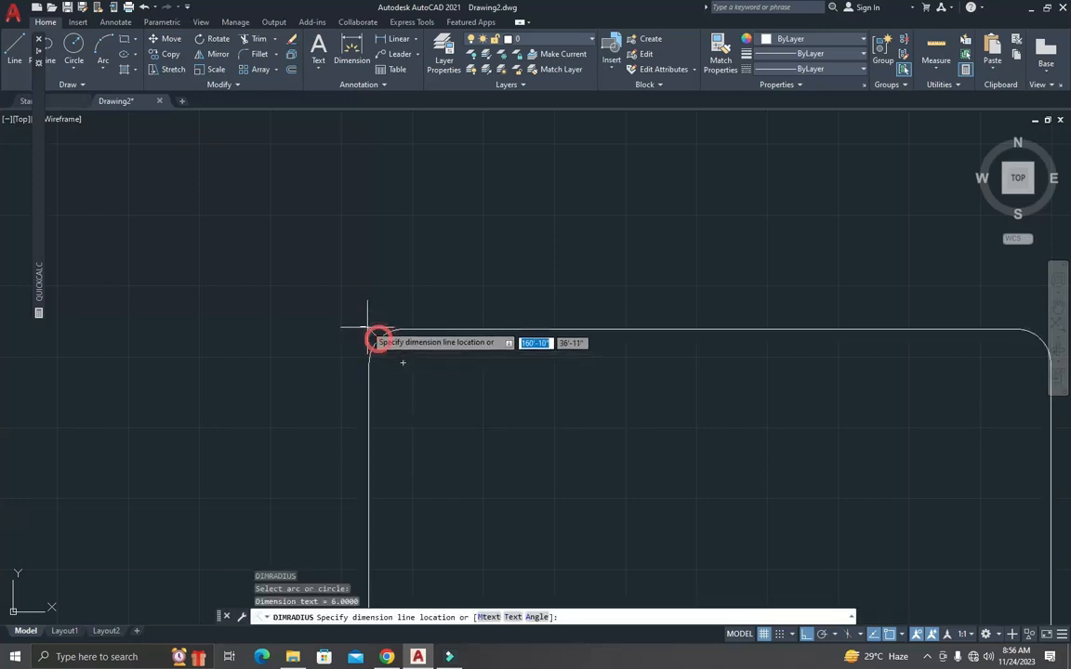
{"action": "scroll", "coordinate": [353, 310], "scroll_direction": "up", "scroll_amount": 3}
{"action": "scroll", "coordinate": [353, 310], "scroll_direction": "up", "scroll_amount": 5}
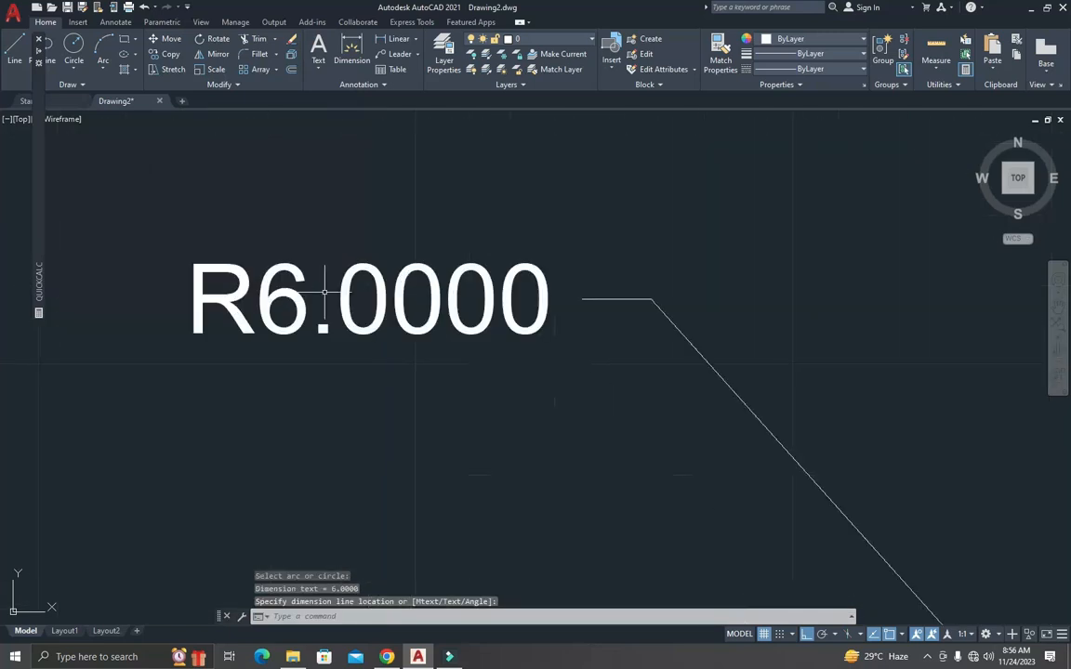
{"action": "scroll", "coordinate": [325, 291], "scroll_direction": "down", "scroll_amount": 5}
{"action": "key", "text": "Escape"}
{"action": "key", "text": "Escape"}
{"action": "scroll", "coordinate": [437, 365], "scroll_direction": "down", "scroll_amount": 6}
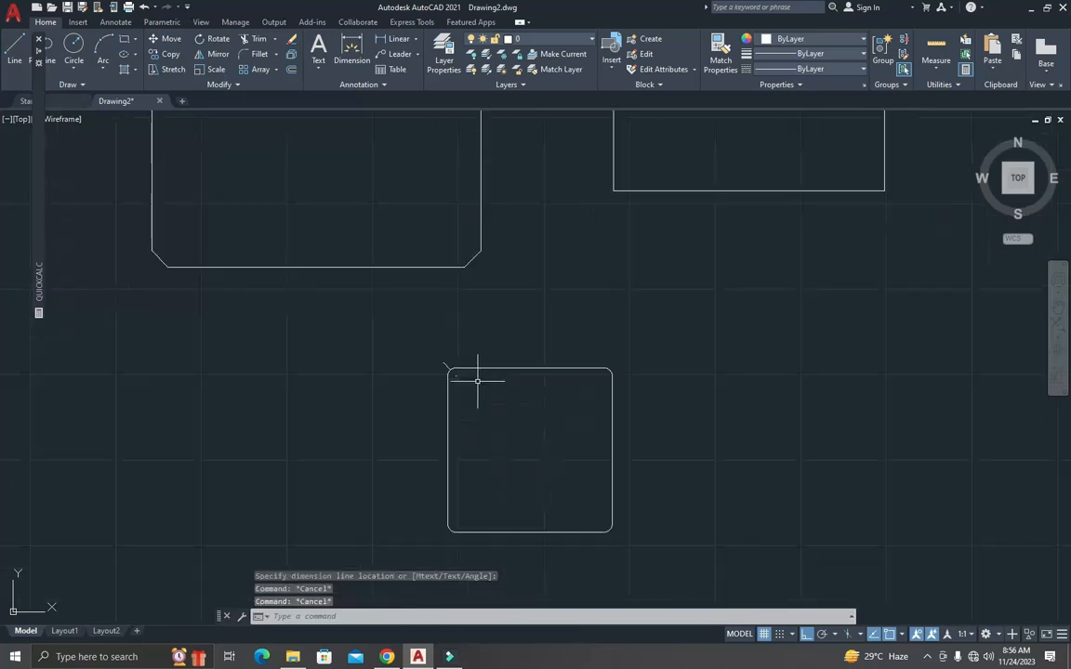
Step: Reset the fillet radius of the RECTANG command to 0
{"action": "key", "text": "Escape"}
{"action": "type", "text": "REC"}
{"action": "key", "text": "Return"}
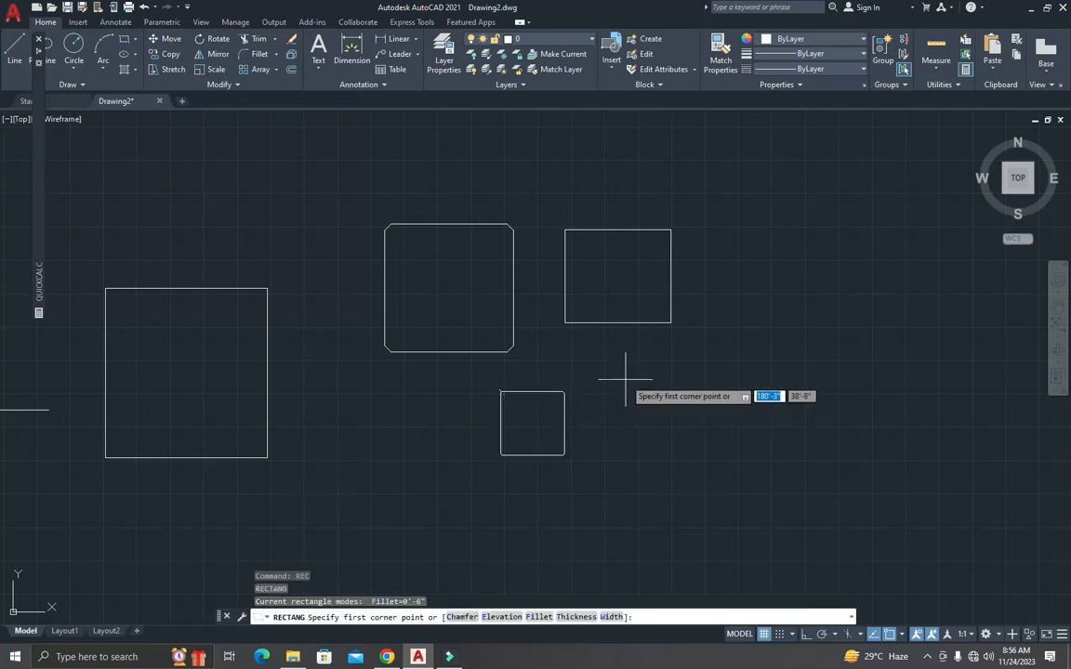
{"action": "type", "text": "f"}
{"action": "key", "text": "Return"}
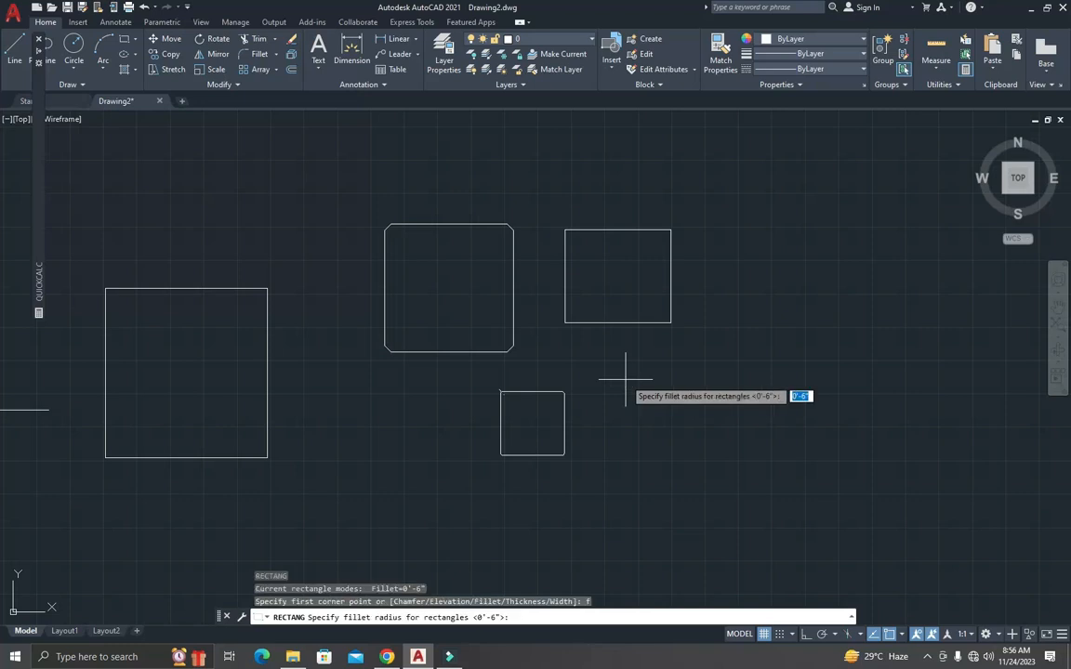
{"action": "type", "text": "0"}
{"action": "key", "text": "Return"}
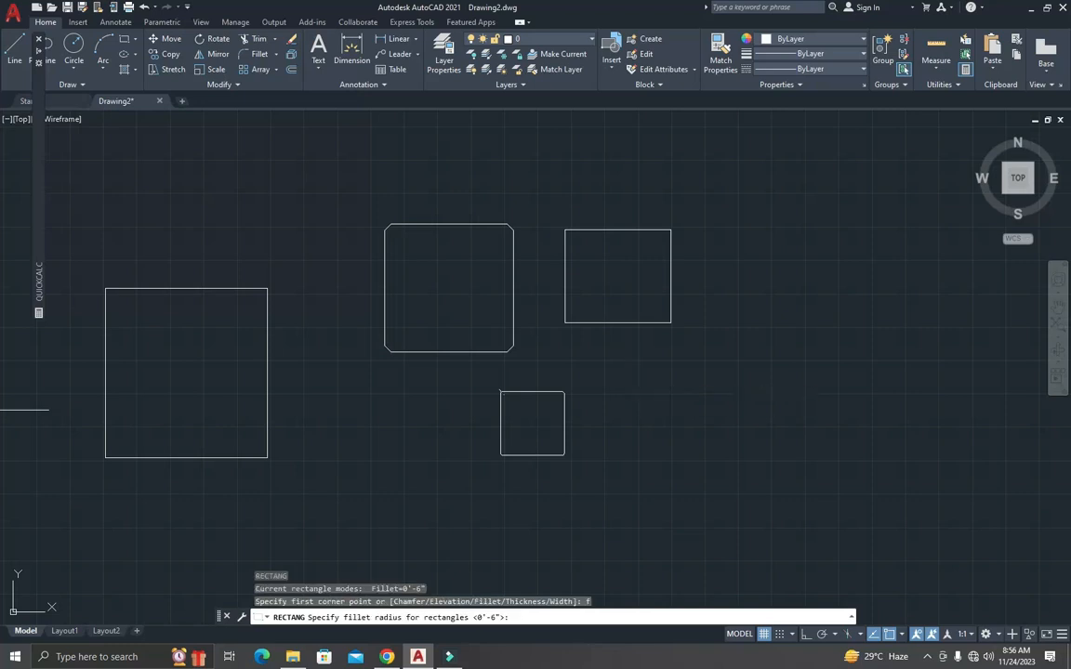
Step: Draw a sharp-cornered freehand rectangle of about 21' by 15' to the right of the filleted rectangle
{"action": "left_click", "coordinate": [646, 387]}
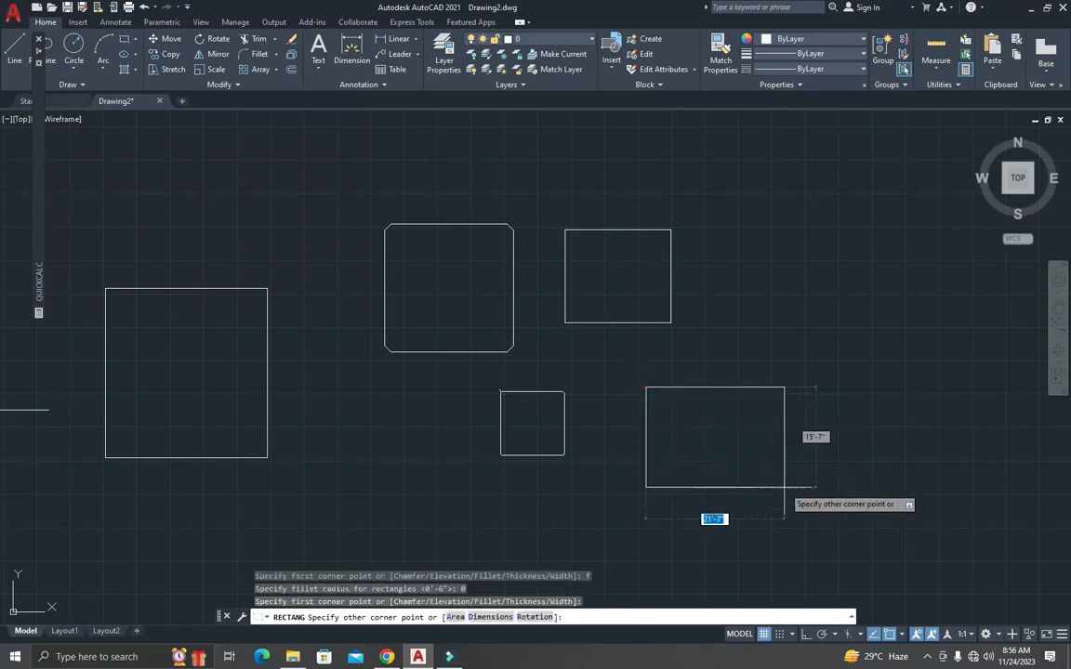
{"action": "left_click", "coordinate": [779, 483]}
{"action": "scroll", "coordinate": [783, 381], "scroll_direction": "up", "scroll_amount": 6}
{"action": "scroll", "coordinate": [785, 380], "scroll_direction": "down", "scroll_amount": 6}
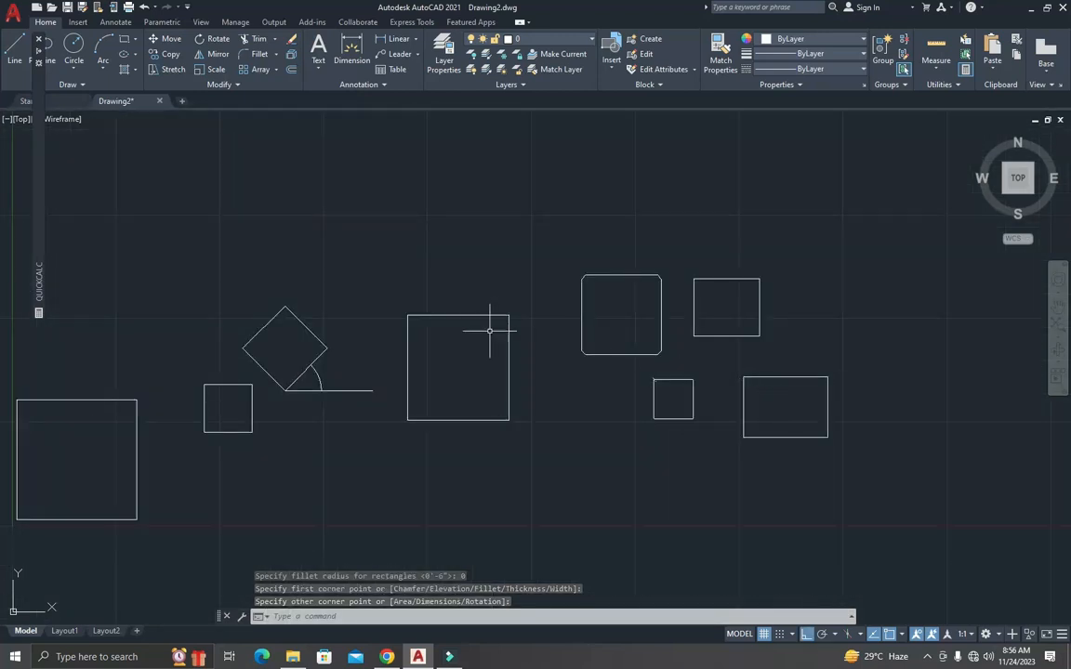
{"action": "key", "text": "Escape"}
{"action": "key", "text": "Escape"}
{"action": "key", "text": "Escape"}
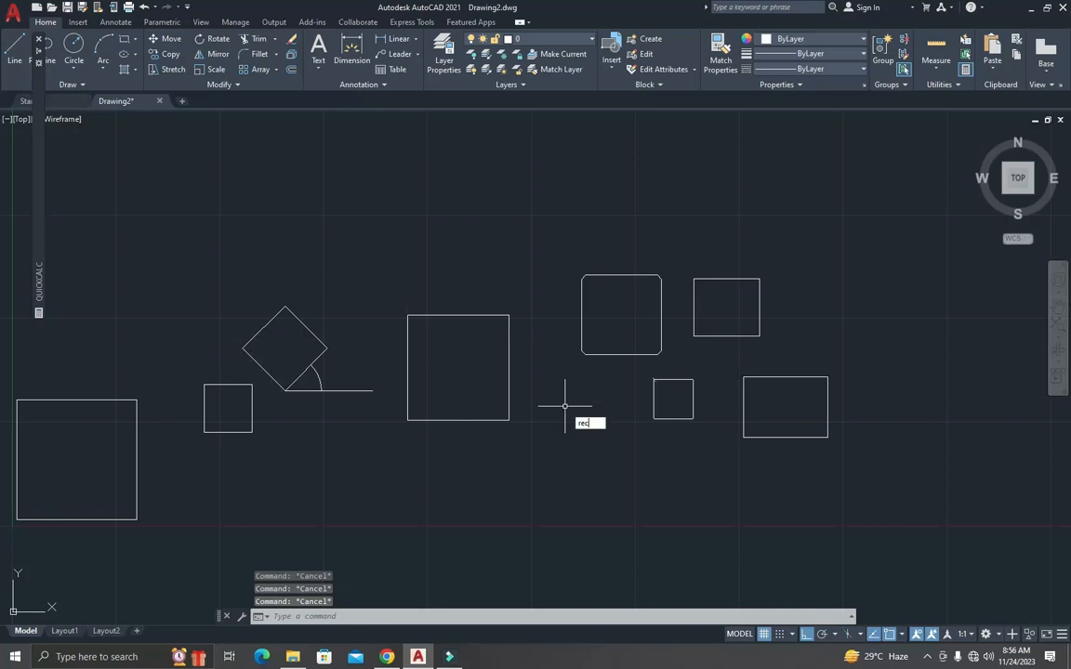
Step: Draw a freehand rectangle with a thickness of 6" below and between the large square and the filleted rectangle
{"action": "type", "text": "rec"}
{"action": "key", "text": "Return"}
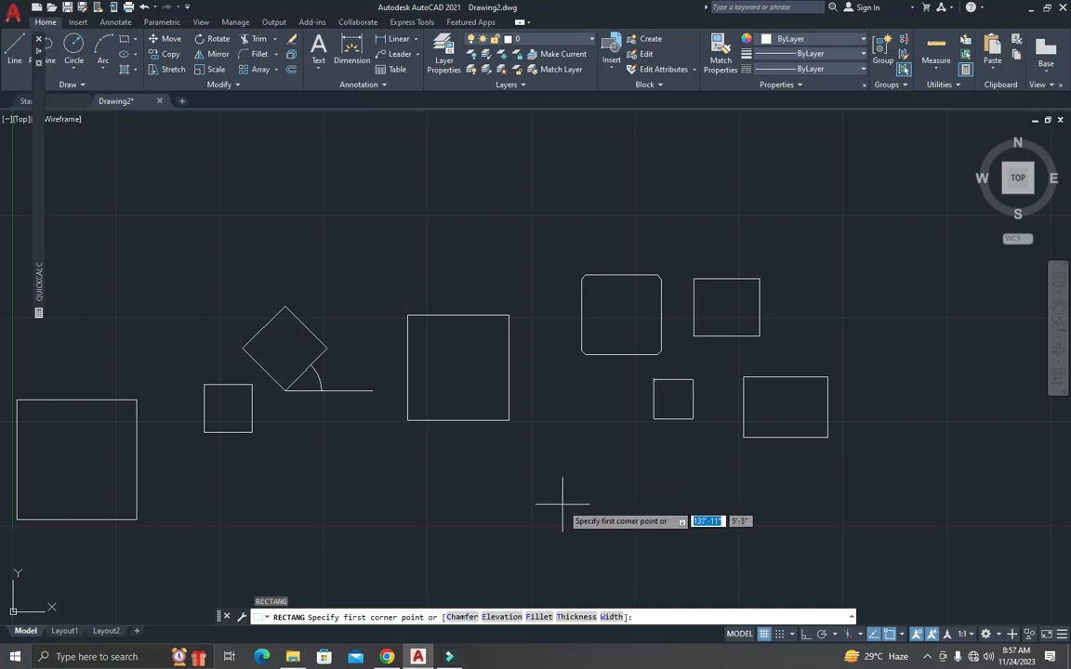
{"action": "left_click", "coordinate": [578, 617]}
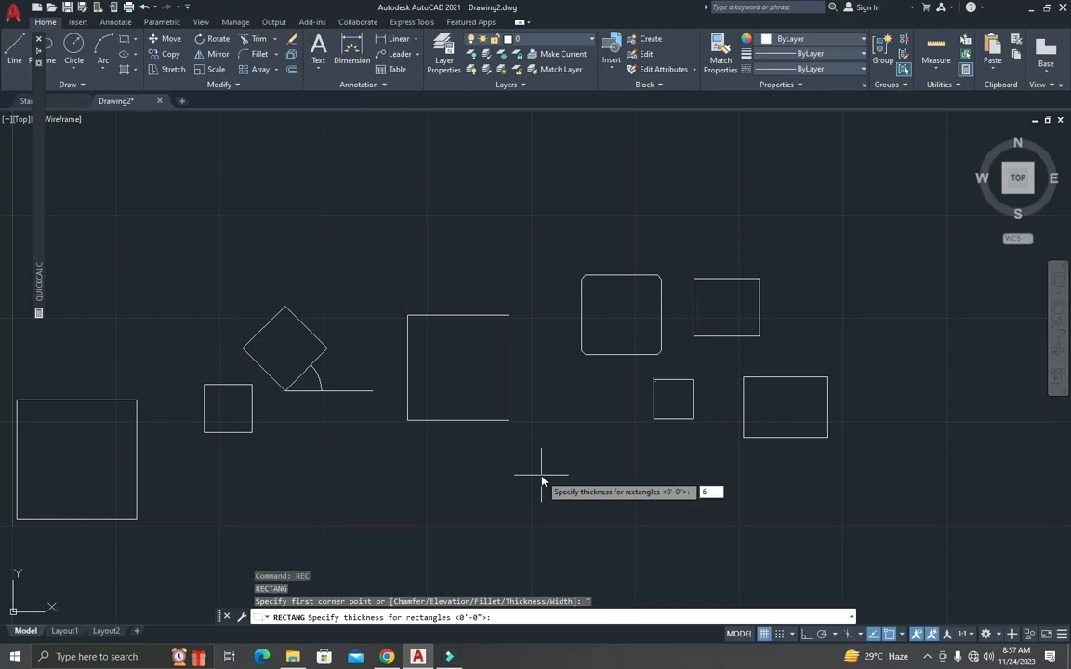
{"action": "type", "text": "6"}
{"action": "key", "text": "Return"}
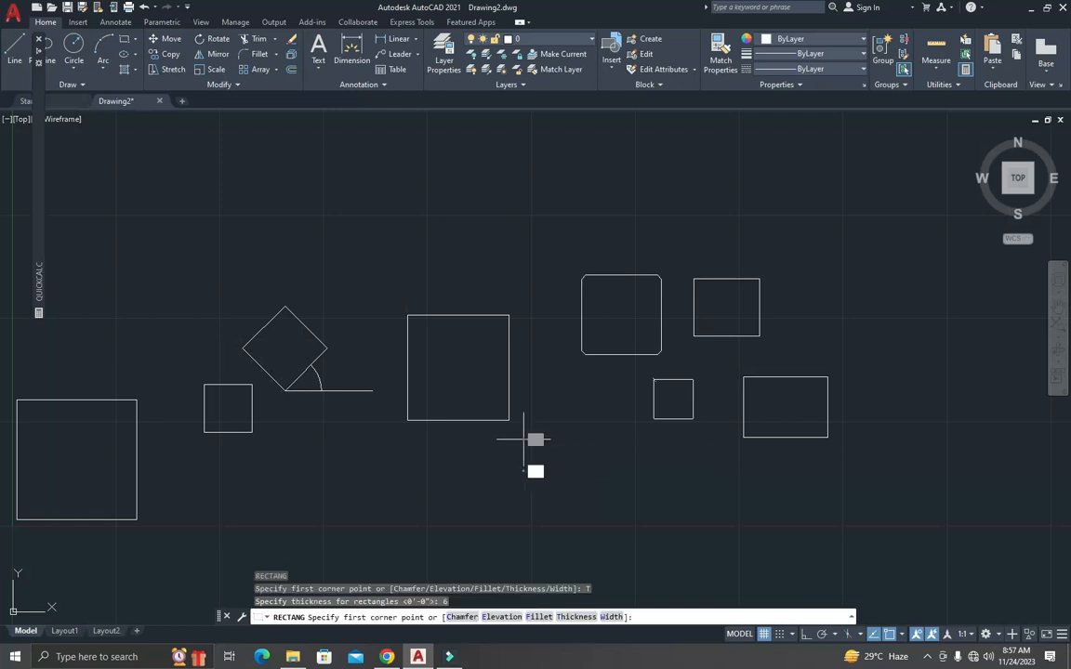
{"action": "left_click", "coordinate": [523, 440]}
{"action": "left_click", "coordinate": [614, 516]}
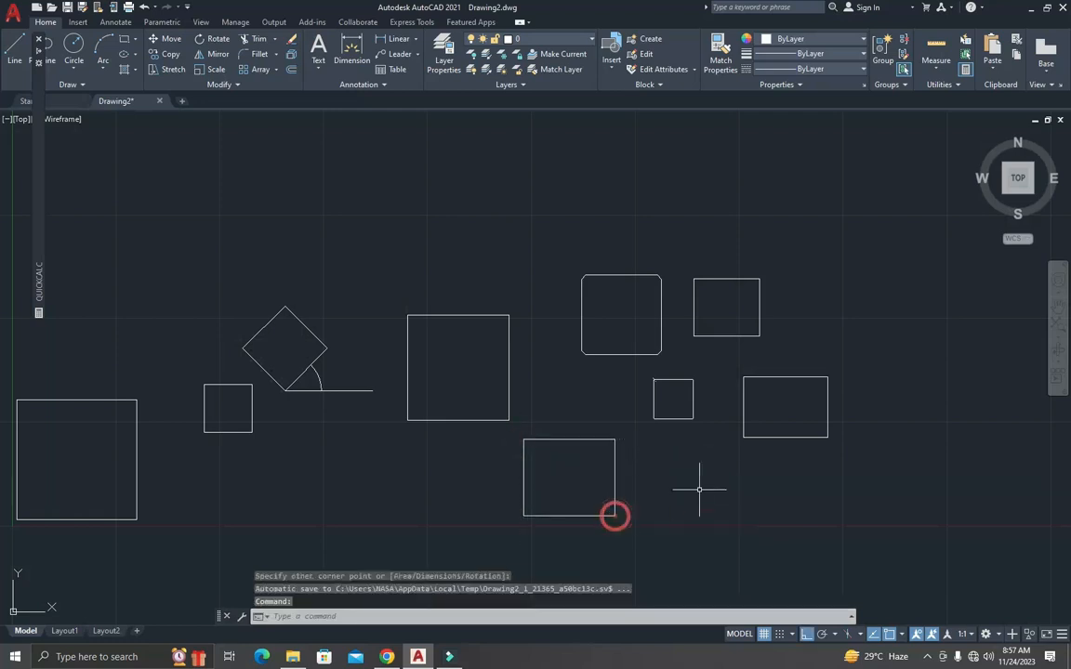
Step: Examine the thickness of the new rectangle in the front view and return to the top view
{"action": "left_click", "coordinate": [1017, 204]}
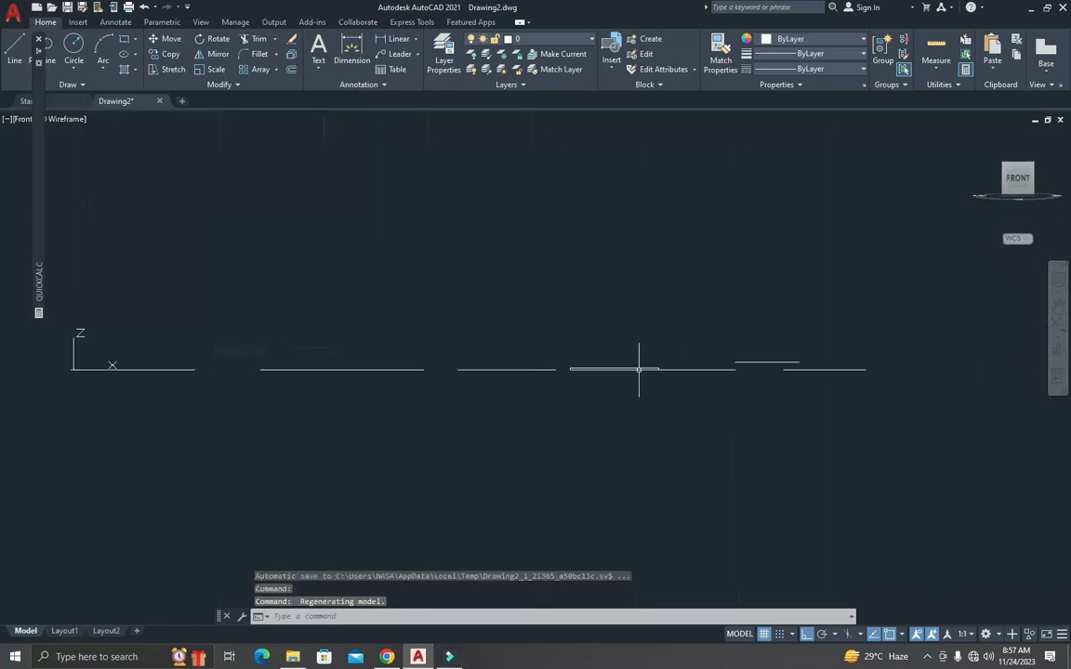
{"action": "scroll", "coordinate": [875, 377], "scroll_direction": "up", "scroll_amount": 5}
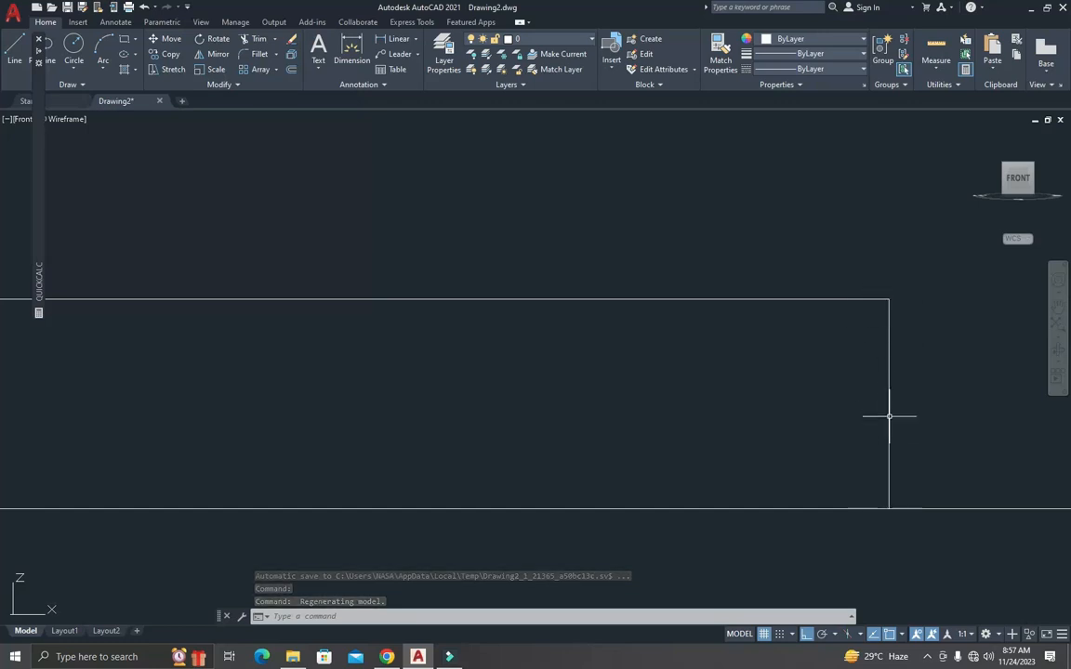
{"action": "left_click", "coordinate": [1020, 160]}
{"action": "key", "text": "Escape"}
{"action": "key", "text": "Escape"}
{"action": "key", "text": "Escape"}
{"action": "type", "text": "rec"}
{"action": "key", "text": "Return"}
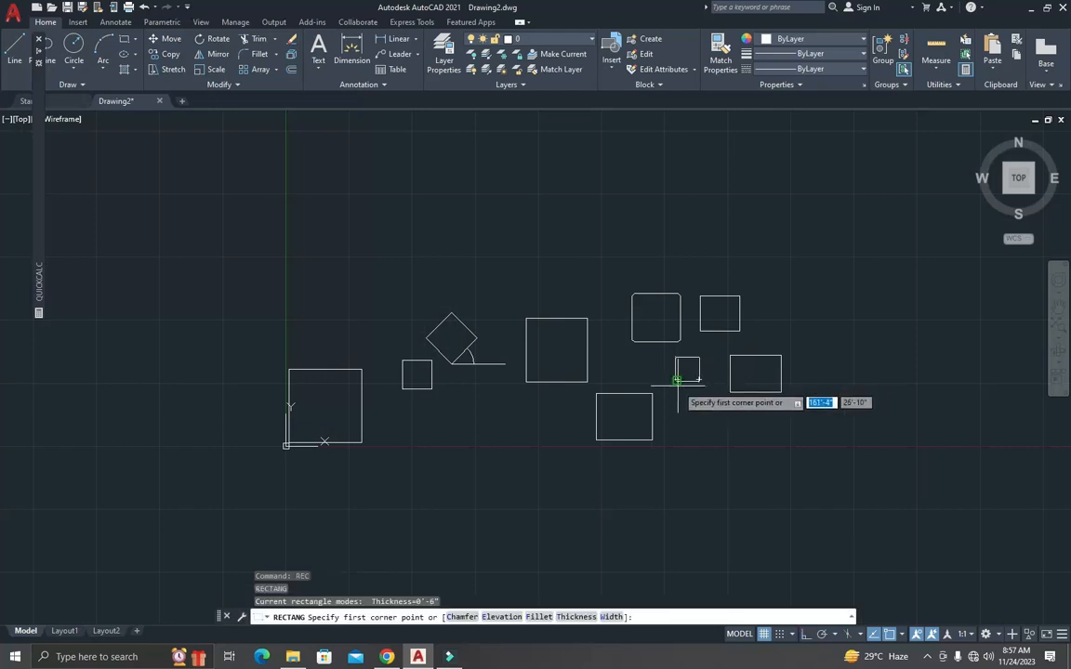
{"action": "type", "text": "t"}
{"action": "key", "text": "Return"}
{"action": "key", "text": "Return"}
{"action": "key", "text": "Return"}
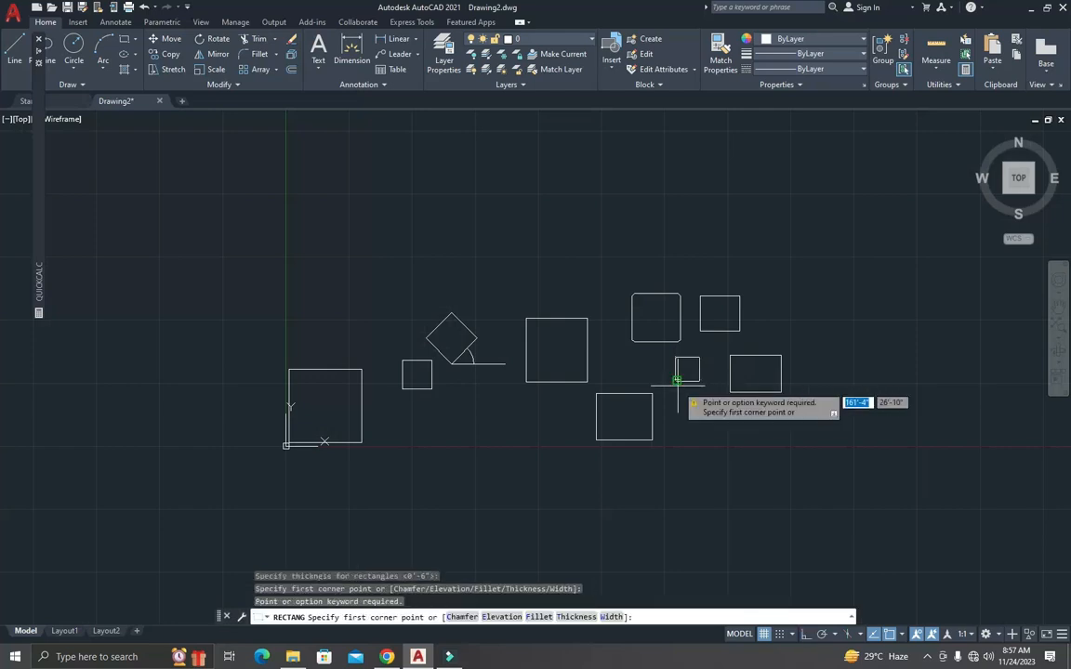
{"action": "key", "text": "Escape"}
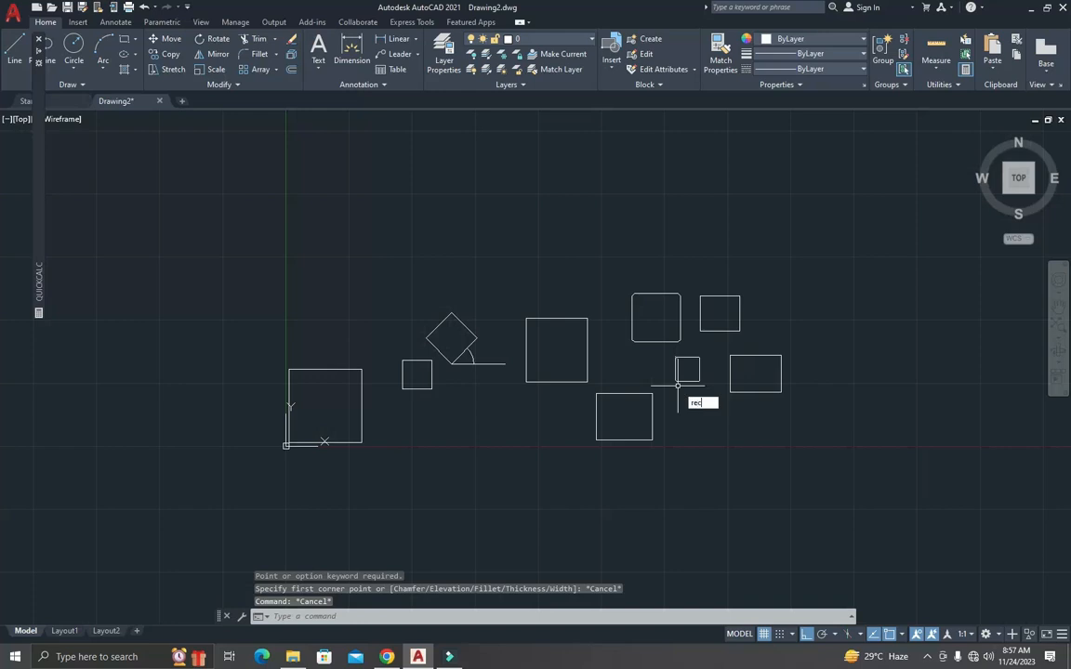
Step: Reset the thickness of the RECTANG command to 0 and leave the command without drawing a rectangle
{"action": "key", "text": "Return"}
{"action": "type", "text": "t"}
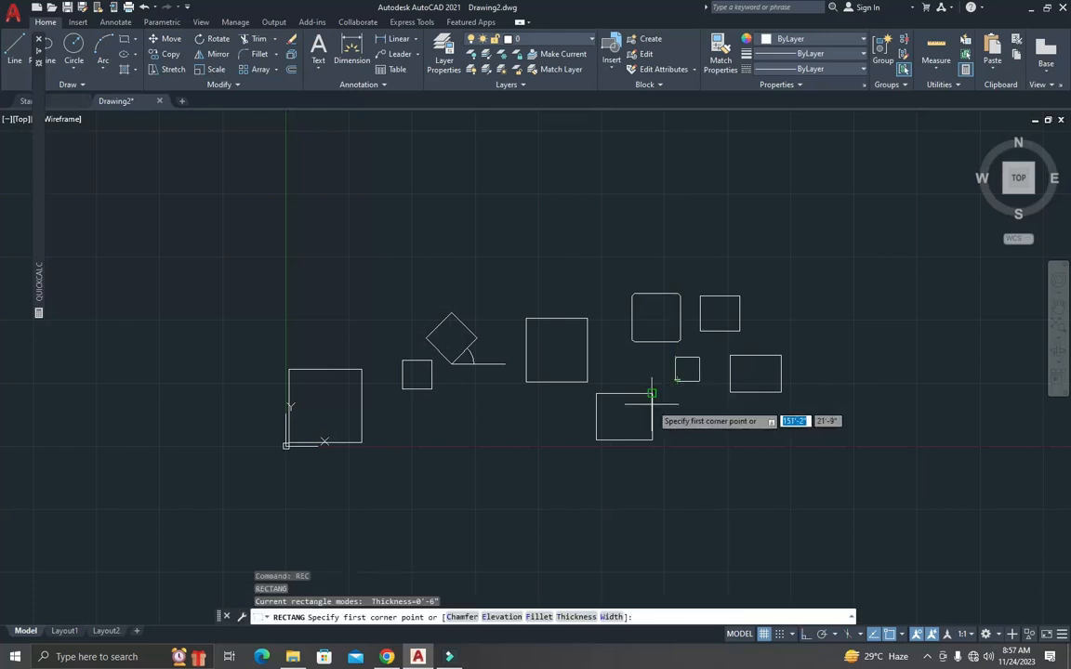
{"action": "key", "text": "Return"}
{"action": "type", "text": "0"}
{"action": "key", "text": "Return"}
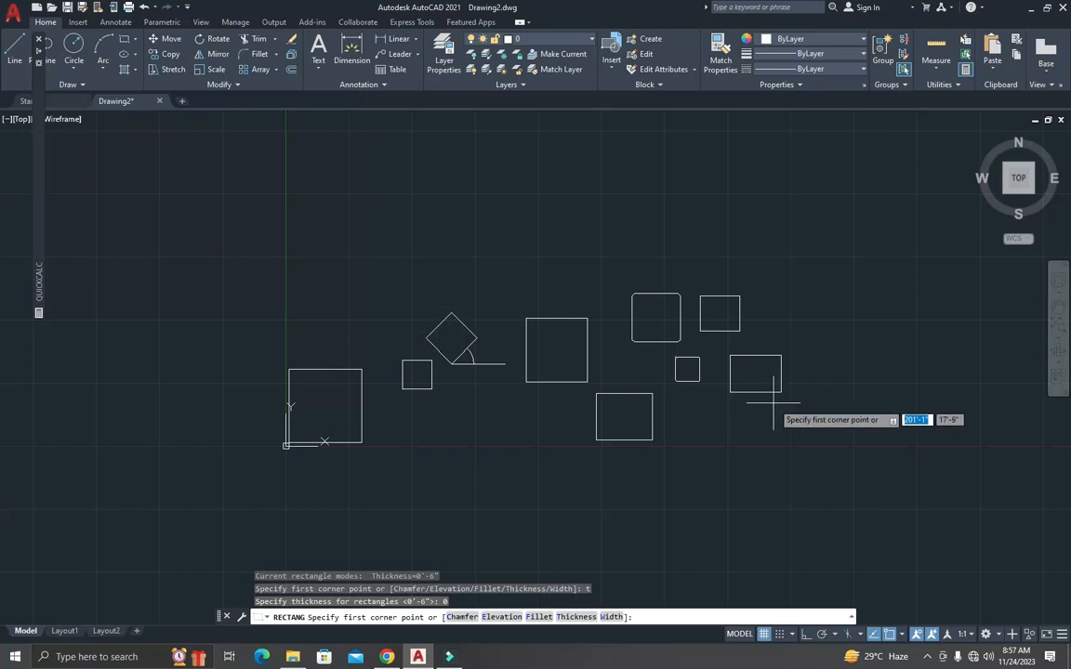
{"action": "key", "text": "Escape"}
{"action": "key", "text": "Escape"}
{"action": "key", "text": "Escape"}
{"action": "scroll", "coordinate": [485, 292], "scroll_direction": "down", "scroll_amount": 2}
{"action": "scroll", "coordinate": [436, 297], "scroll_direction": "up", "scroll_amount": 4}
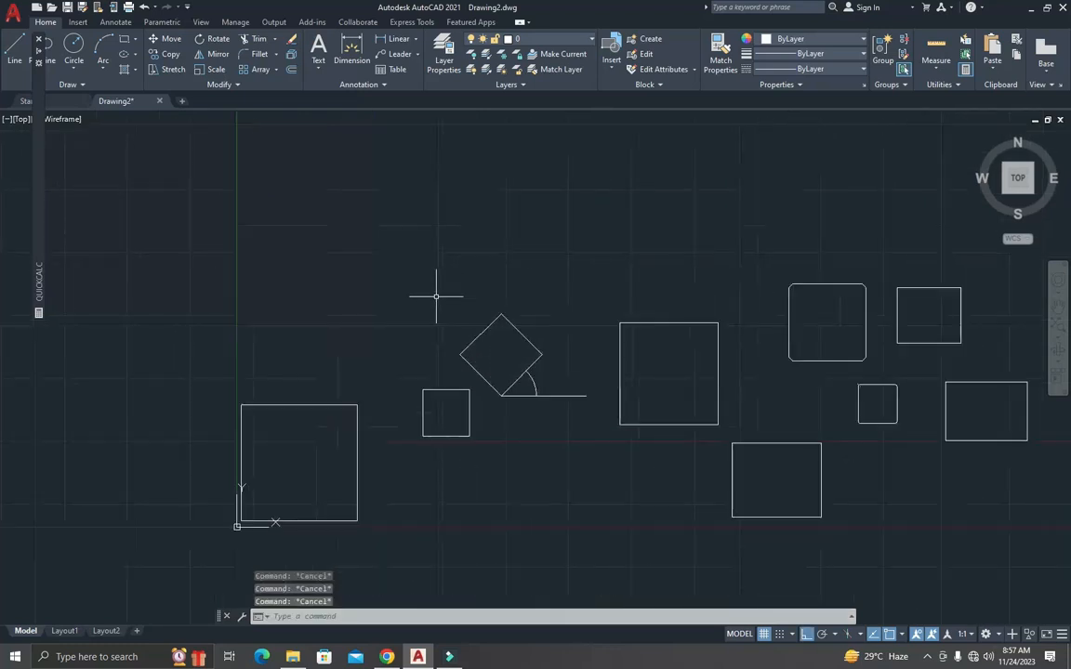
Step: Draw a freehand, nearly square rectangle with a line width of 6" in the empty area above the square at the origin
{"action": "scroll", "coordinate": [351, 268], "scroll_direction": "up", "scroll_amount": 2}
{"action": "type", "text": "re"}
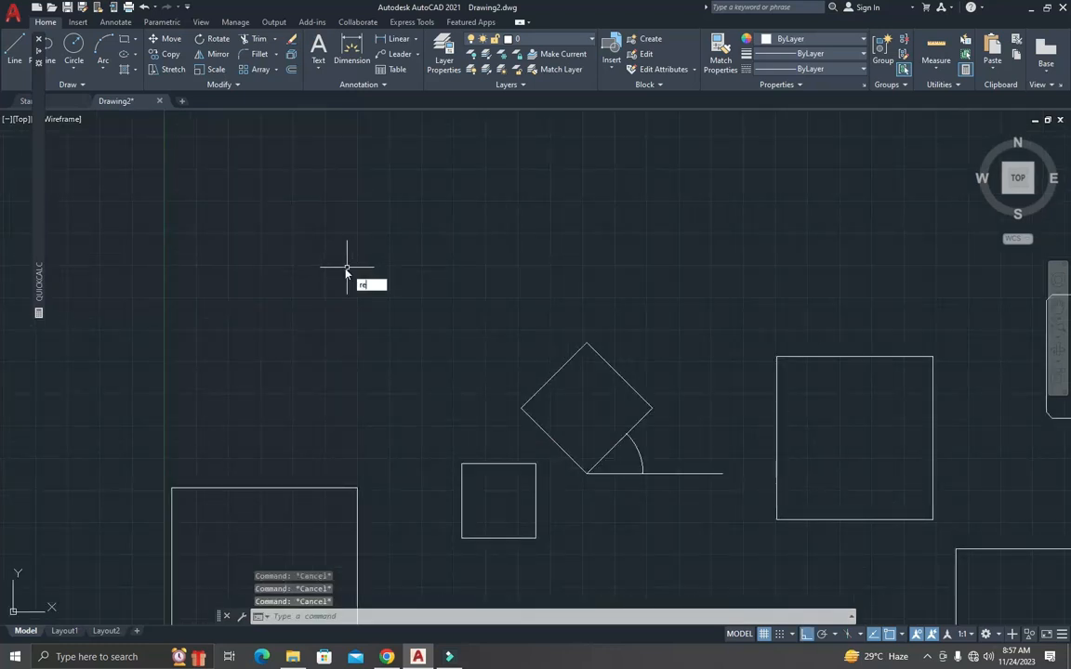
{"action": "type", "text": "c"}
{"action": "key", "text": "Return"}
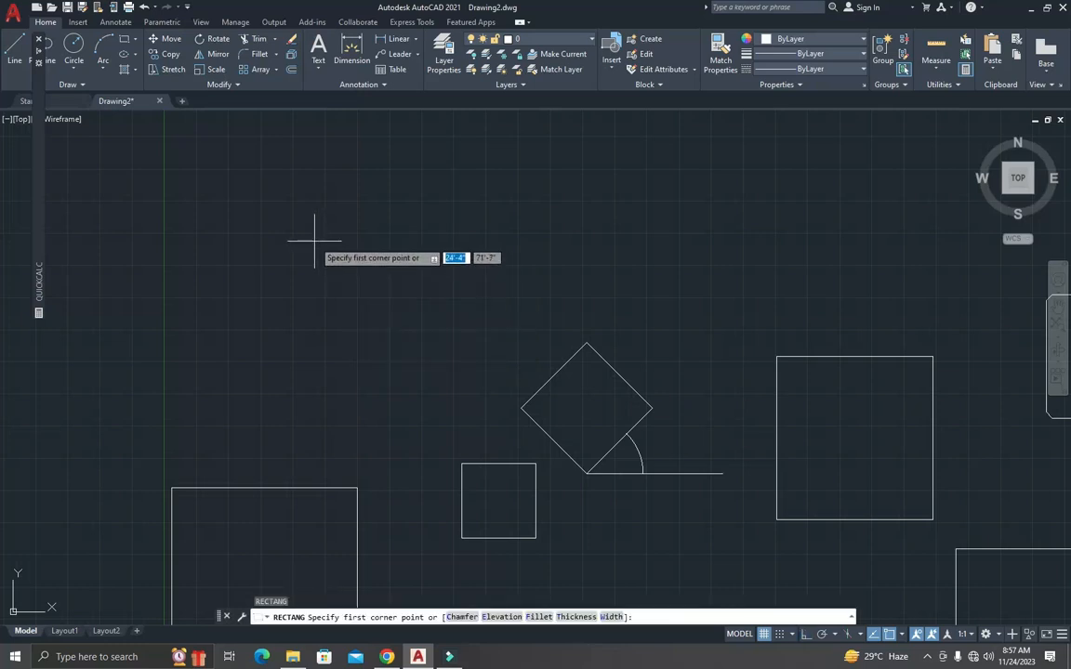
{"action": "type", "text": "w"}
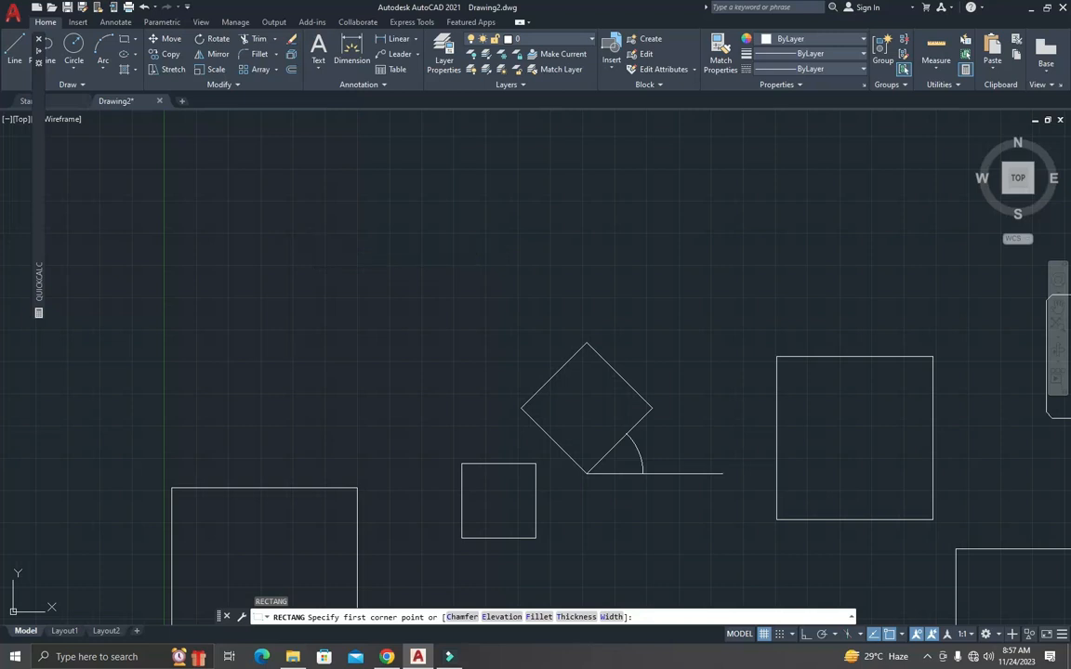
{"action": "key", "text": "Return"}
{"action": "type", "text": "6"}
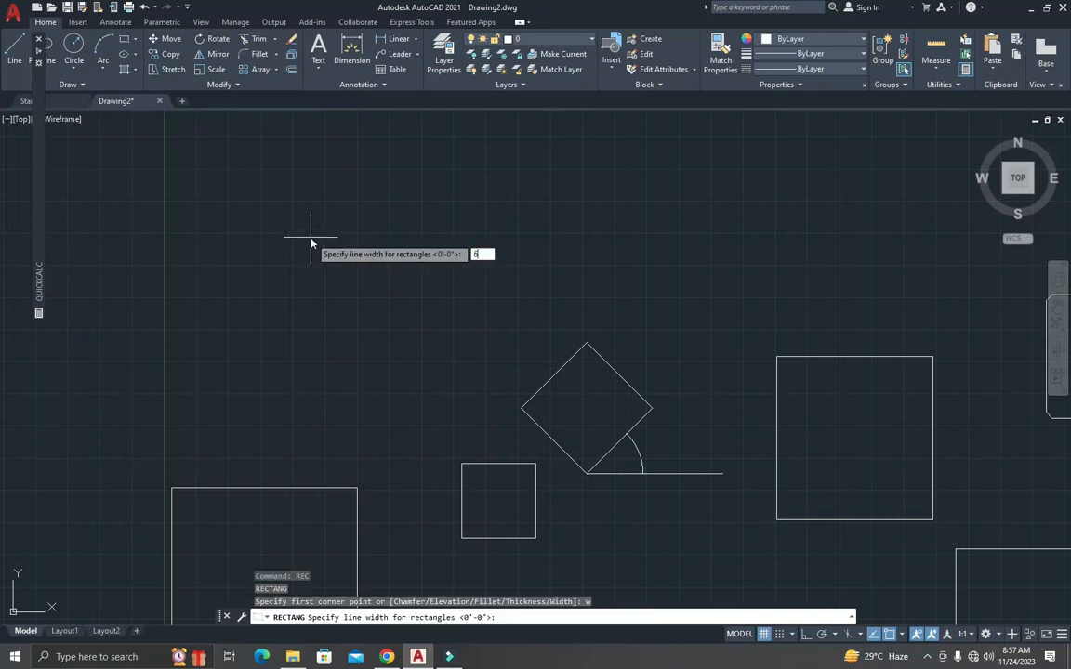
{"action": "key", "text": "Return"}
{"action": "left_click", "coordinate": [270, 196]}
{"action": "left_click", "coordinate": [442, 378]}
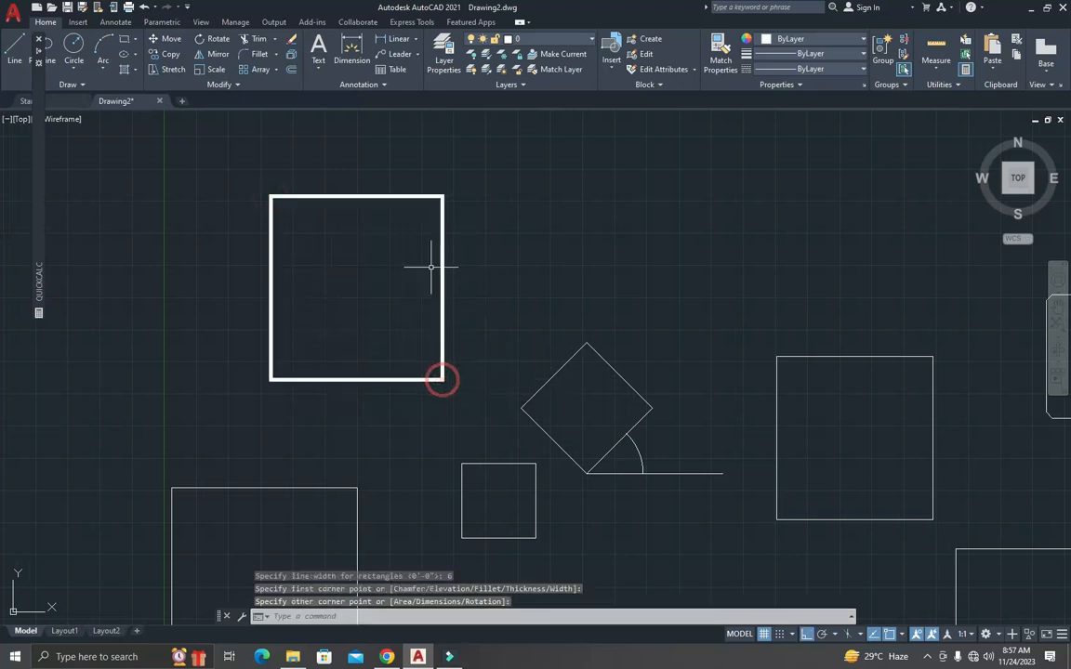
Step: Draw a smaller freehand rectangle with the same line width, to the right of the wide-lined one and above the rotated square
{"action": "key", "text": "Escape"}
{"action": "type", "text": "rec"}
{"action": "key", "text": "Return"}
{"action": "left_click", "coordinate": [510, 199]}
{"action": "left_click", "coordinate": [620, 282]}
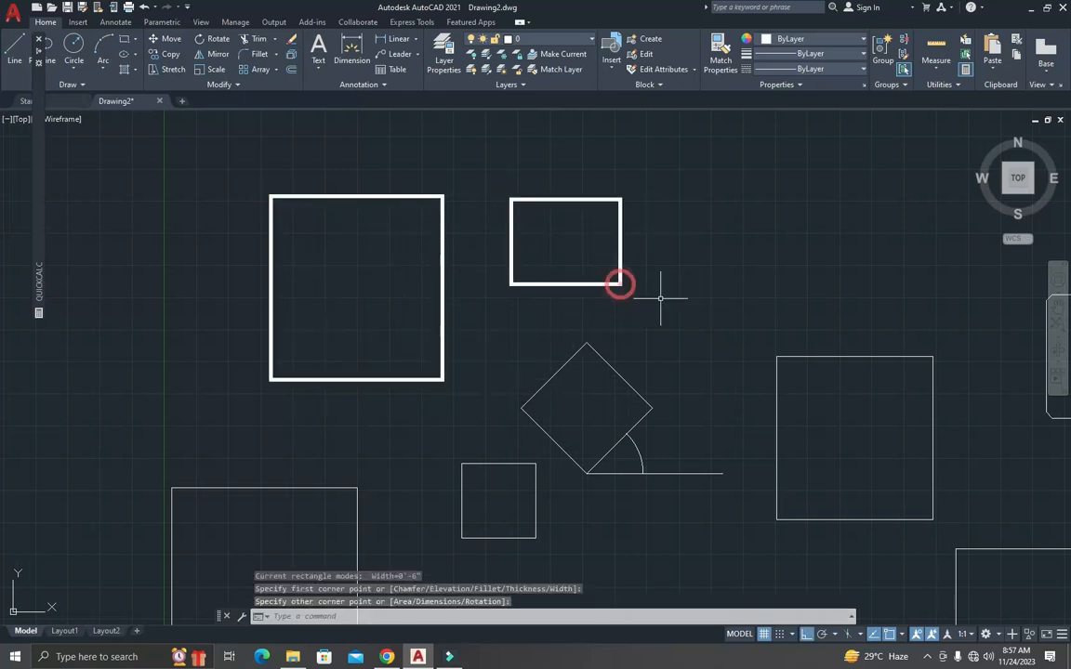
{"action": "key", "text": "Escape"}
{"action": "key", "text": "Escape"}
{"action": "key", "text": "Escape"}
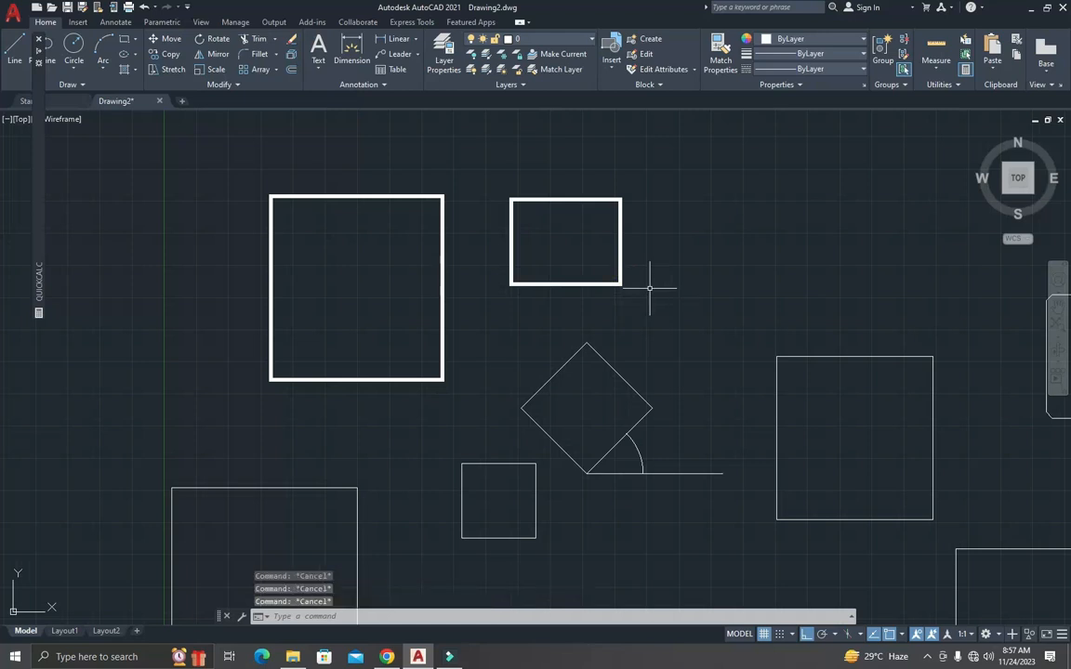
Step: Reset the line width of the RECTANG command to 0 and leave the command without drawing a rectangle
{"action": "scroll", "coordinate": [649, 288], "scroll_direction": "up", "scroll_amount": 4}
{"action": "scroll", "coordinate": [574, 298], "scroll_direction": "down", "scroll_amount": 5}
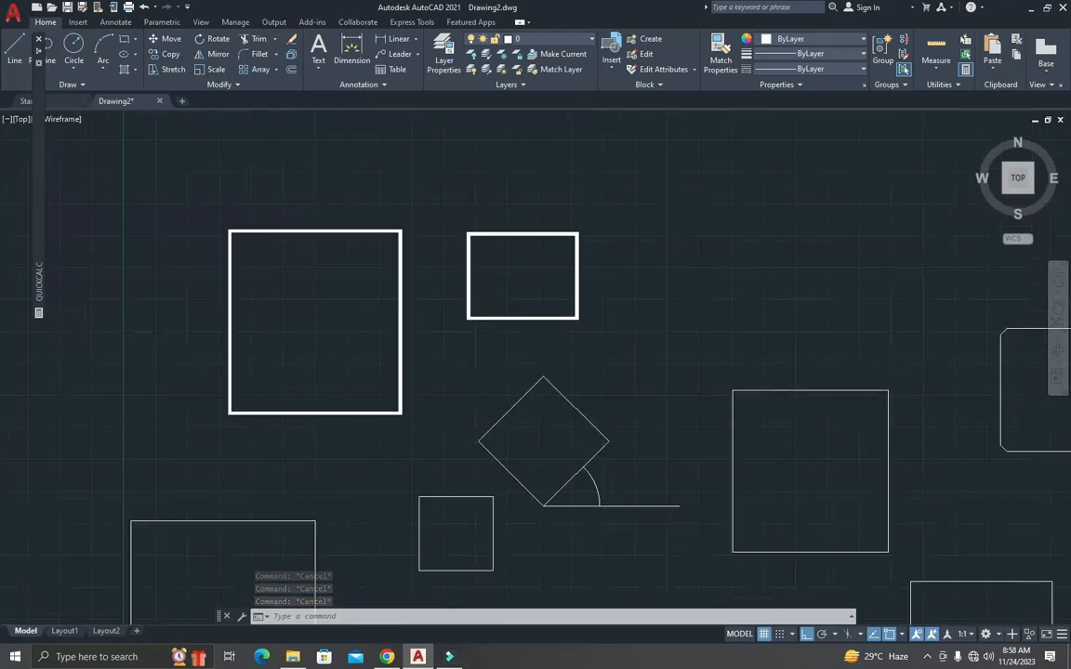
{"action": "type", "text": "rec"}
{"action": "key", "text": "Return"}
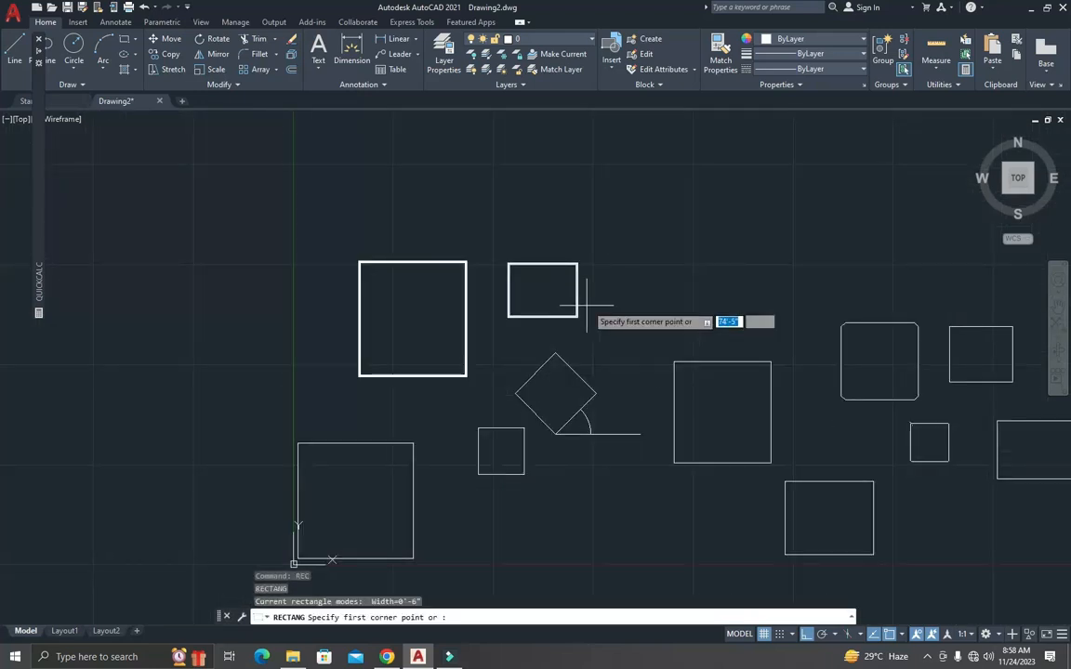
{"action": "type", "text": "w"}
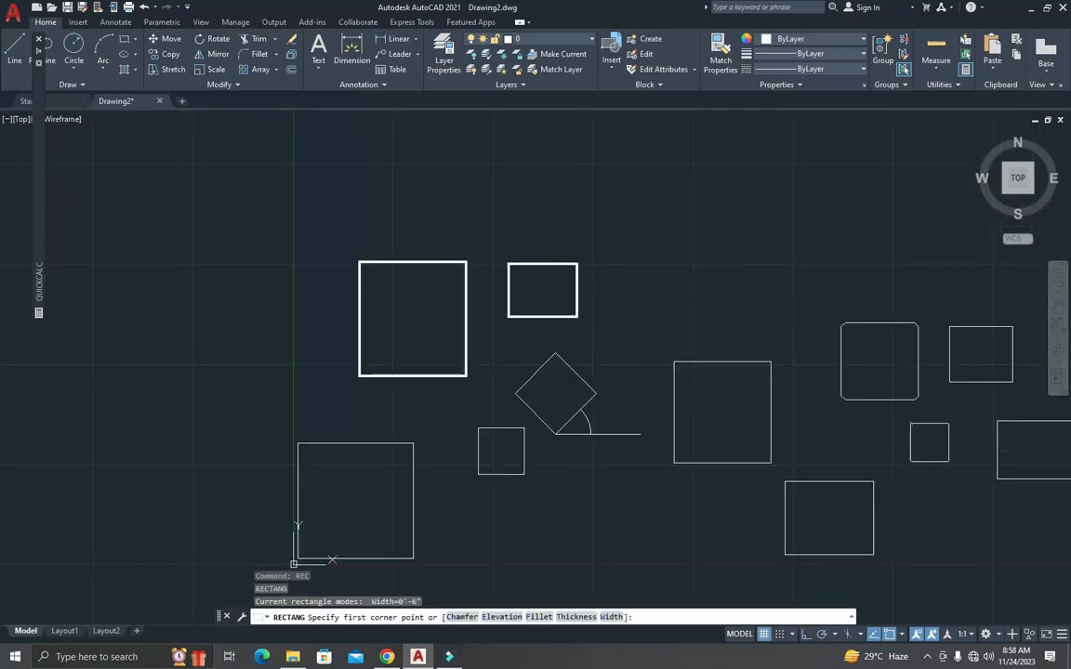
{"action": "key", "text": "Return"}
{"action": "type", "text": "0"}
{"action": "key", "text": "Return"}
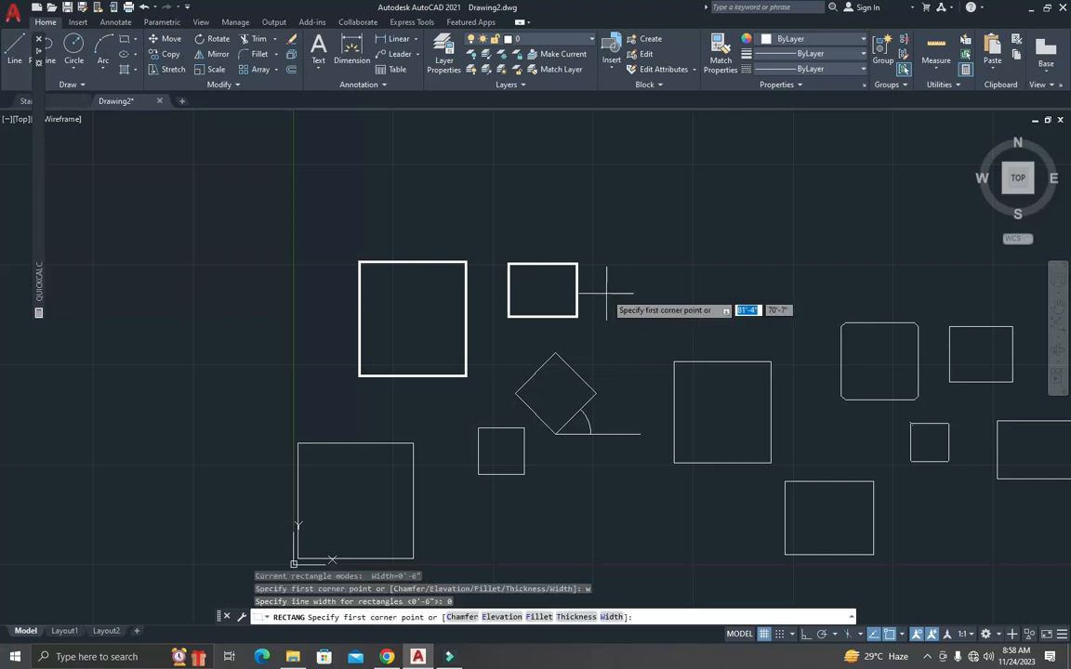
{"action": "key", "text": "Escape"}
{"action": "key", "text": "Escape"}
{"action": "key", "text": "Escape"}
{"action": "key", "text": "Escape"}
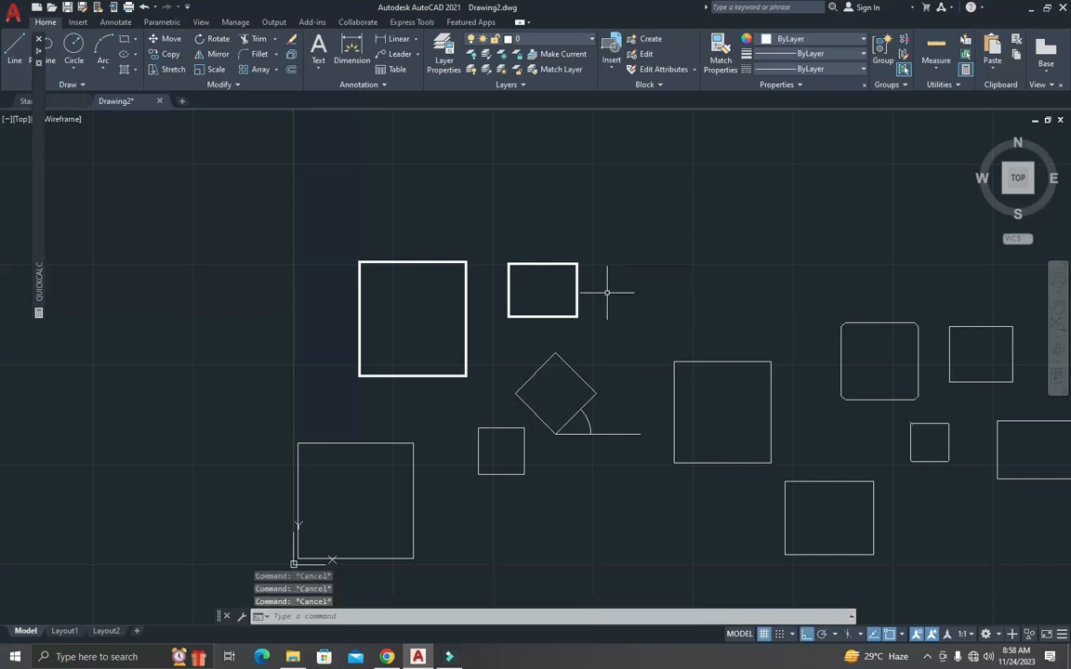
Step: Draw a thin-lined freehand rectangle to the right of the two wide-lined rectangles, above the large square
{"action": "type", "text": "rec"}
{"action": "key", "text": "Return"}
{"action": "left_click", "coordinate": [623, 220]}
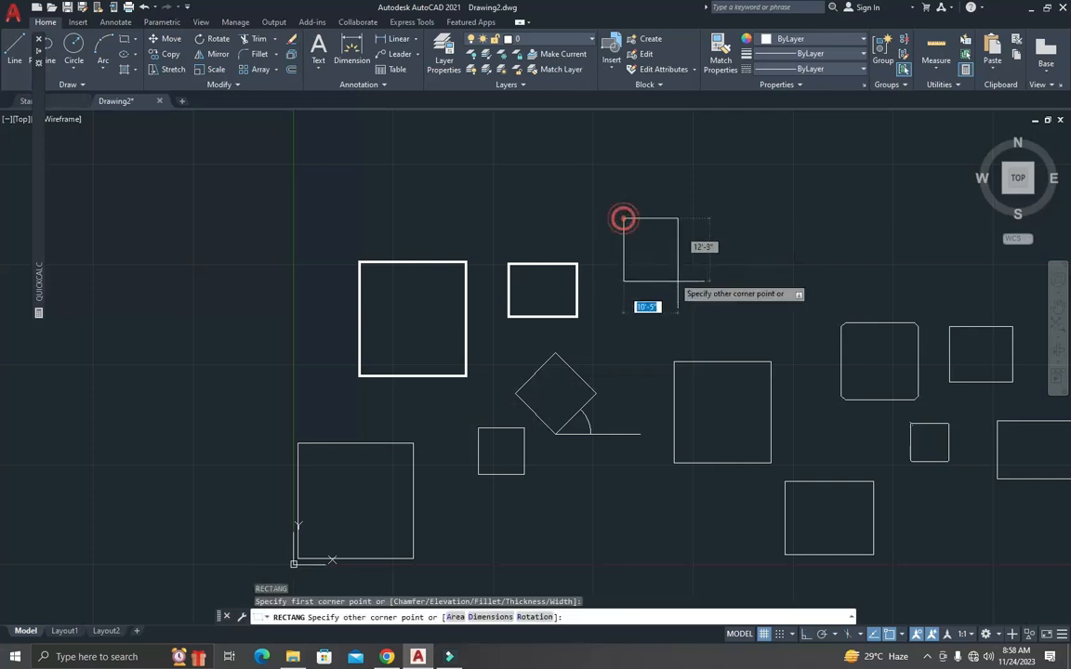
{"action": "left_click", "coordinate": [752, 322]}
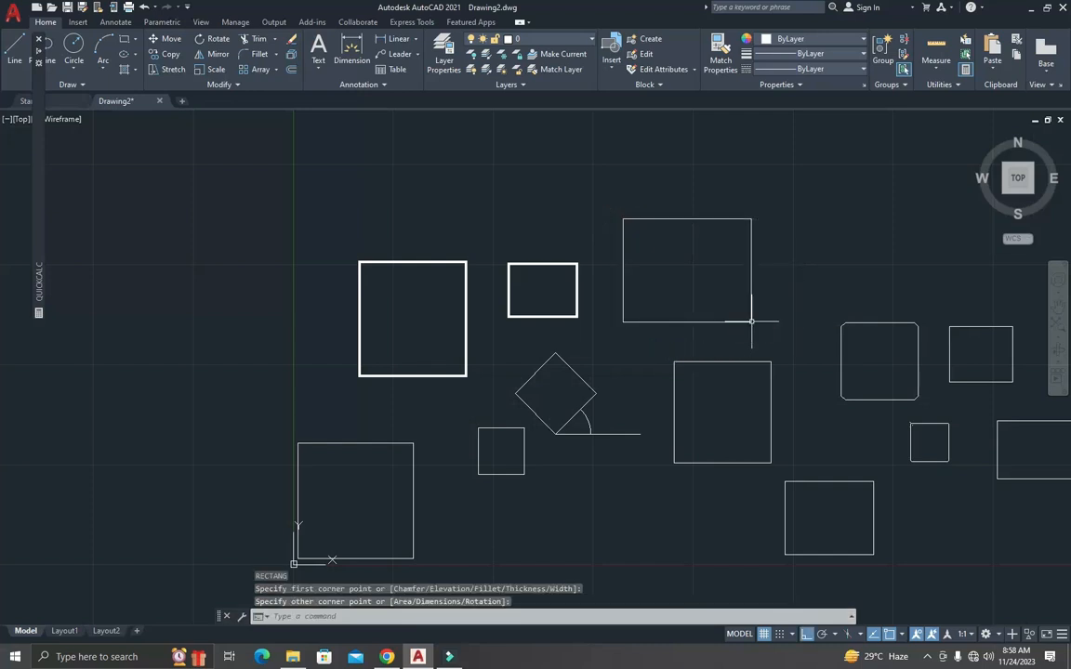